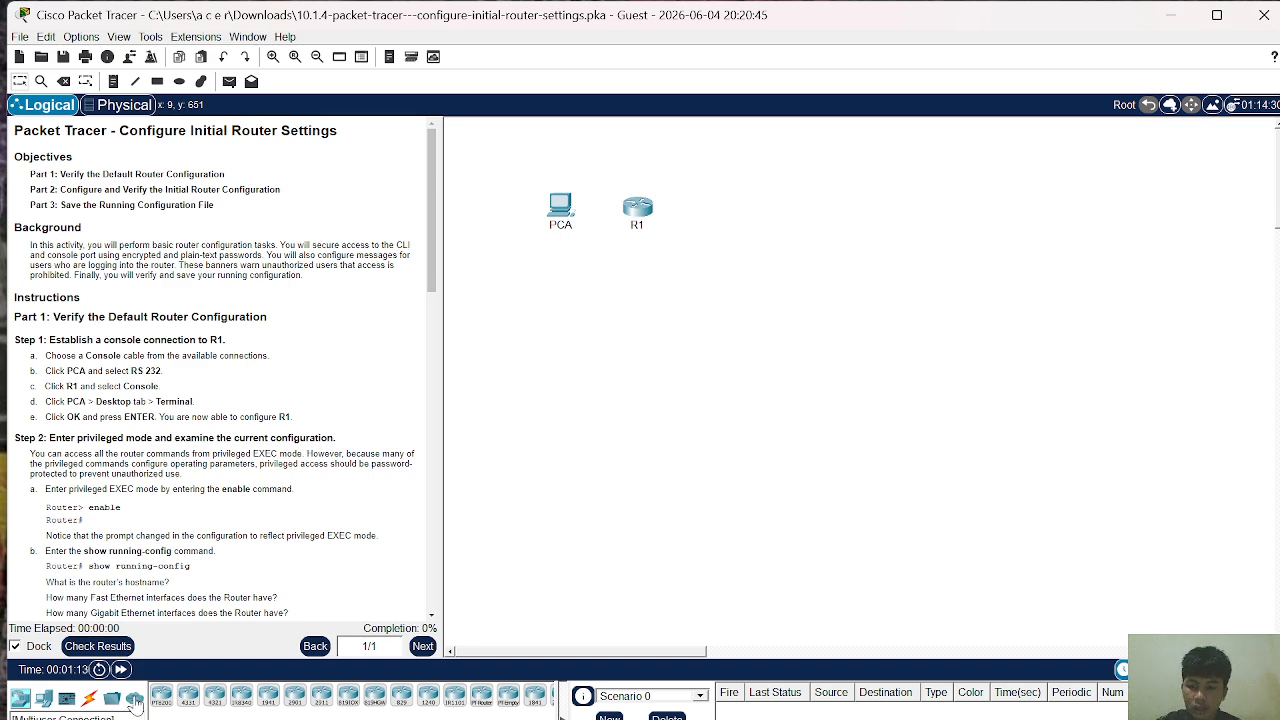
Step: Show the connection cable types in the bottom-left device-type panel
left_click(89, 697)
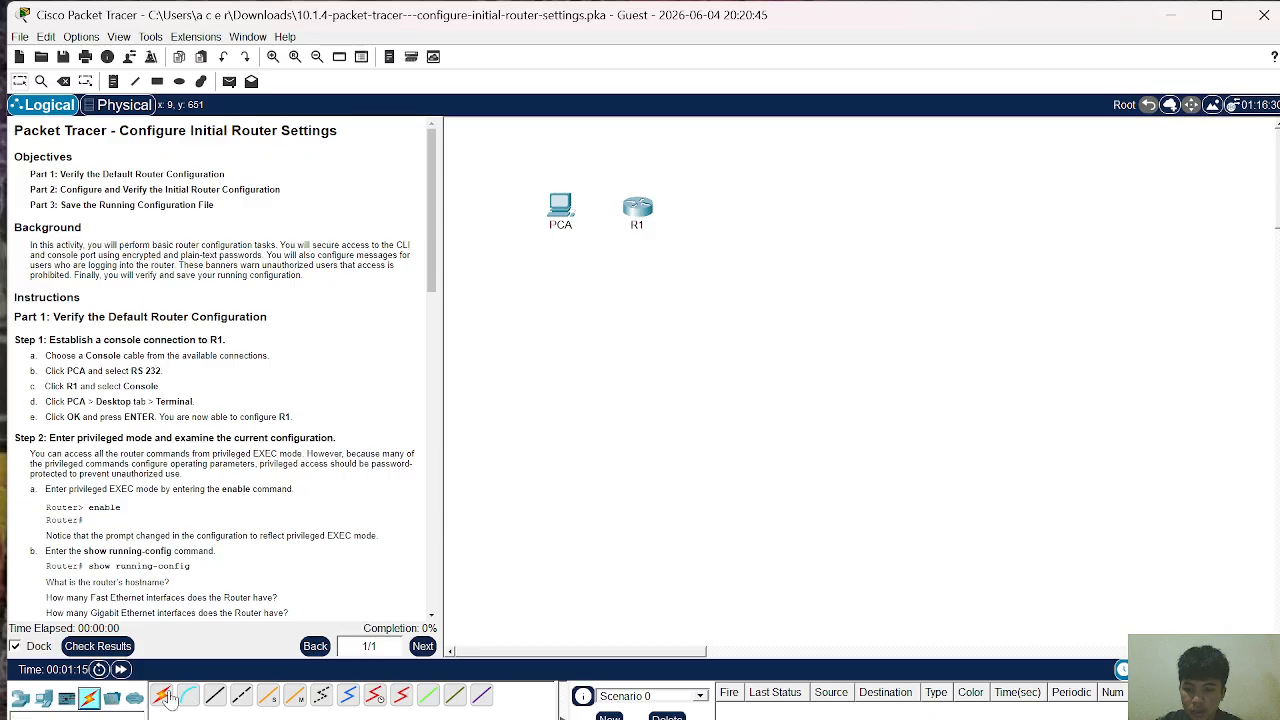
Step: Link PCA's RS 232 port to R1's Console port with a console cable, then open PCA
left_click(160, 697)
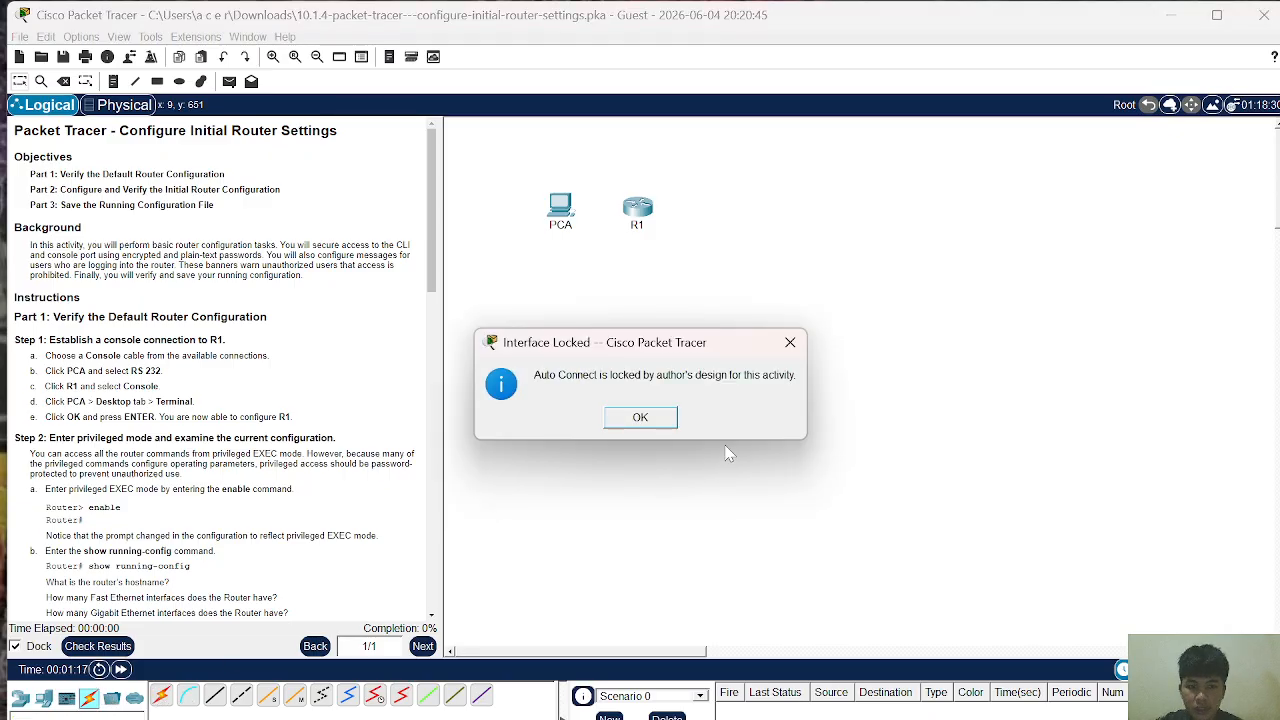
left_click(790, 342)
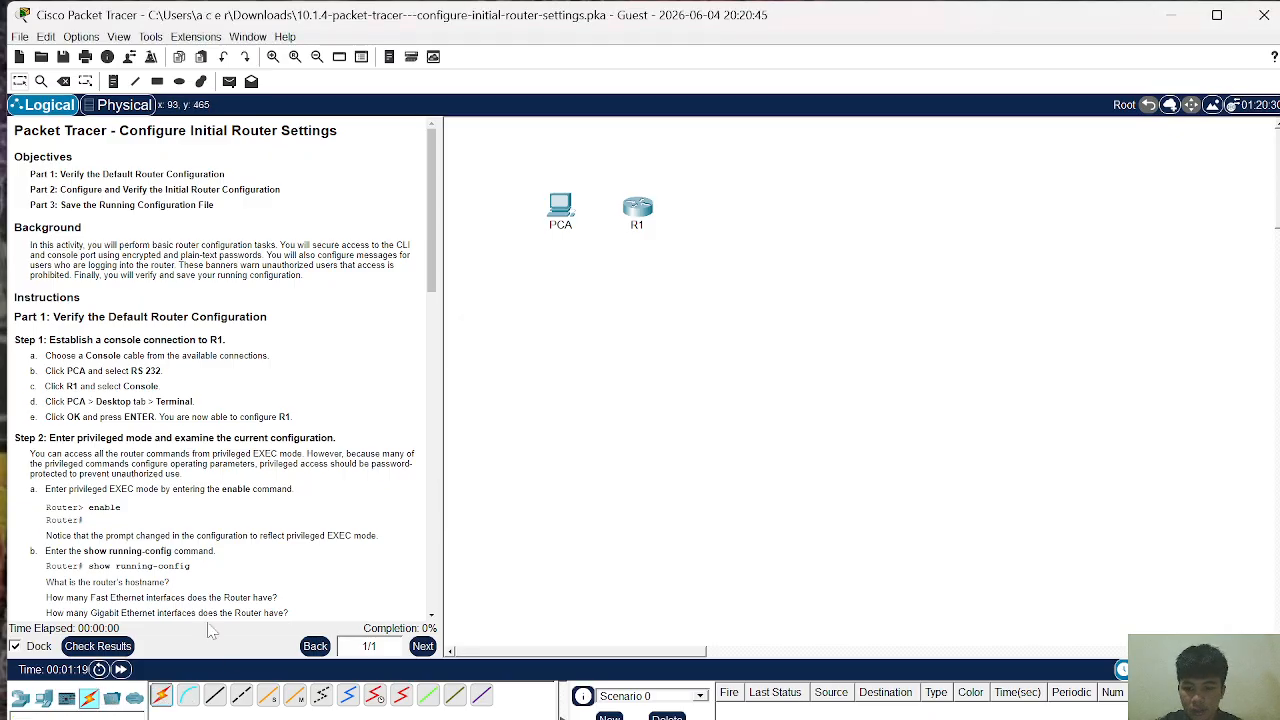
left_click(187, 698)
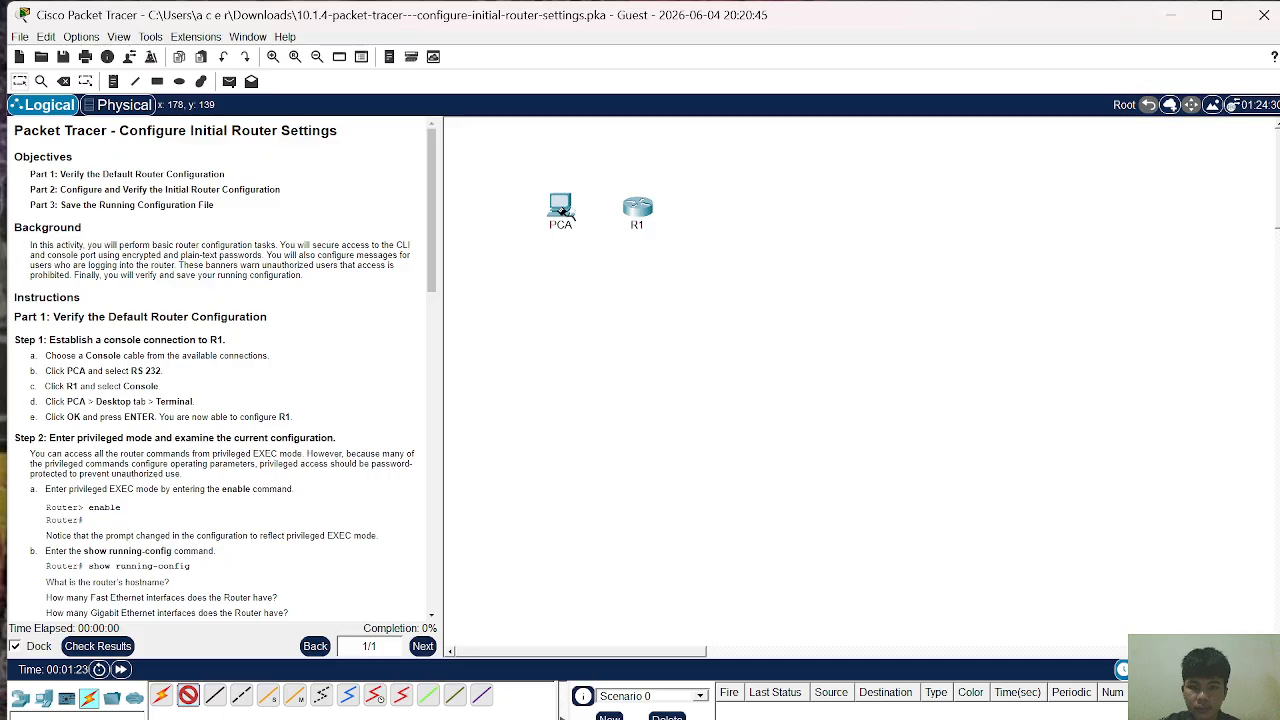
left_click(562, 206)
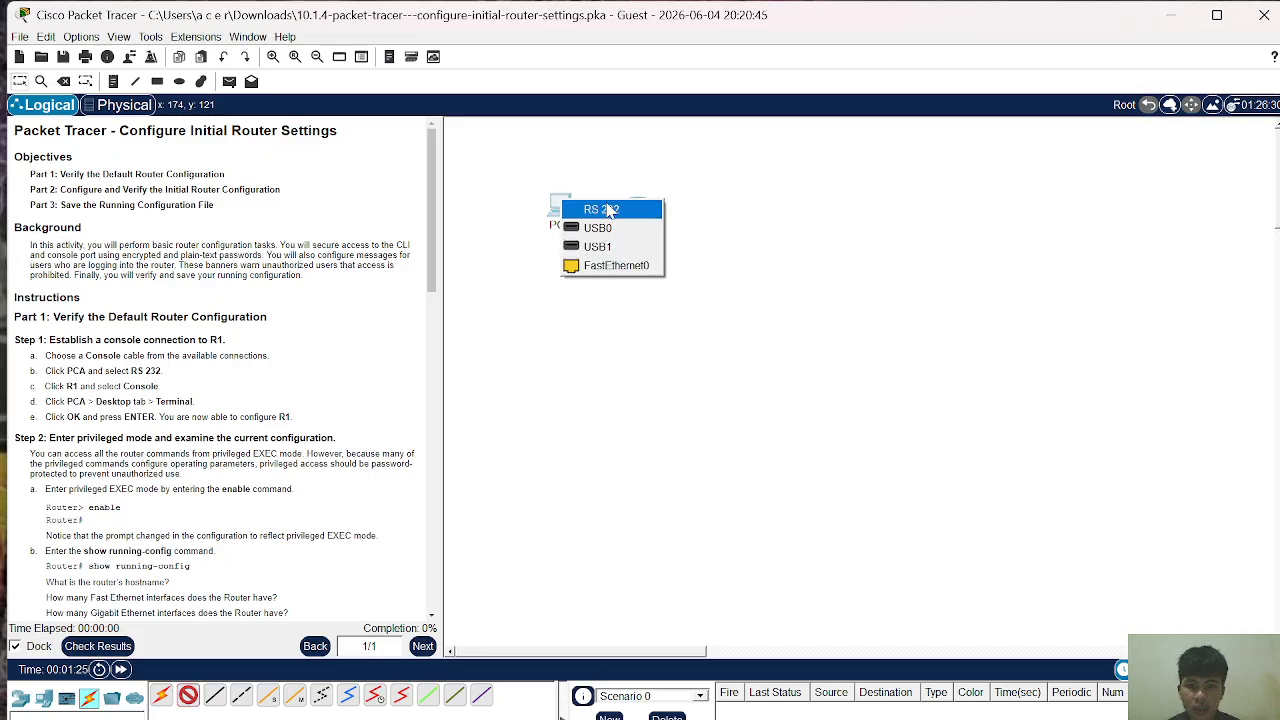
left_click(607, 210)
left_click(638, 207)
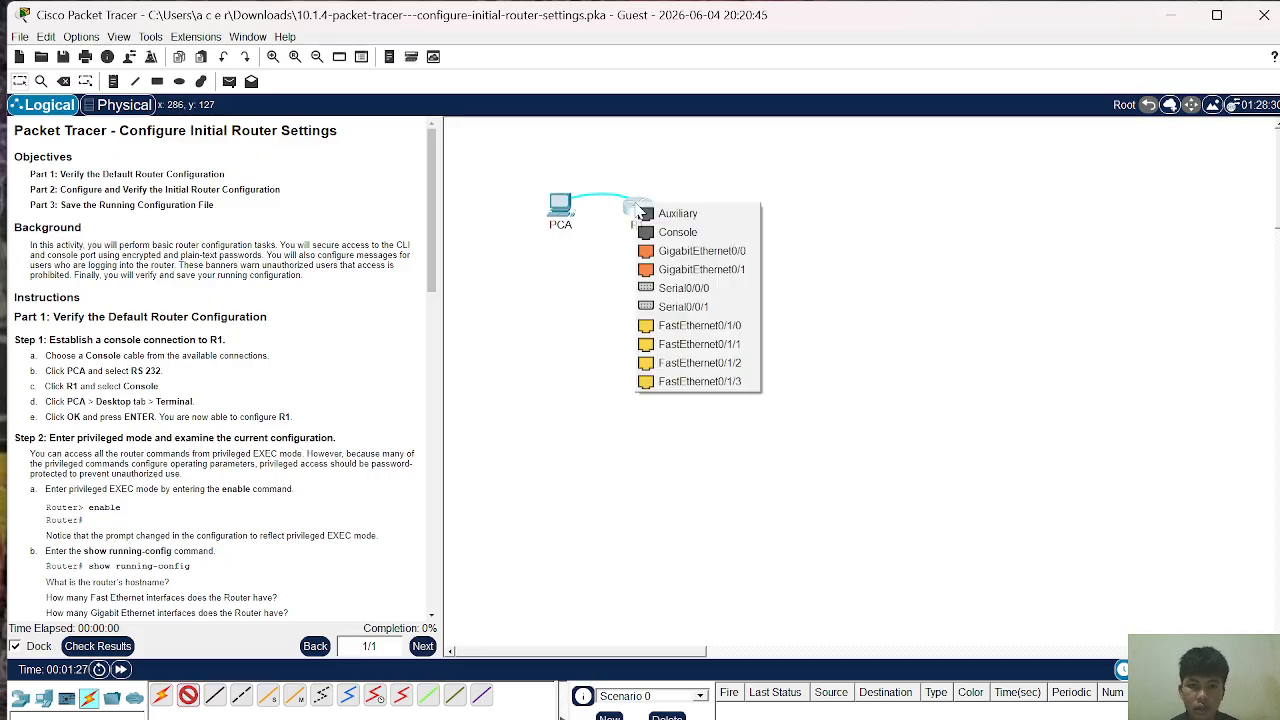
left_click(678, 234)
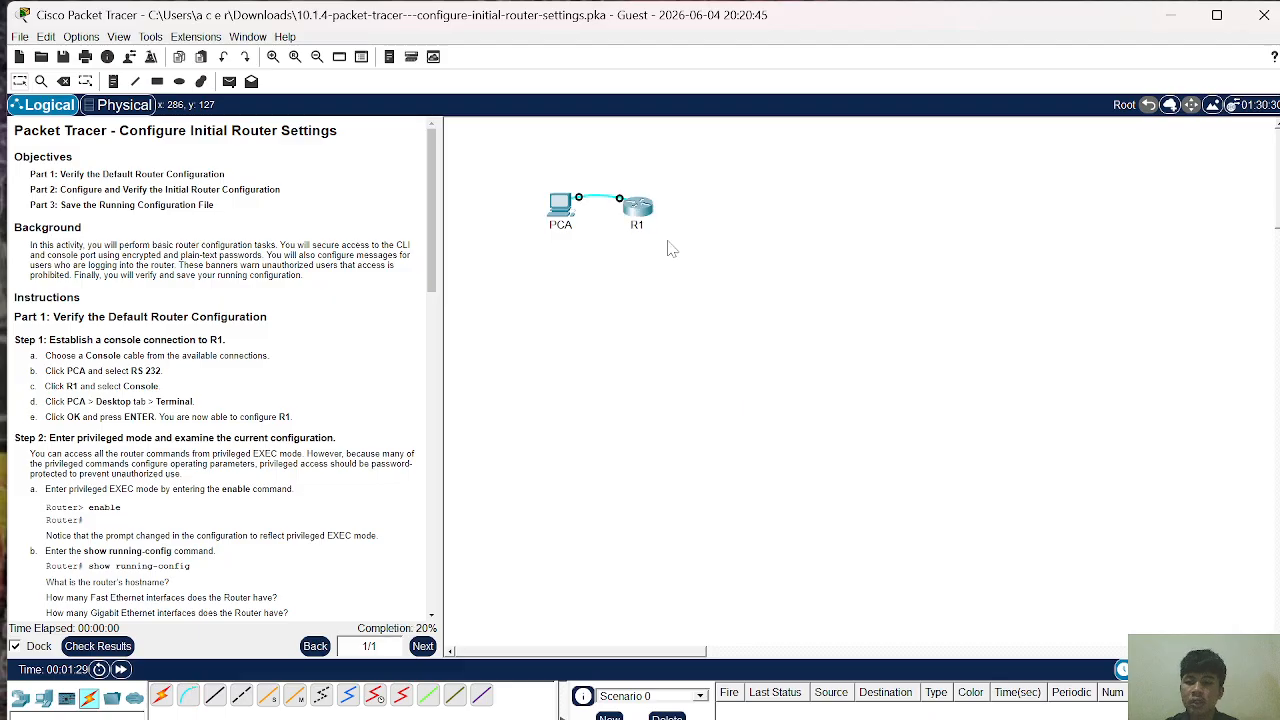
left_click(565, 205)
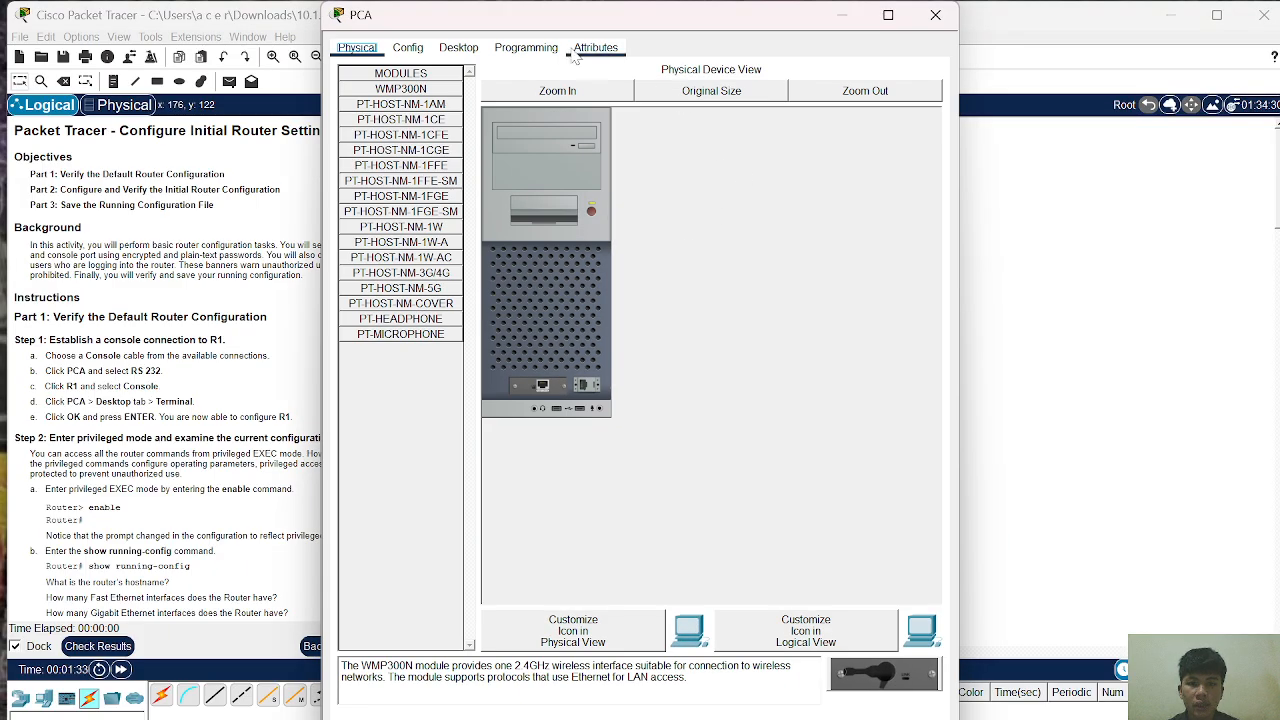
Step: Launch PCA's Terminal application with the default settings
left_click(475, 47)
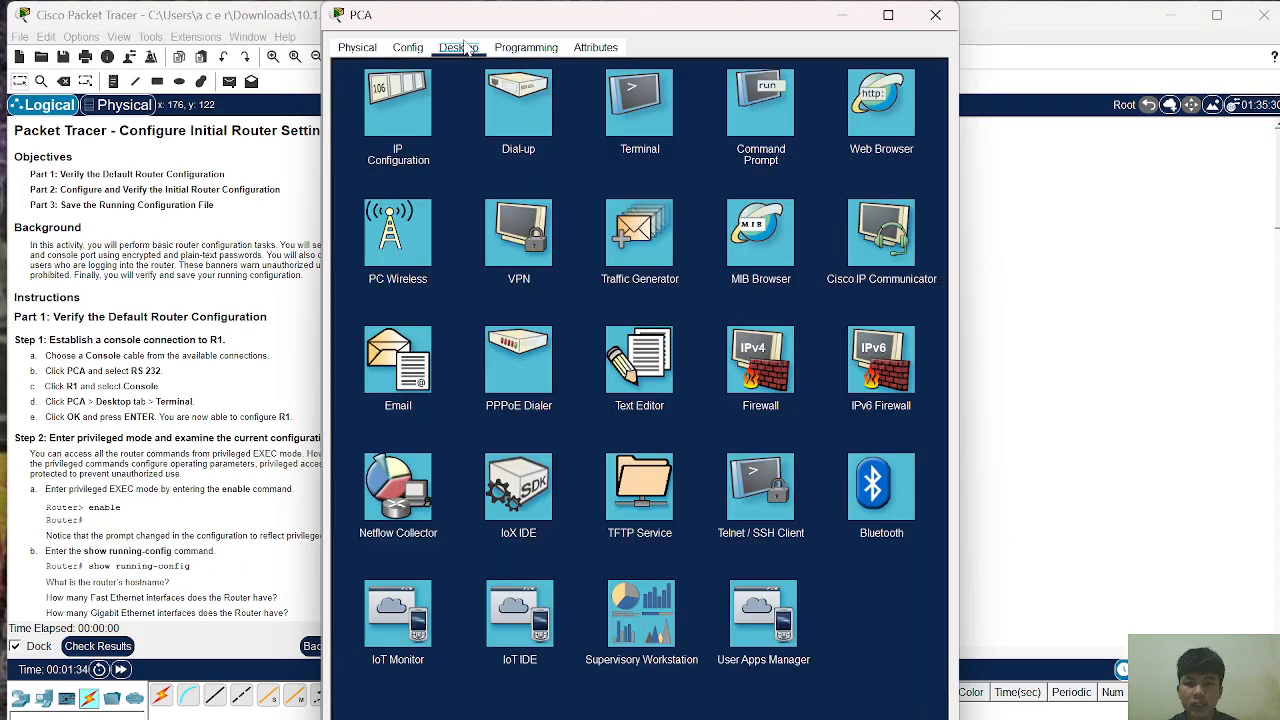
left_click(640, 88)
left_click(893, 217)
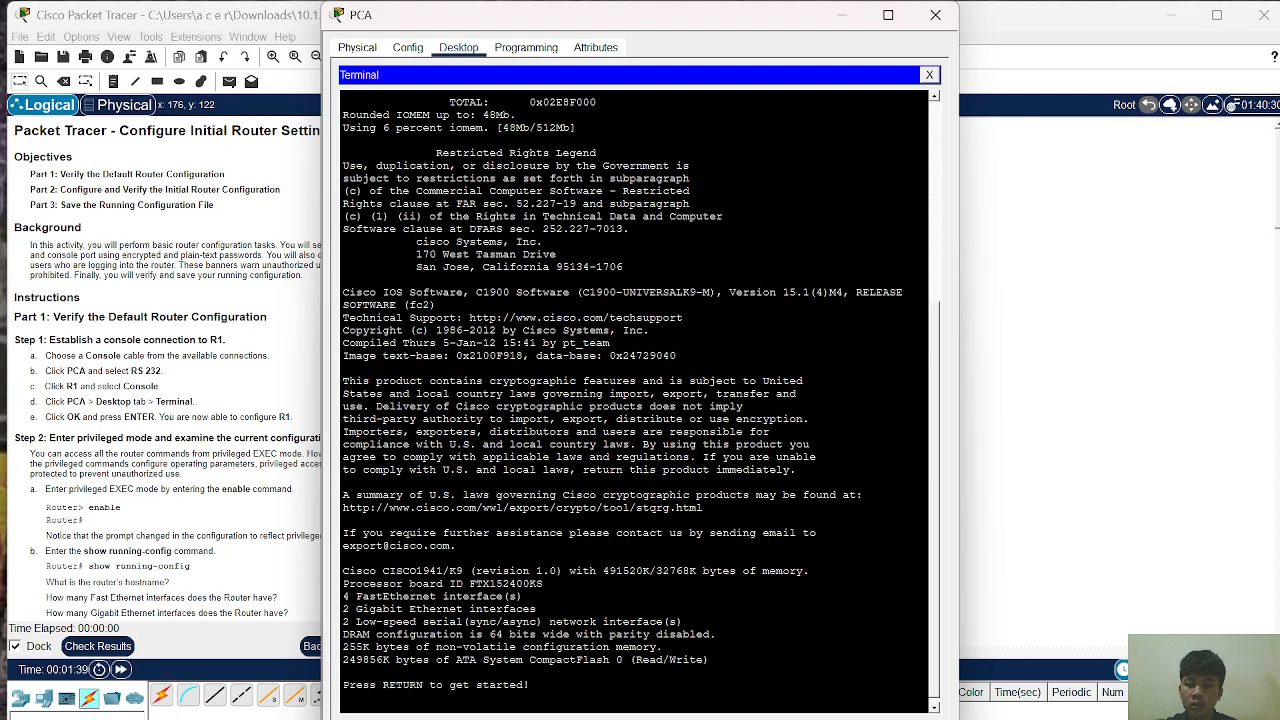
Step: Enter privileged EXEC mode with enable and run show running-config on R1
key("Return")
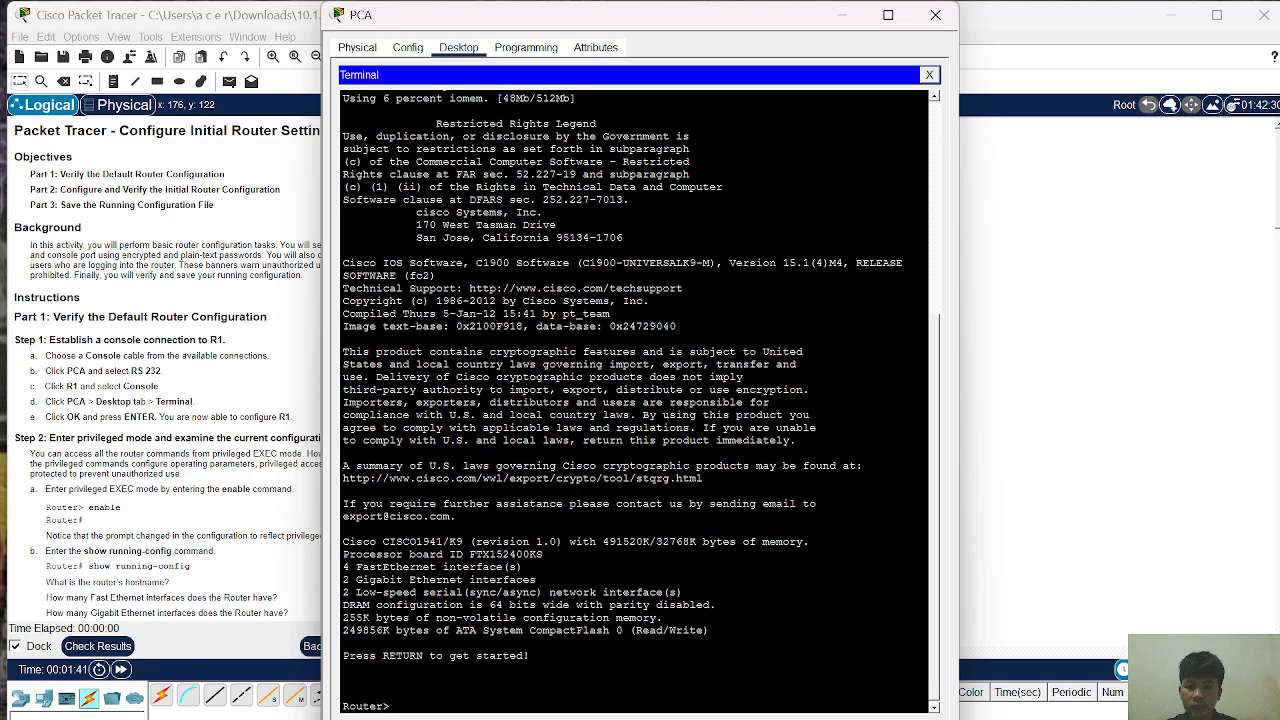
type("enable")
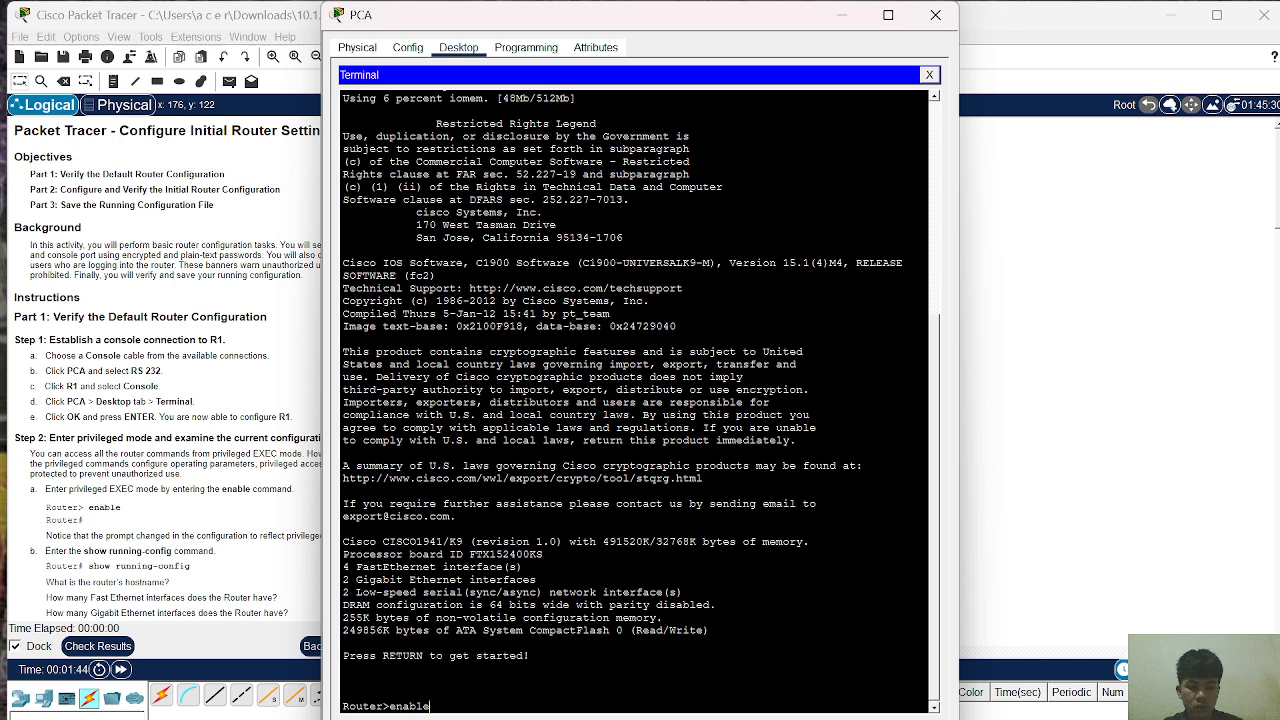
key("Return")
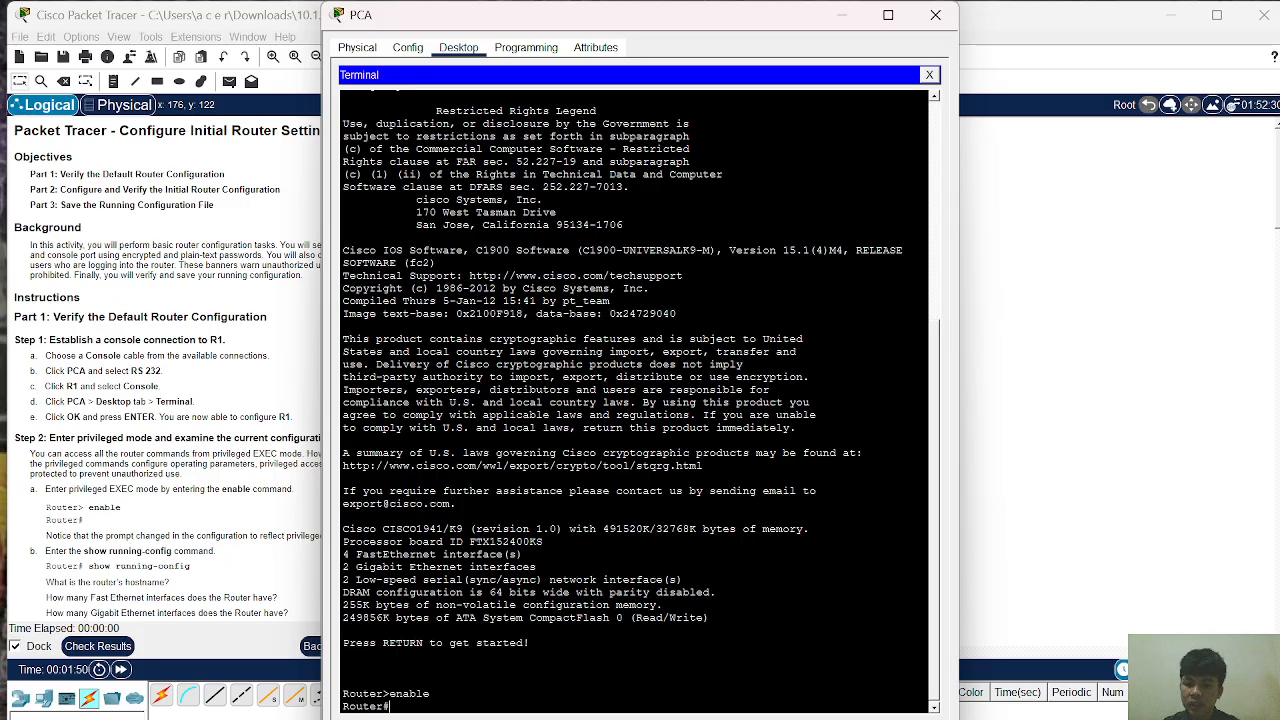
type("sho")
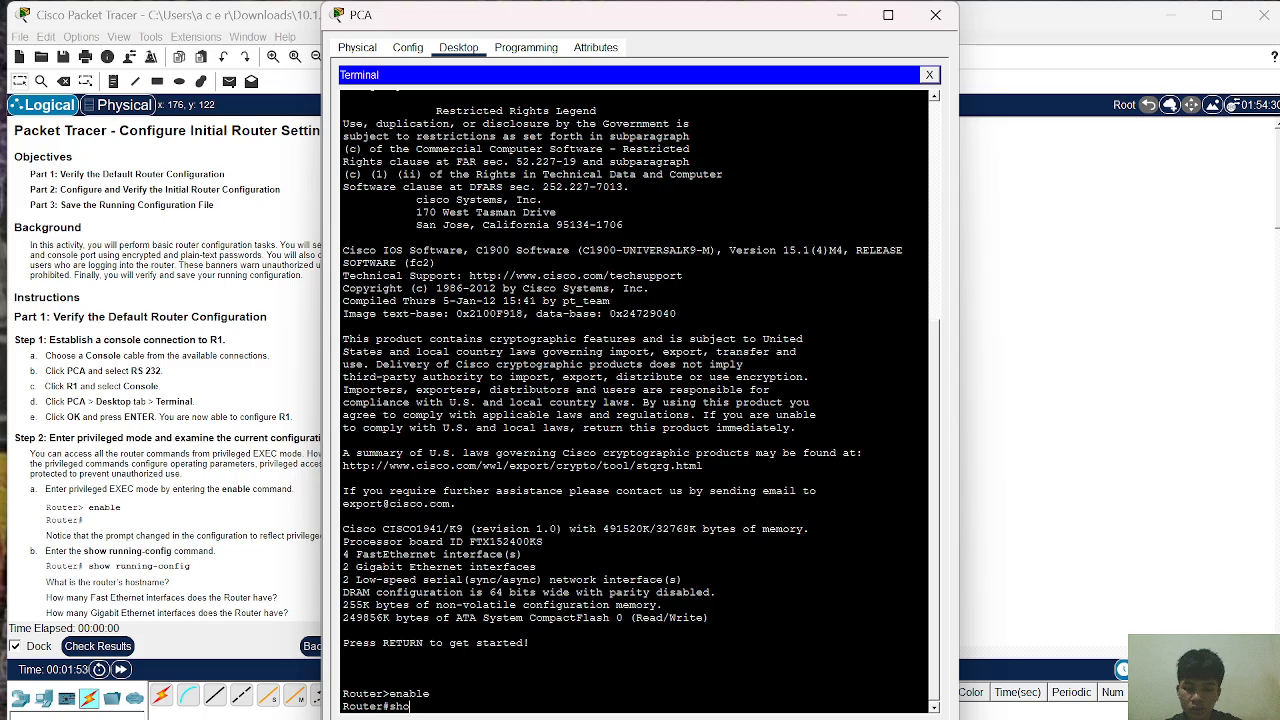
type("w ru")
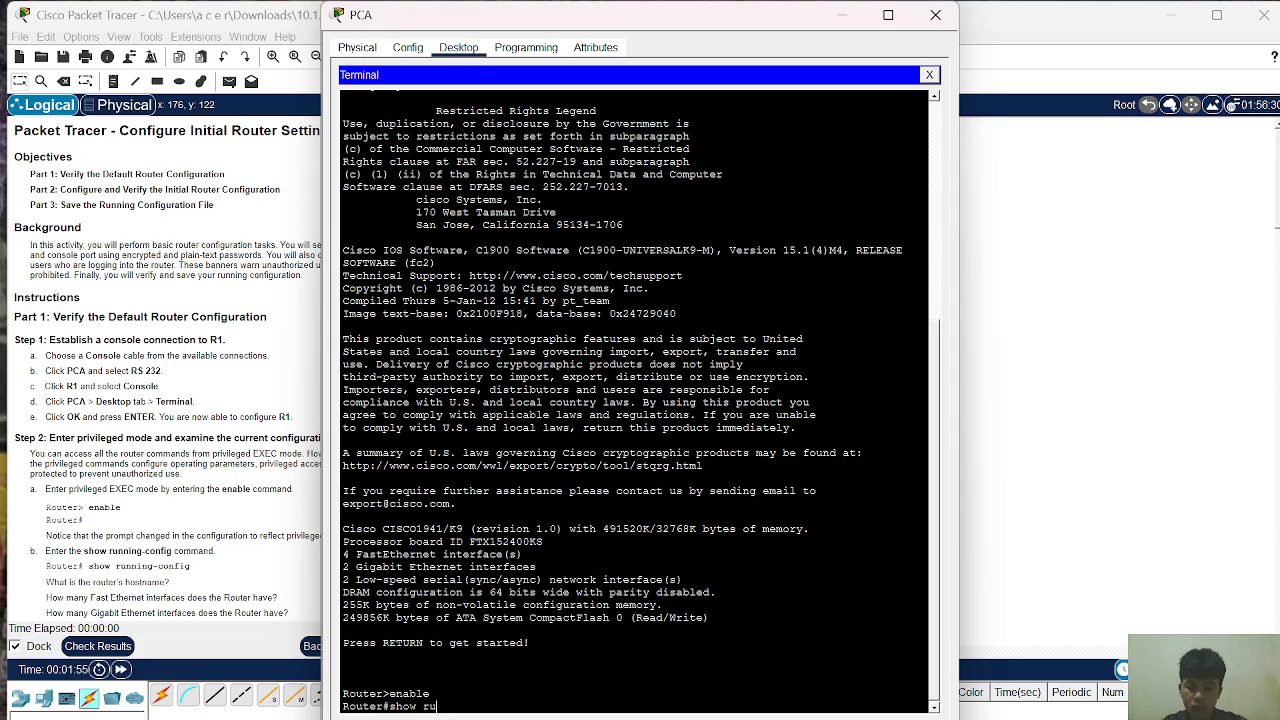
type("nning-")
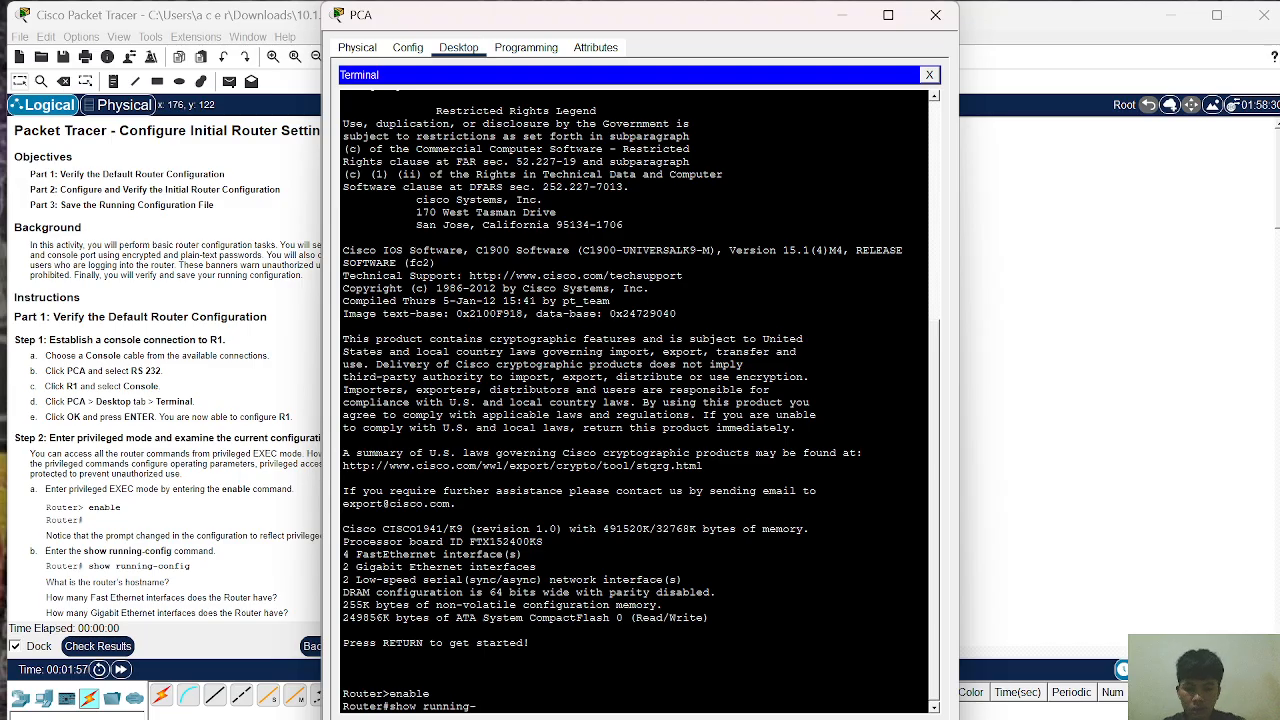
type("con")
type("fih")
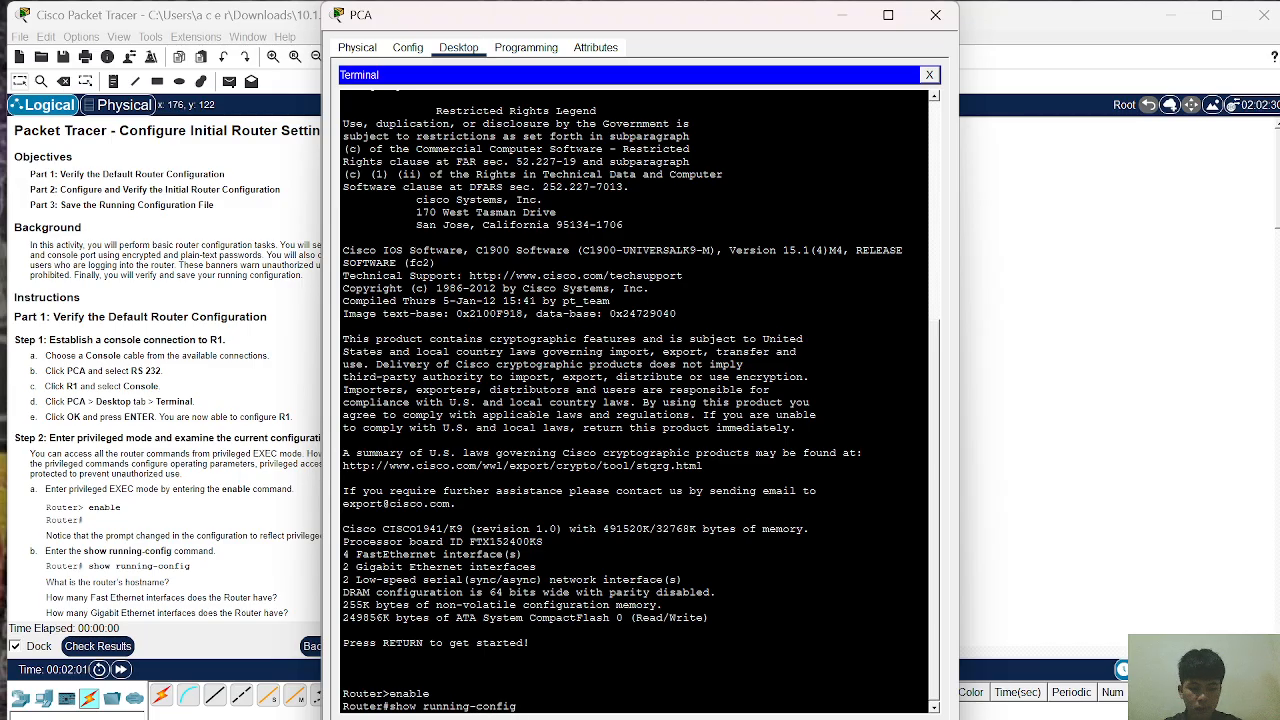
key("Return")
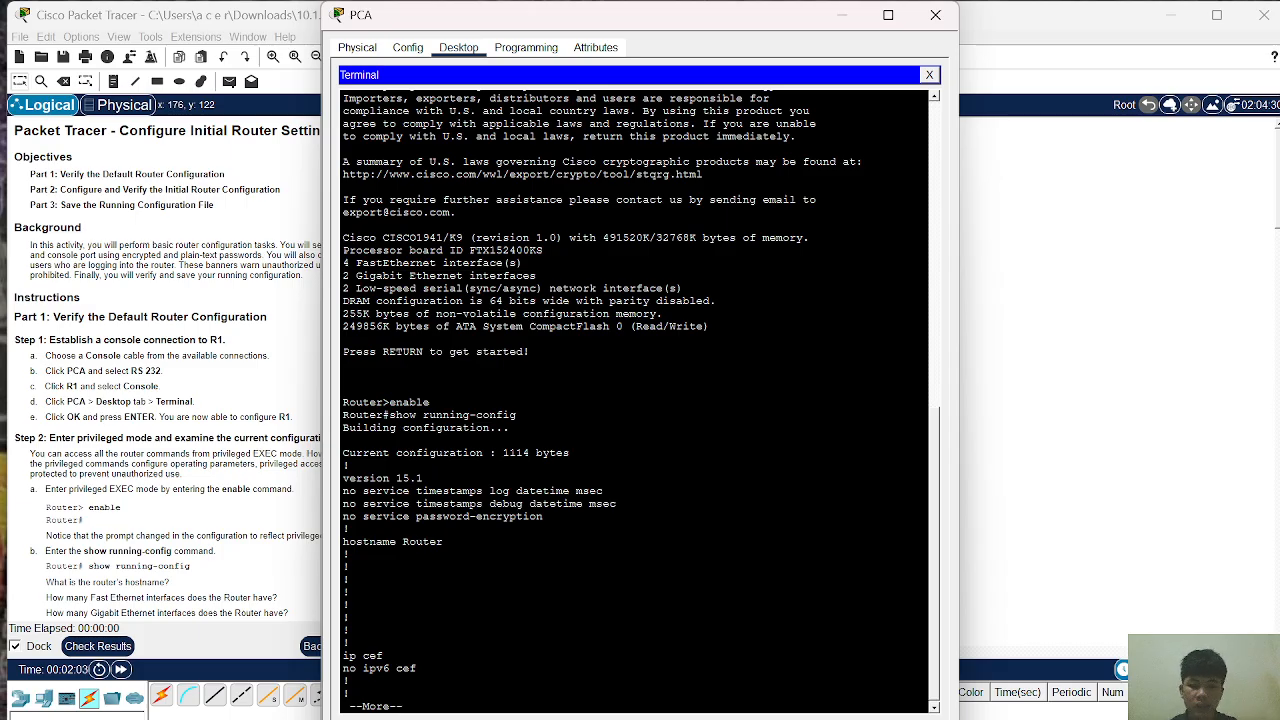
Step: Page through R1's running configuration to its end and get fresh Router# prompts
key("Return")
key("Return")
key("Return")
key("Return")
key("Return")
key("Return")
key("Return")
key("Return")
key("Return")
key("Return")
key("Return")
key("Return")
key("Return")
key("Return")
key("Return")
key("Return")
key("Return")
key("Return")
key("Return")
key("Return")
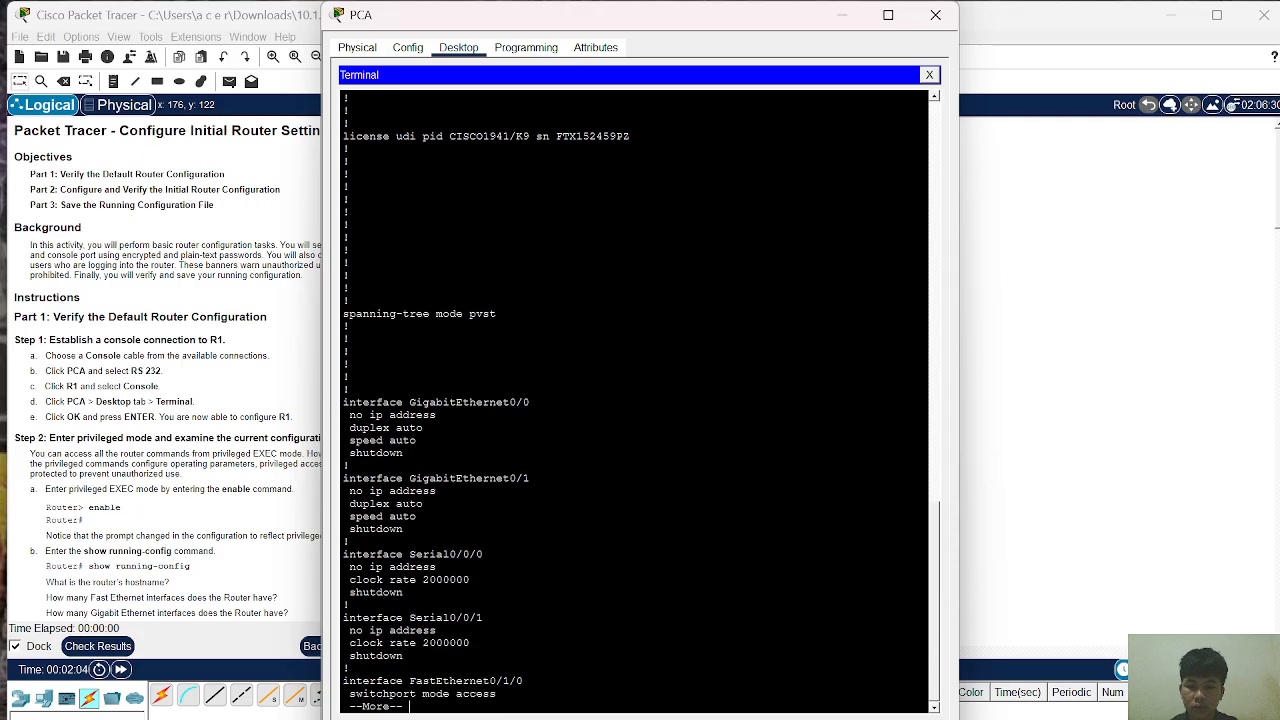
key("Return")
key("Return")
key("Return")
key("Return")
key("Return")
key("Return")
key("Return")
key("Return")
key("Return")
key("Return")
key("Return")
key("Return")
key("Return")
key("Return")
key("Return")
key("Return")
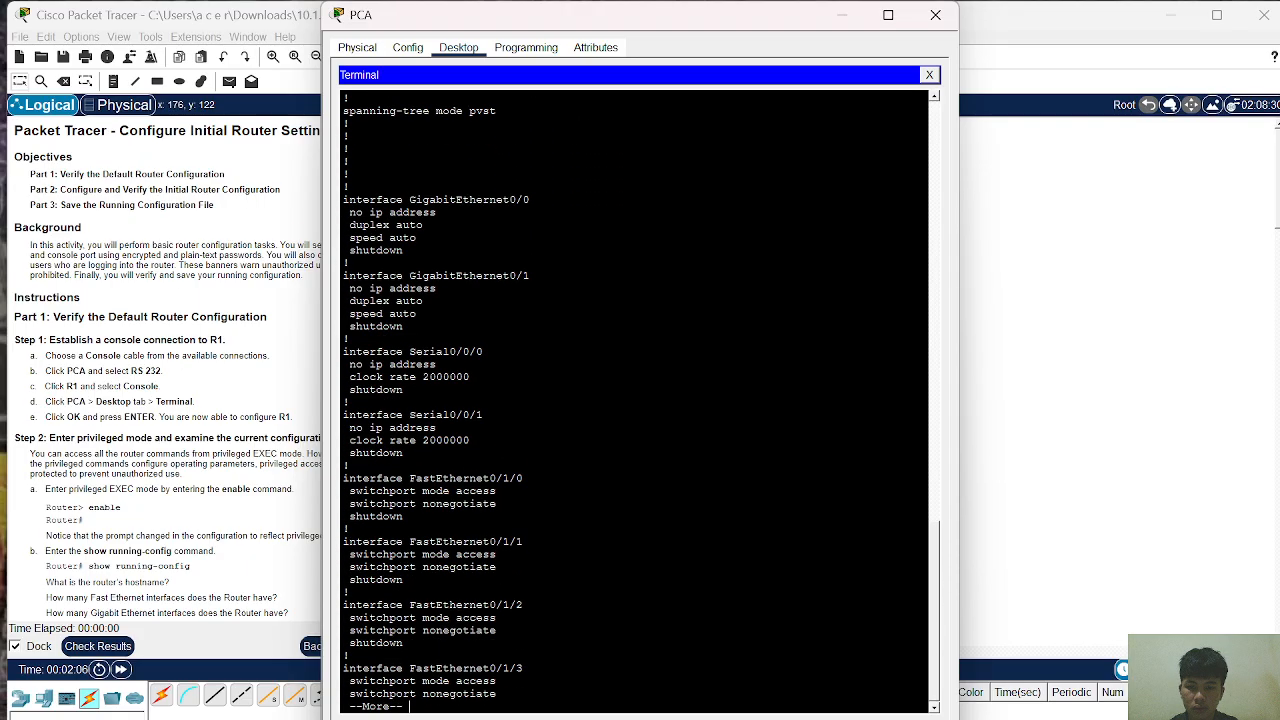
key("Return")
key("Return")
key("Return")
key("Return")
key("Return")
key("Return")
key("Return")
key("Return")
key("Return")
key("Return")
key("Return")
key("Return")
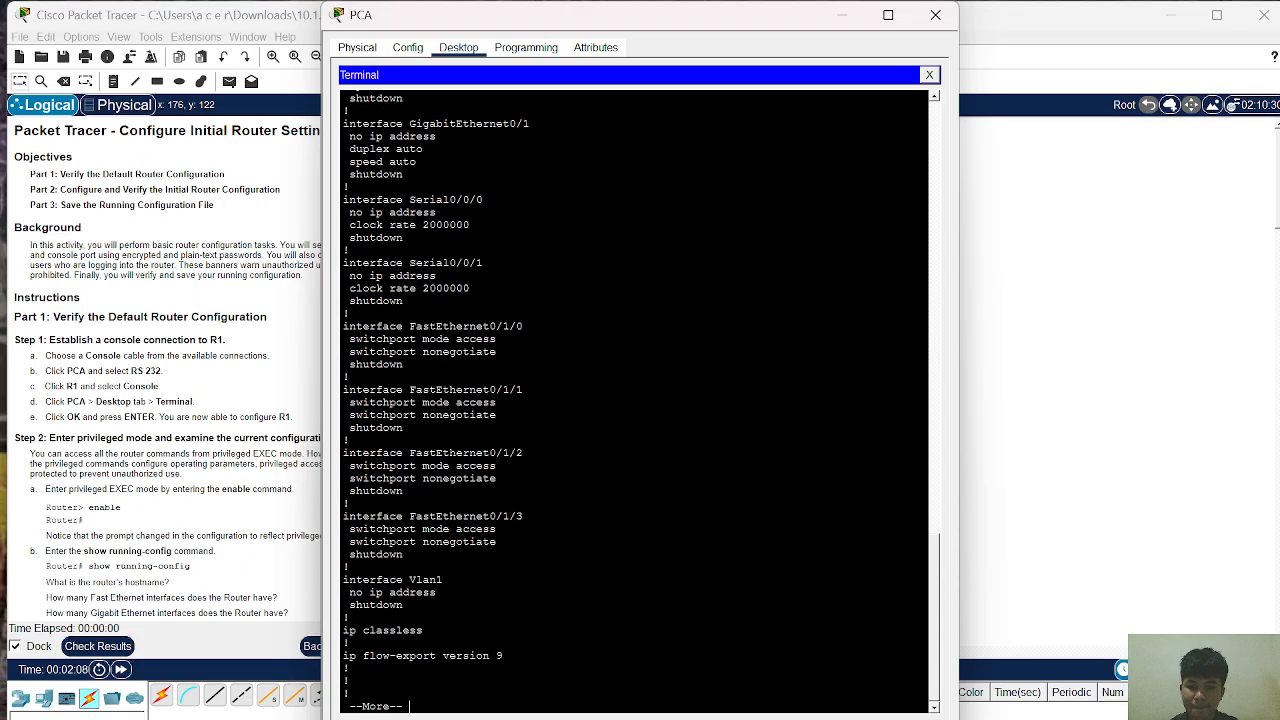
key("Return")
key("Return")
key("Return")
key("Return")
key("Return")
key("Return")
key("Return")
key("Return")
key("Return")
key("Return")
key("Return")
key("Return")
key("Return")
key("Return")
key("Return")
key("Return")
key("Return")
key("Return")
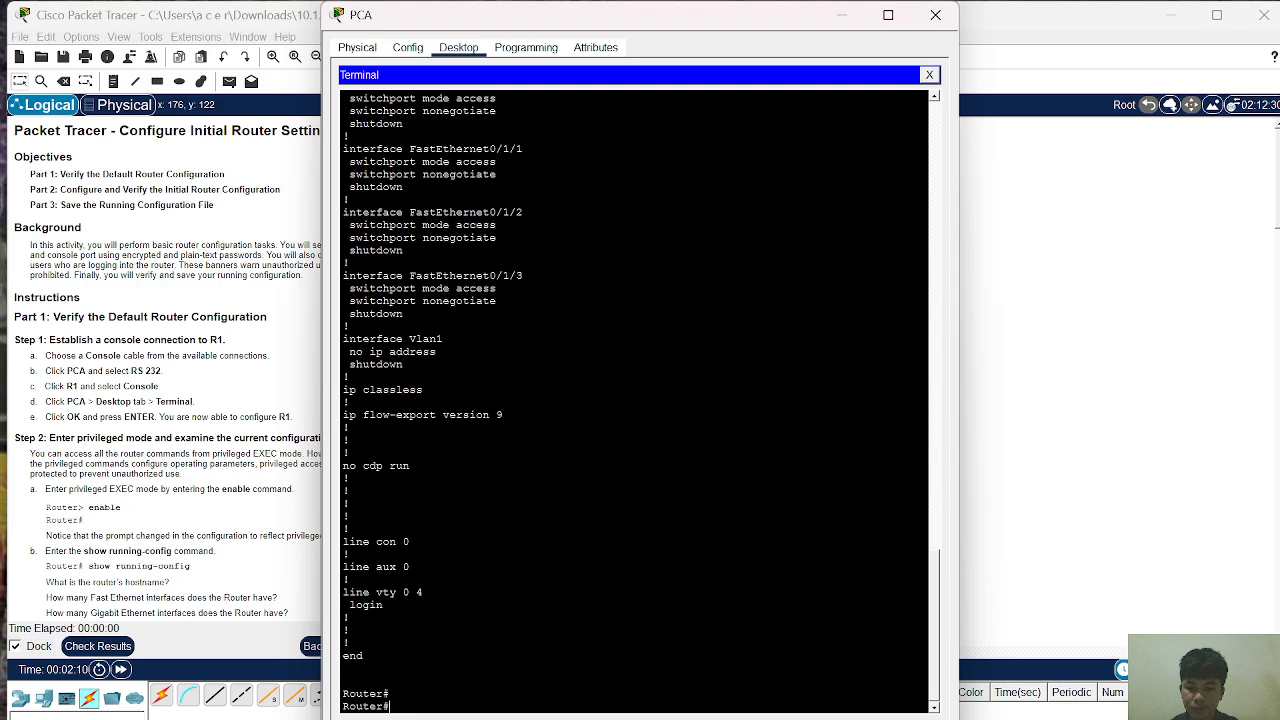
key("Return")
key("Return")
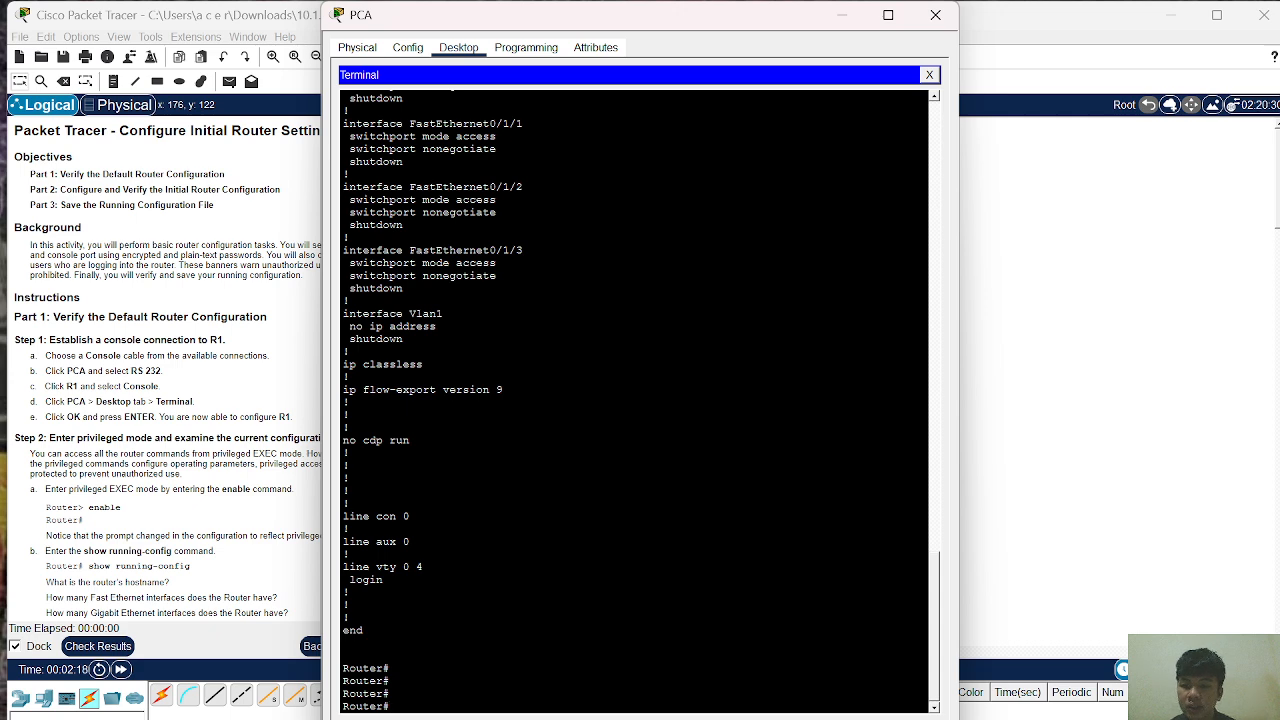
Step: Scroll through the running-config output and return to a fresh Router# prompt
scroll(634, 400, "up", 1)
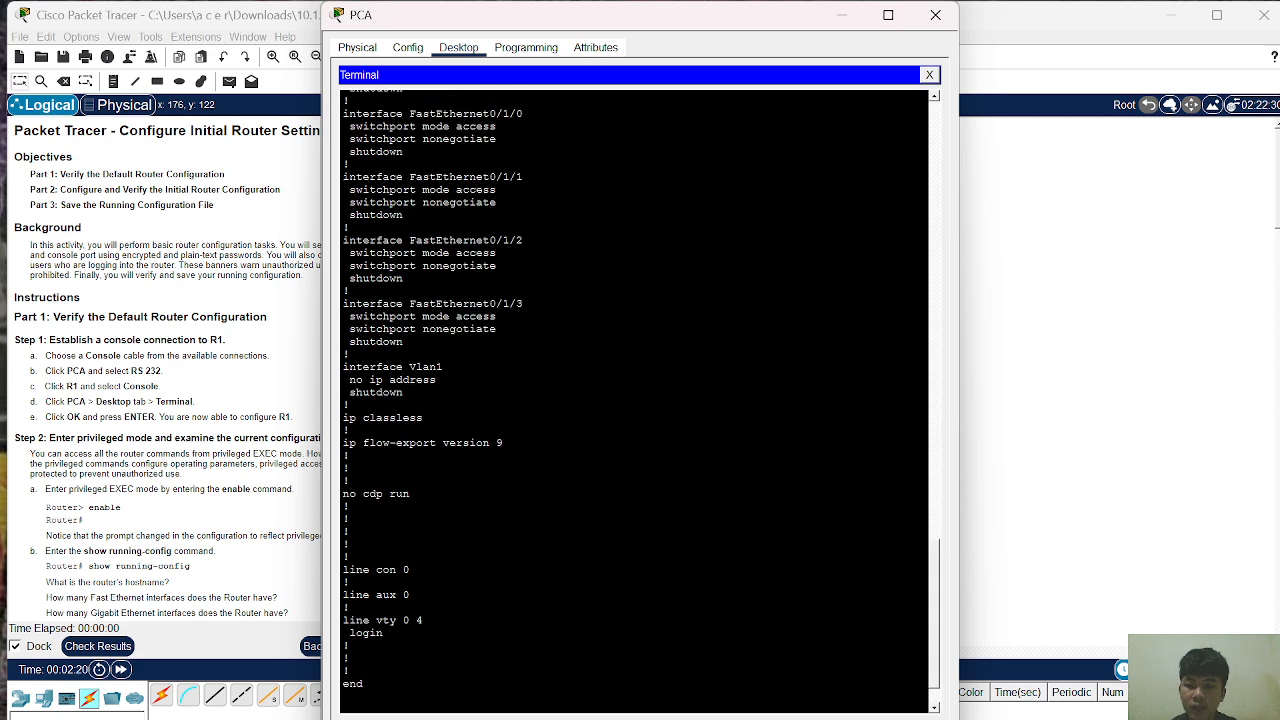
scroll(634, 400, "down", 1)
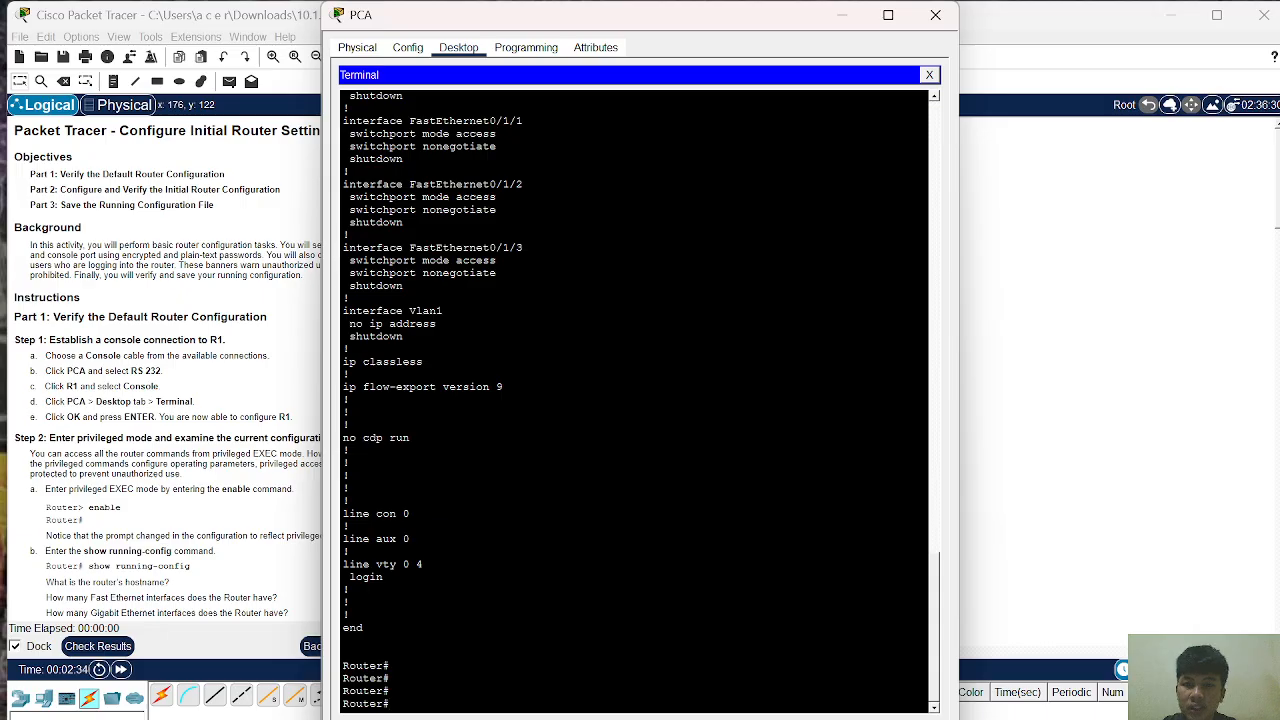
scroll(641, 403, "up", 4)
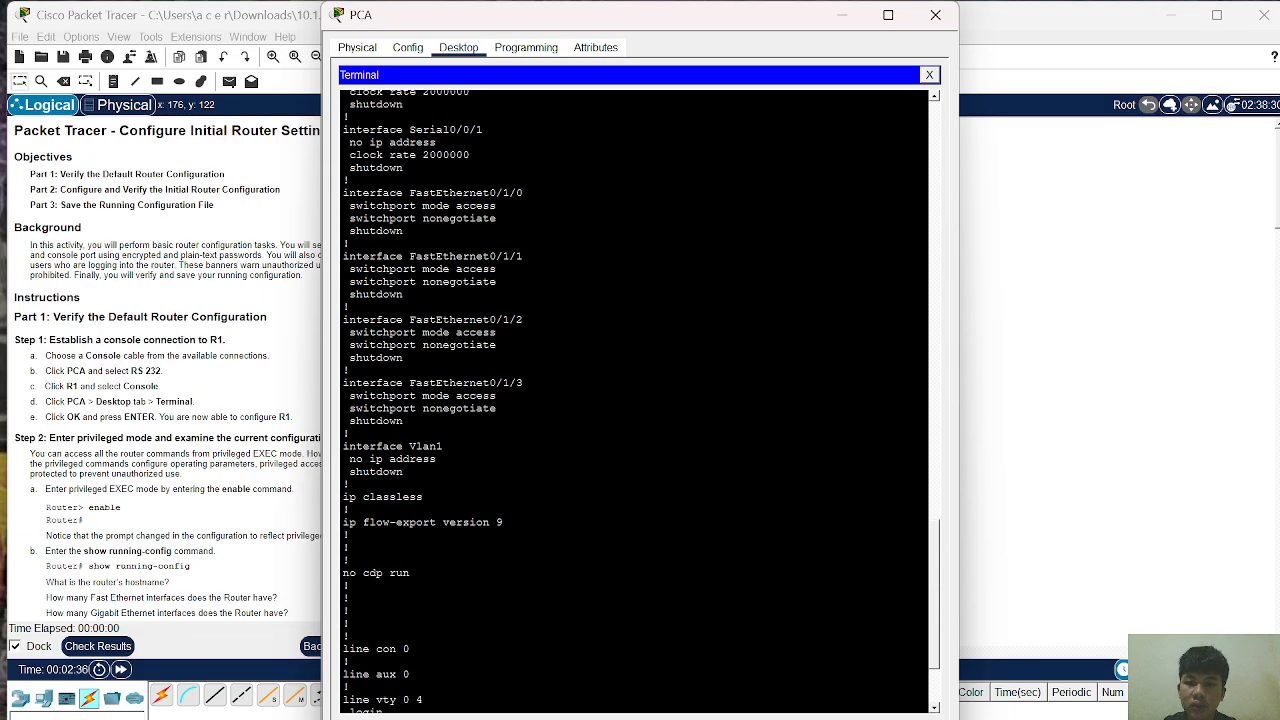
scroll(641, 403, "down", 4)
key("Return")
key("Return")
key("Return")
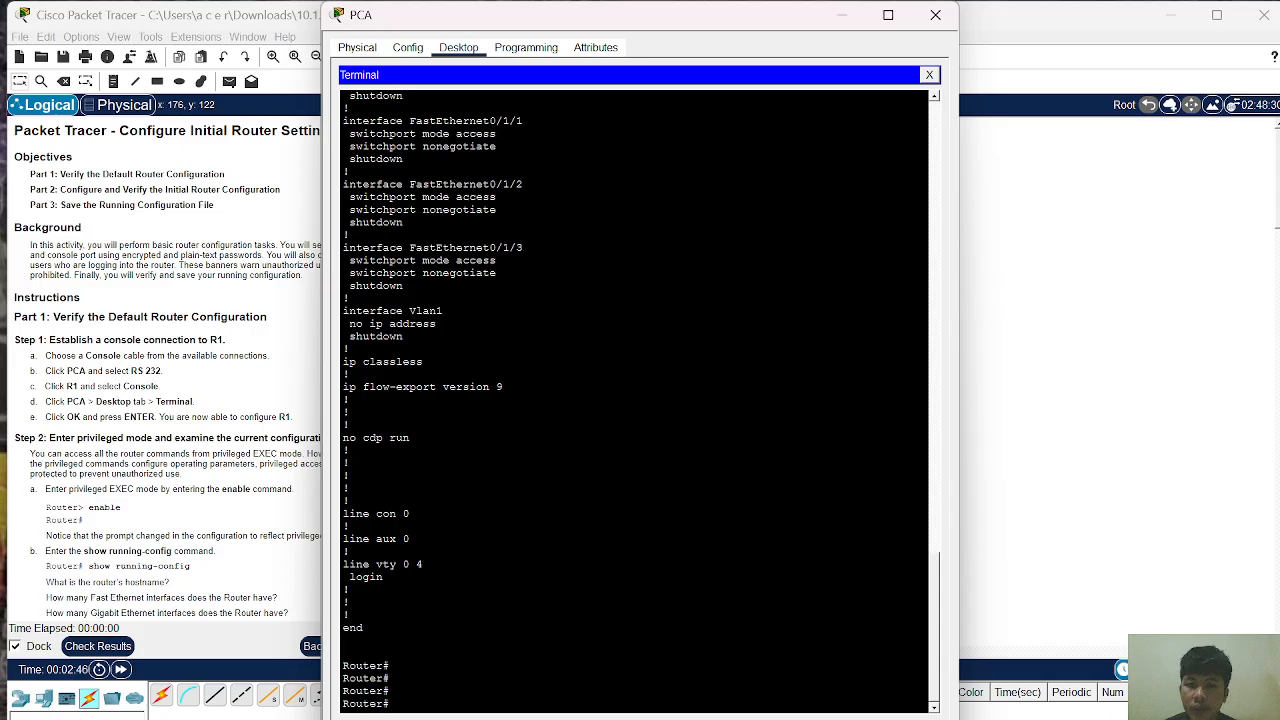
Step: Review the shut-down interfaces in the configuration, then start typing show startup-config
scroll(635, 400, "up", 1)
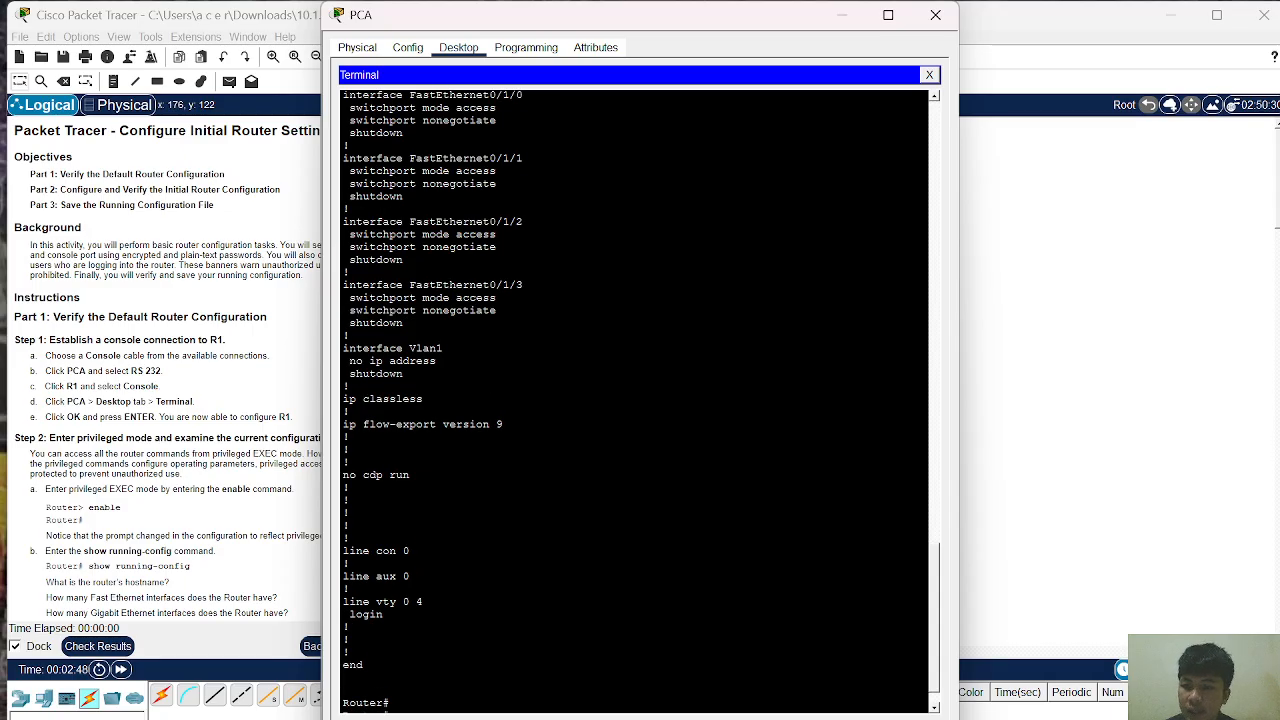
scroll(635, 400, "up", 3)
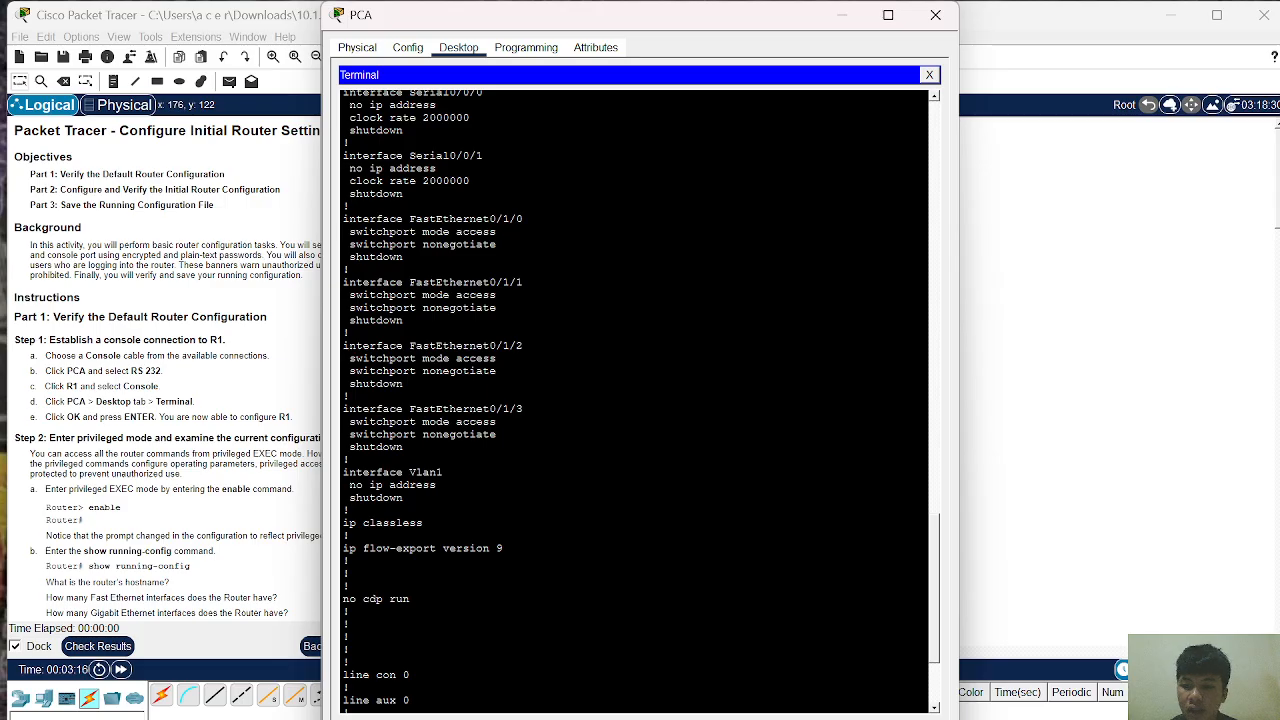
scroll(635, 400, "up", 3)
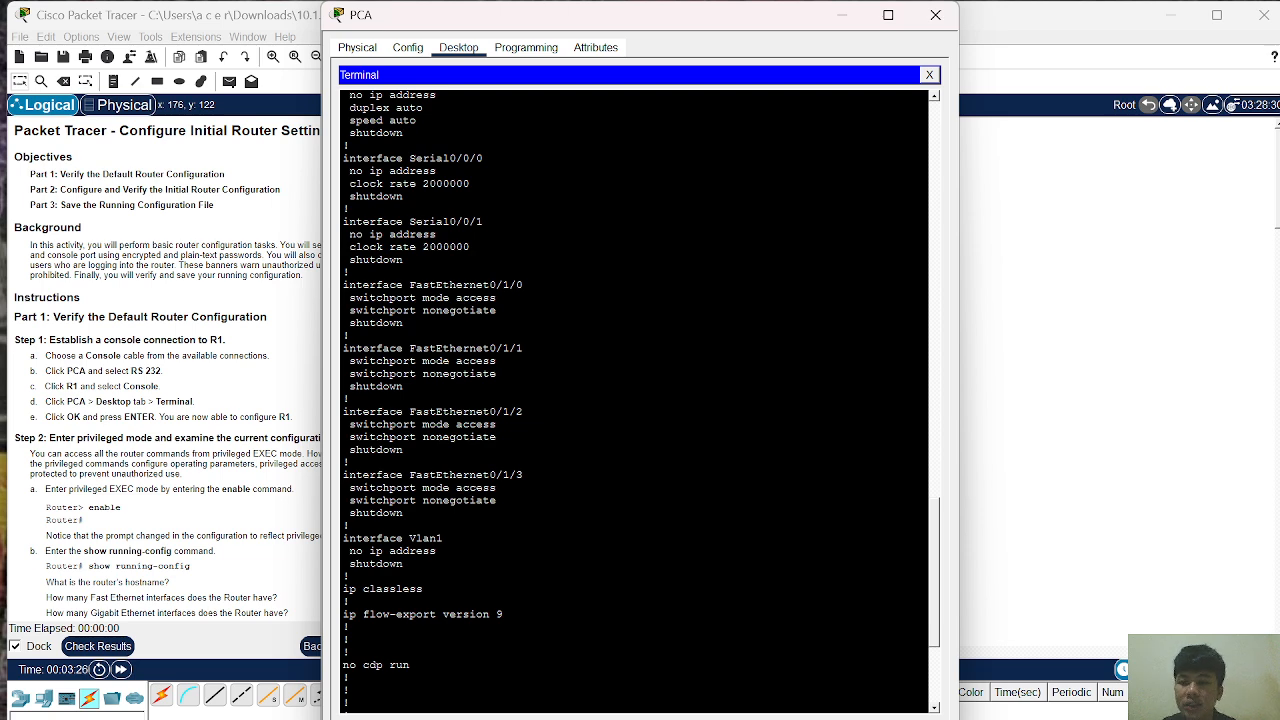
scroll(635, 400, "up", 7)
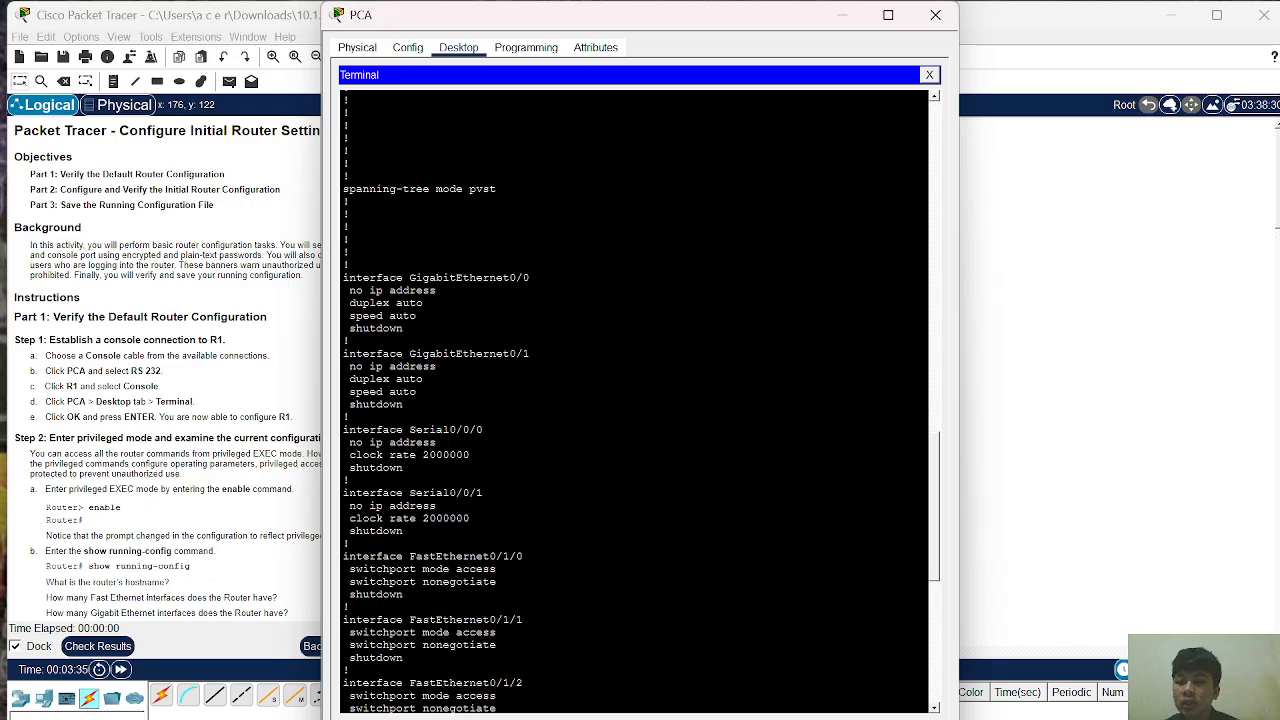
scroll(640, 400, "down", 4)
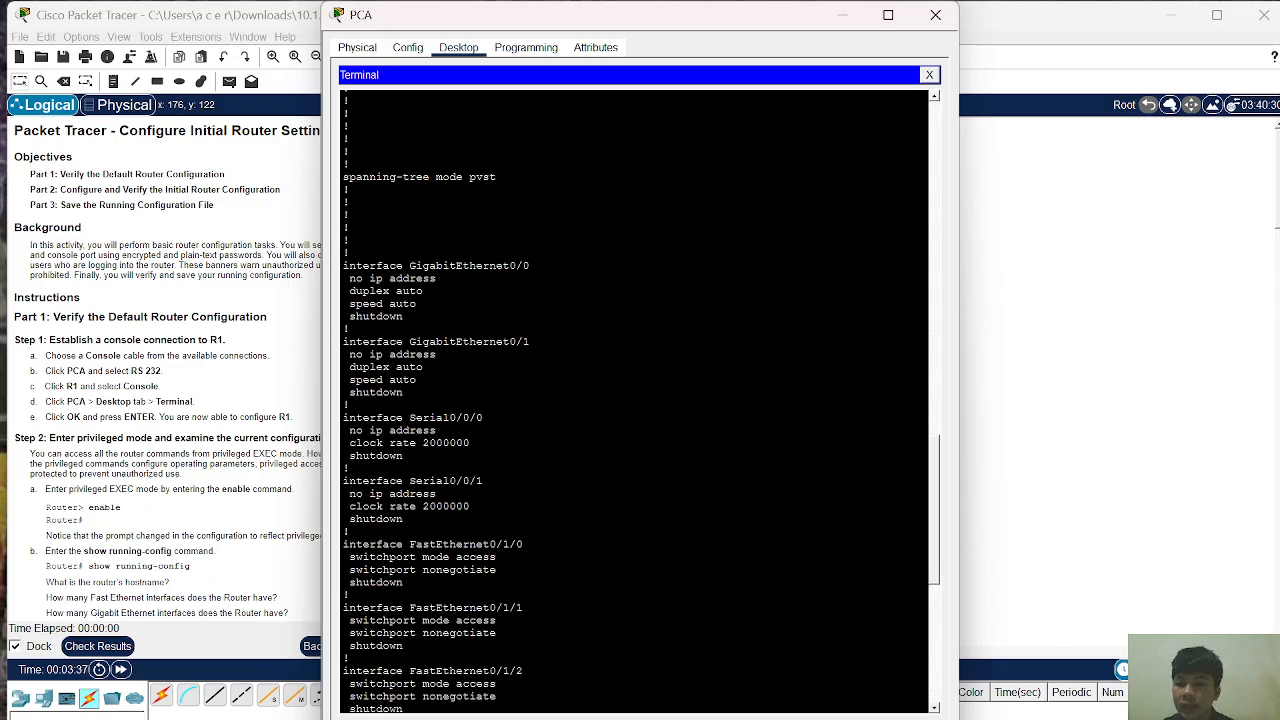
scroll(640, 400, "down", 9)
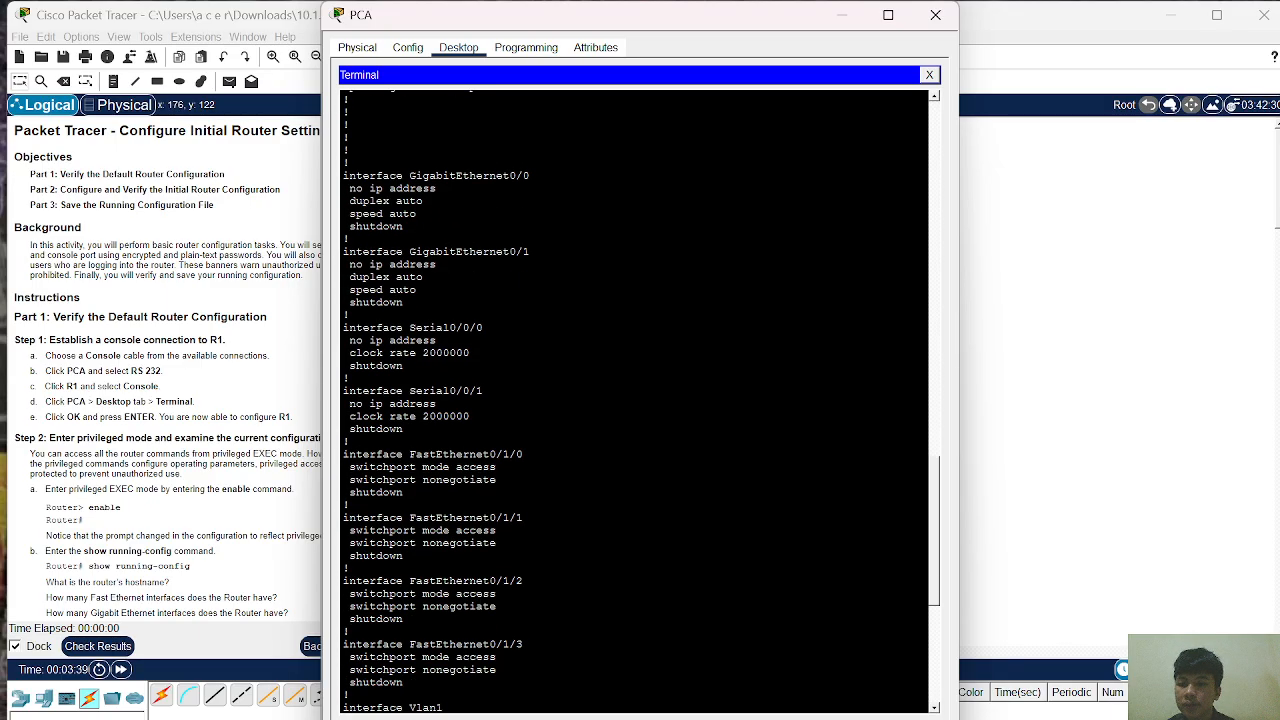
scroll(640, 400, "down", 3)
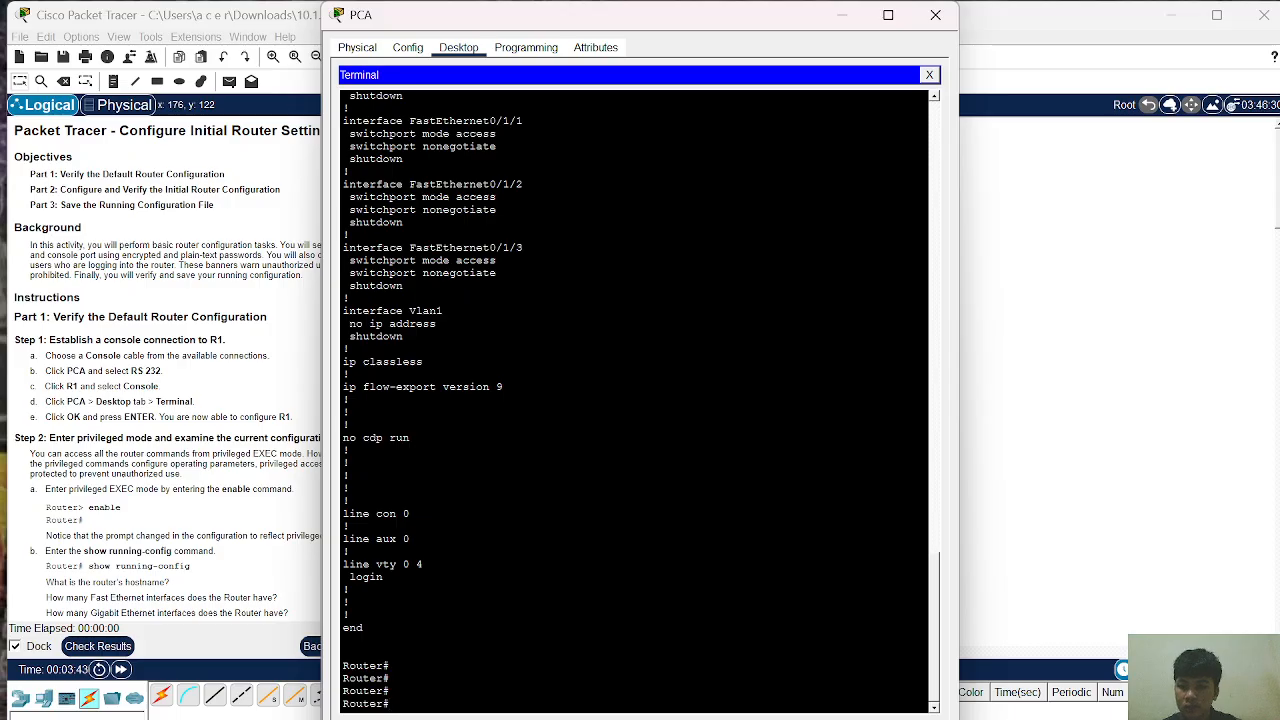
type("s")
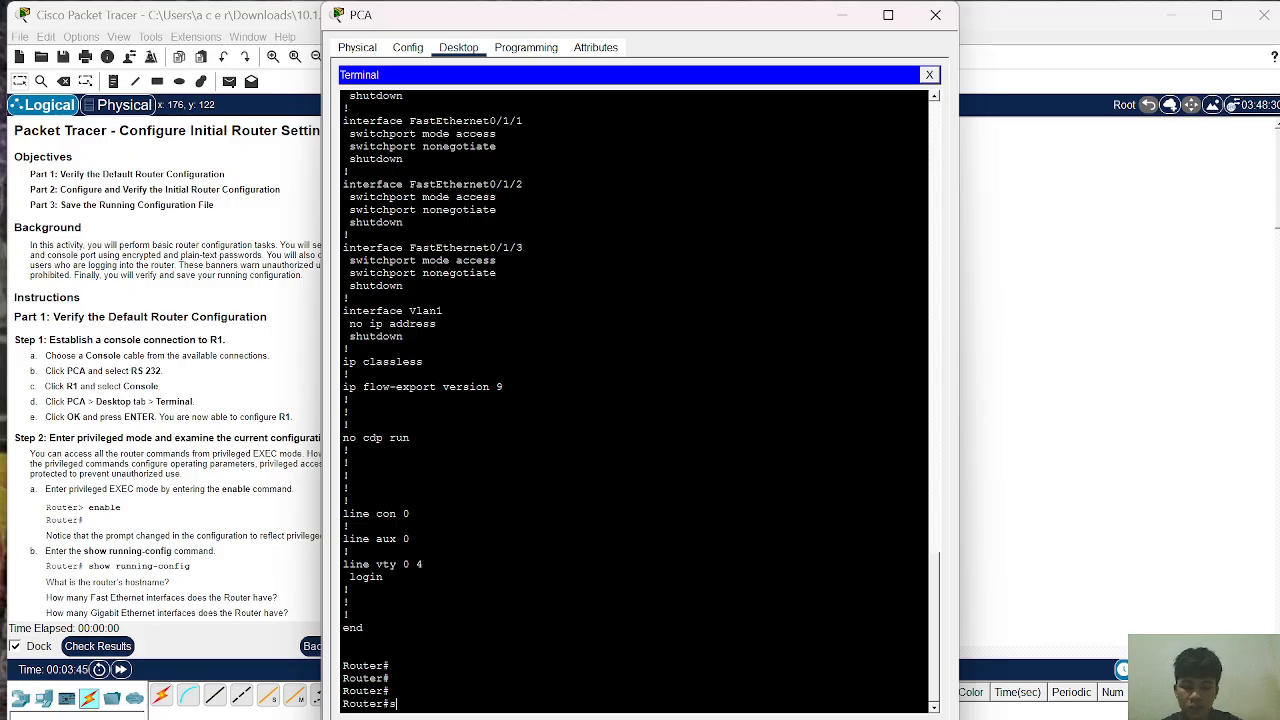
type("how star")
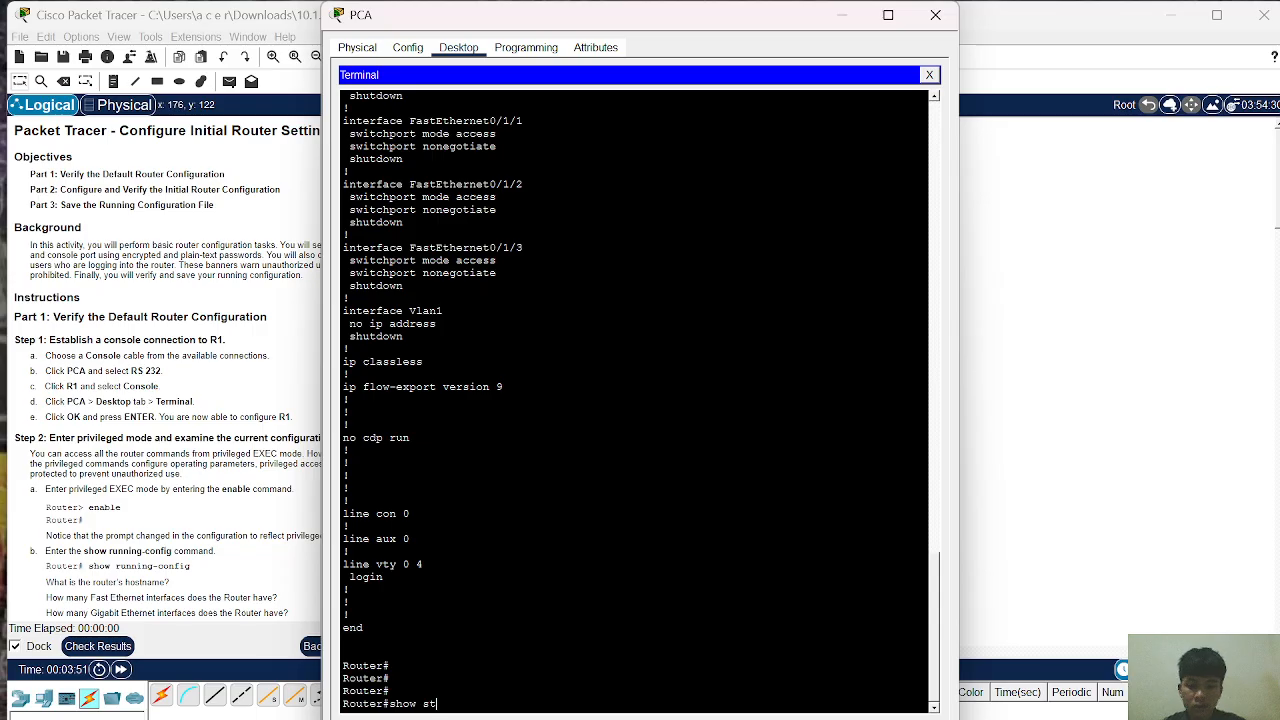
type("artu")
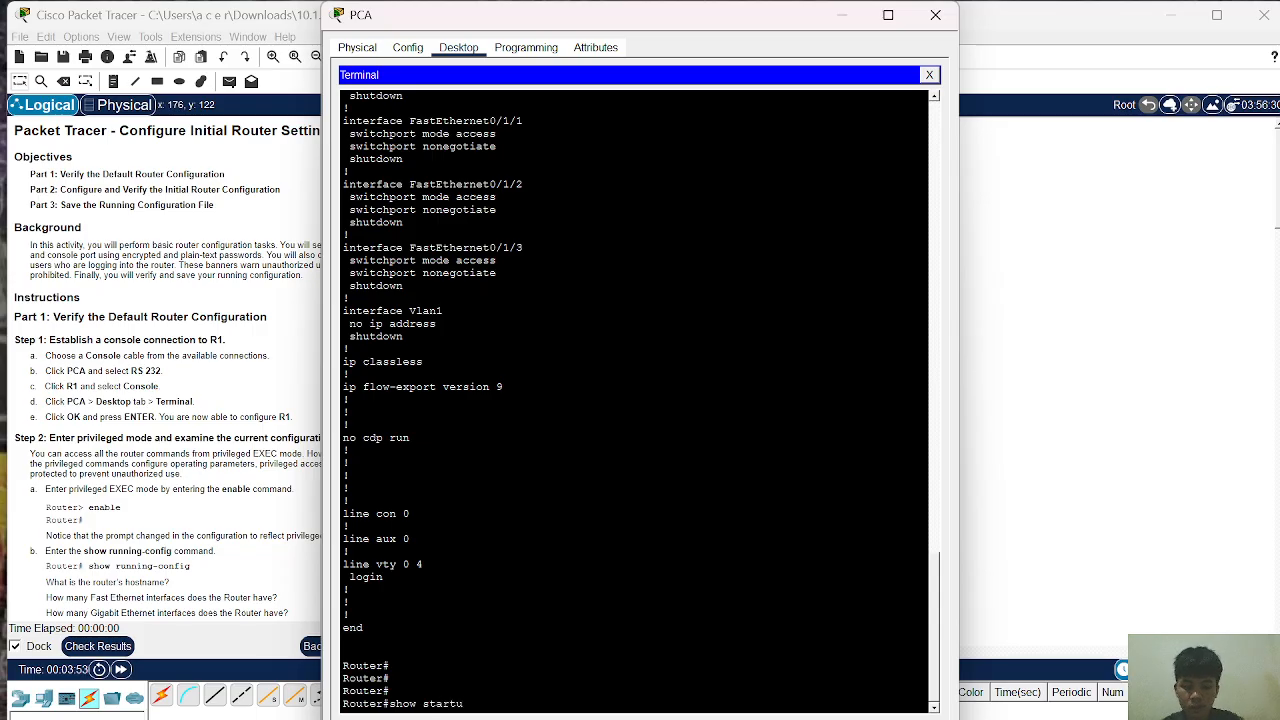
type("p-")
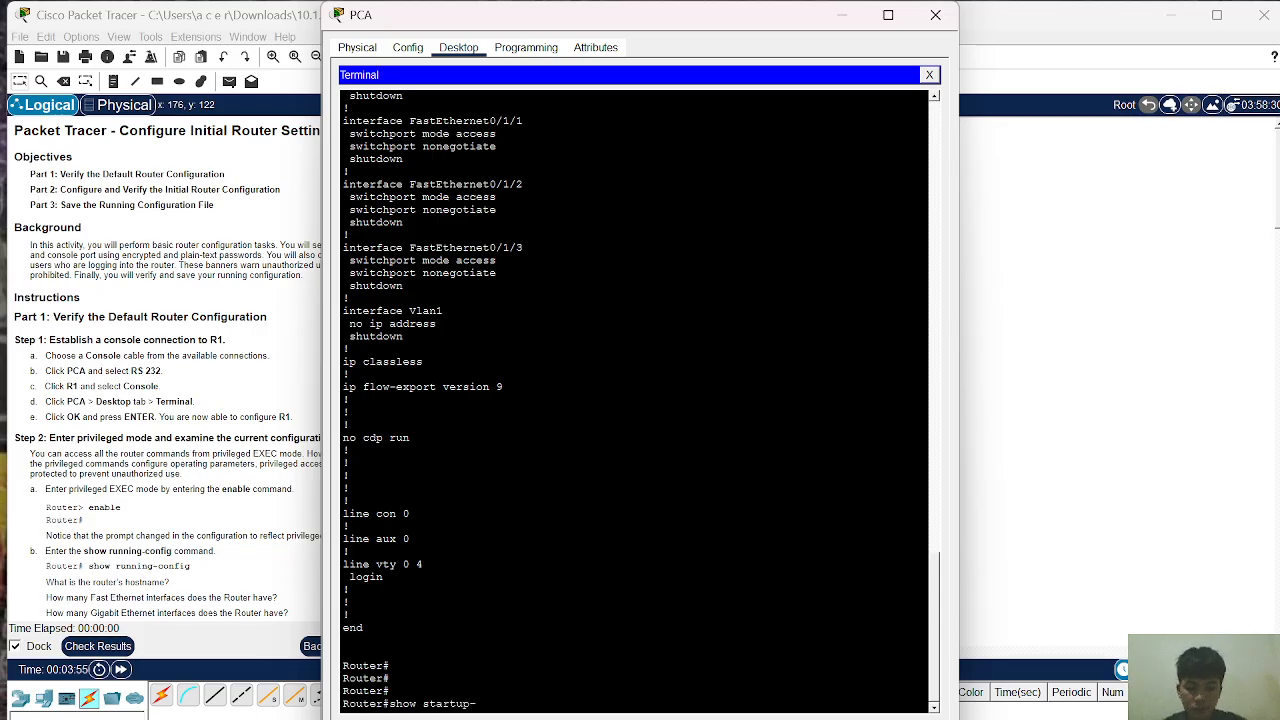
type("config")
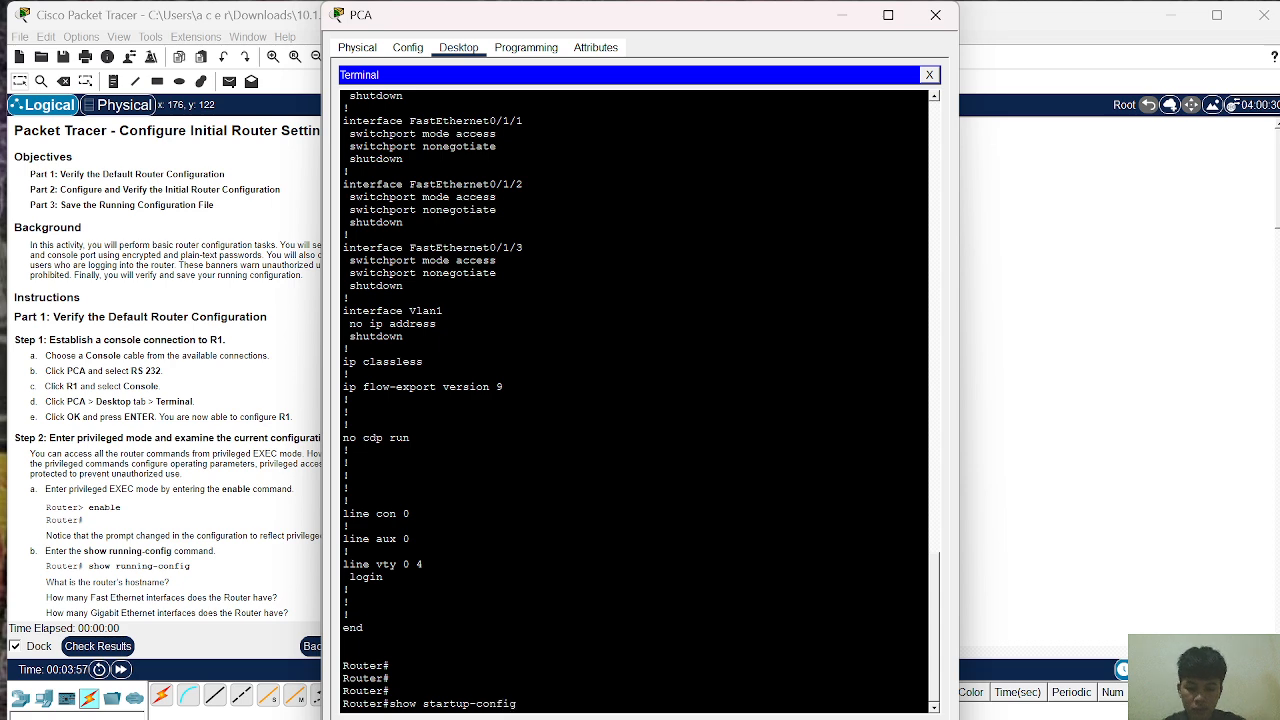
Step: Run show startup-config, which reports that no startup-config is present
key("Return")
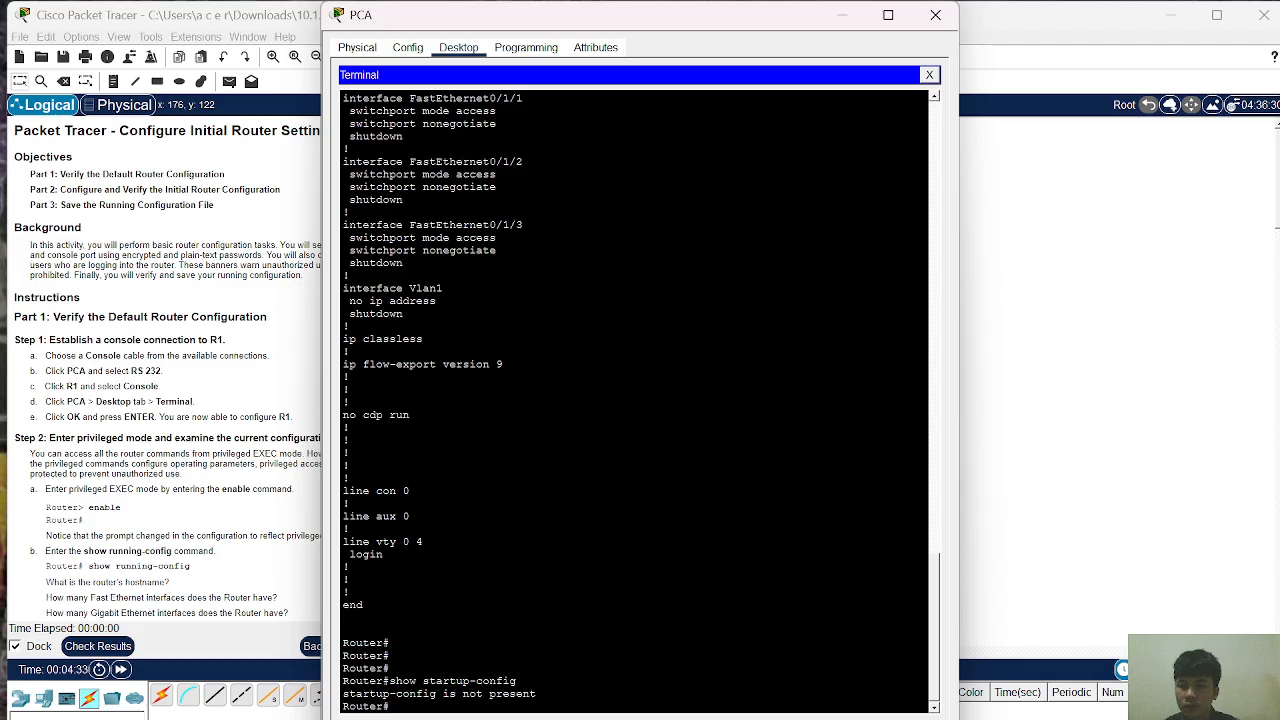
Step: Enter global configuration mode with configure terminal, fixing the typo, and begin typing hostname R1
type("conf")
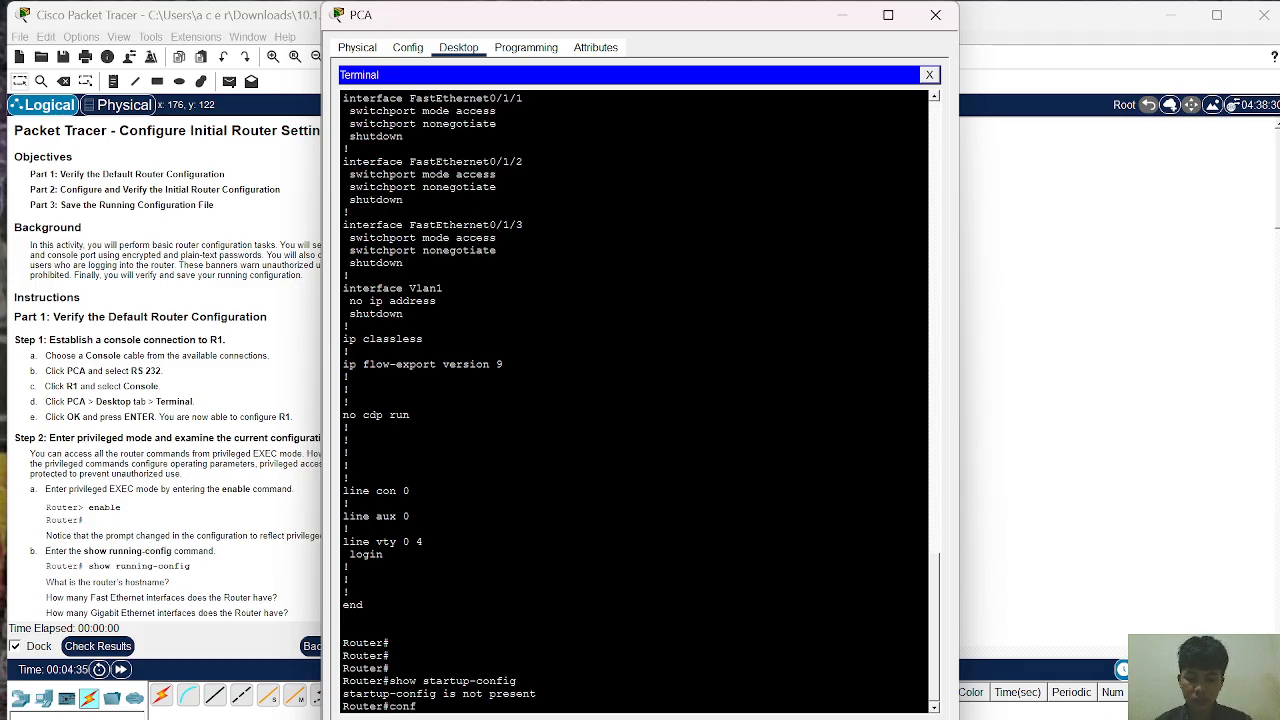
type("igure")
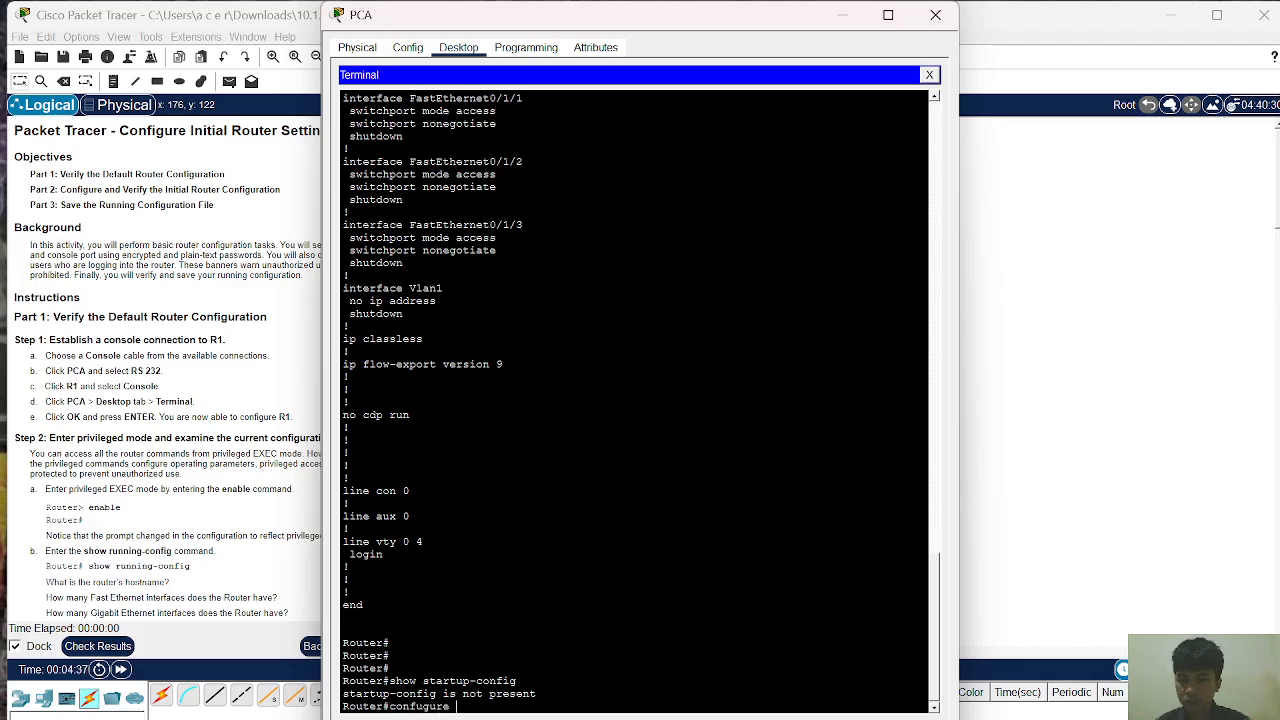
type(" termina")
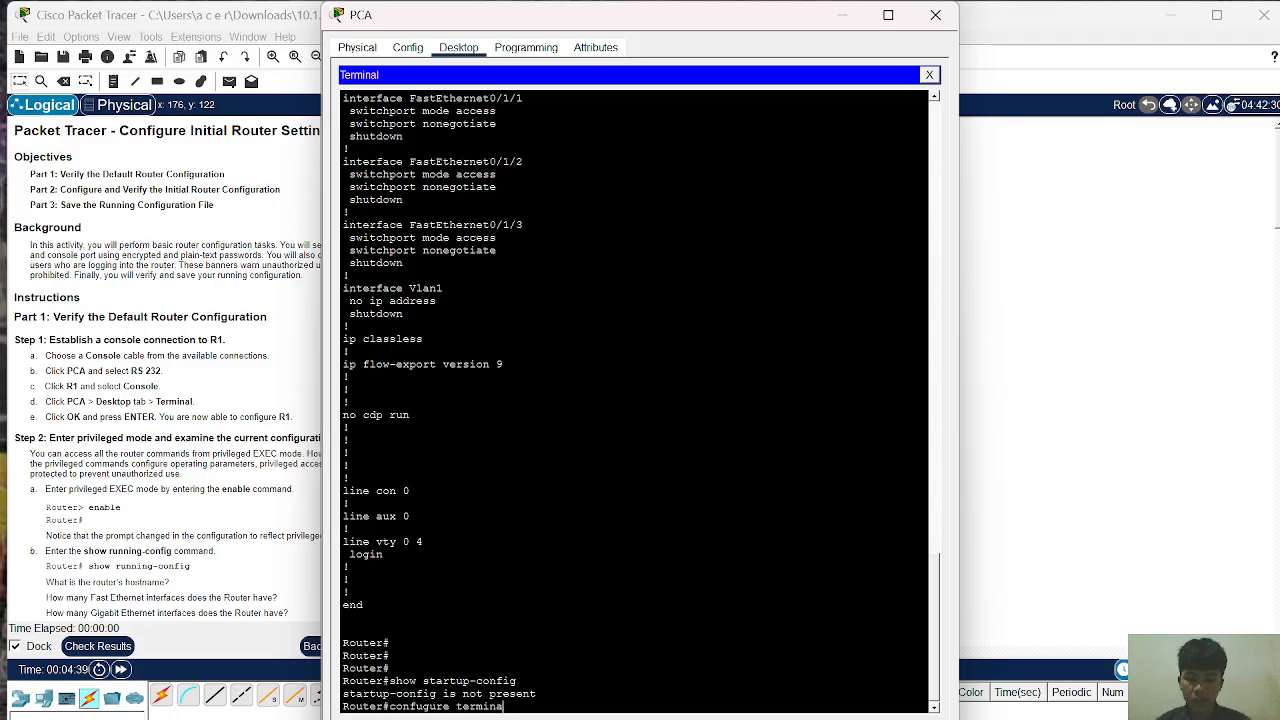
type("l")
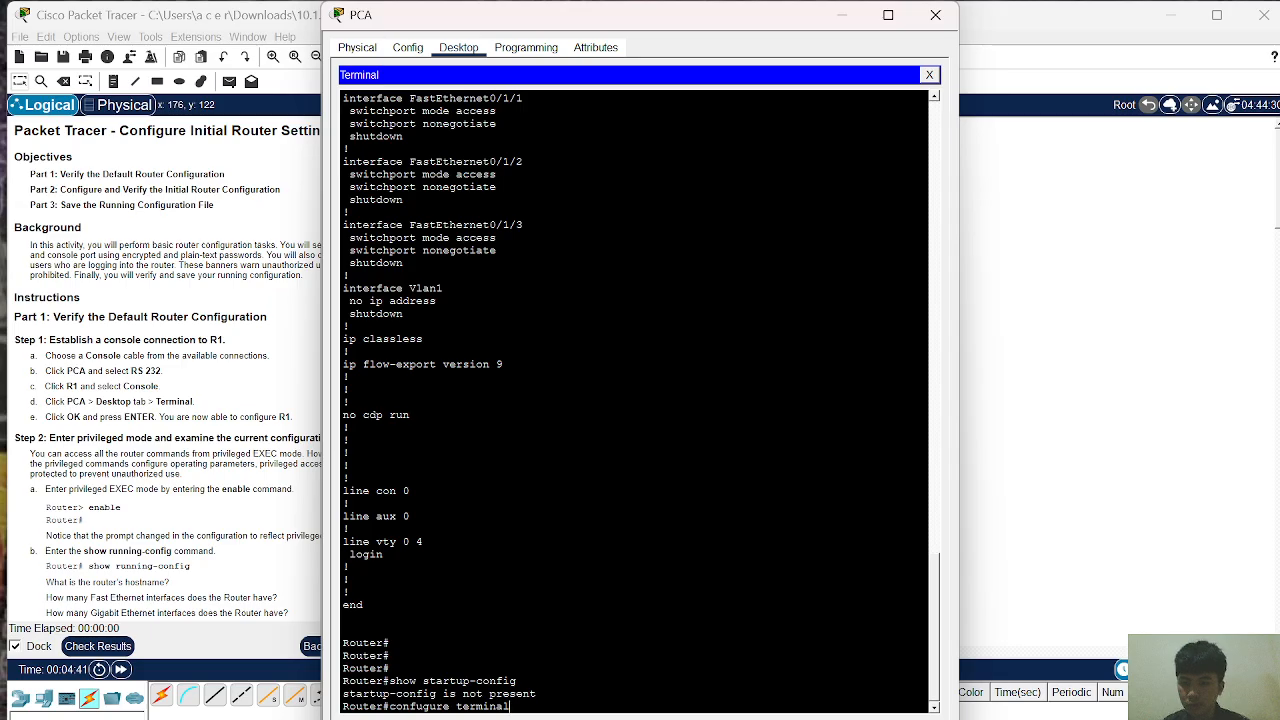
key("Return")
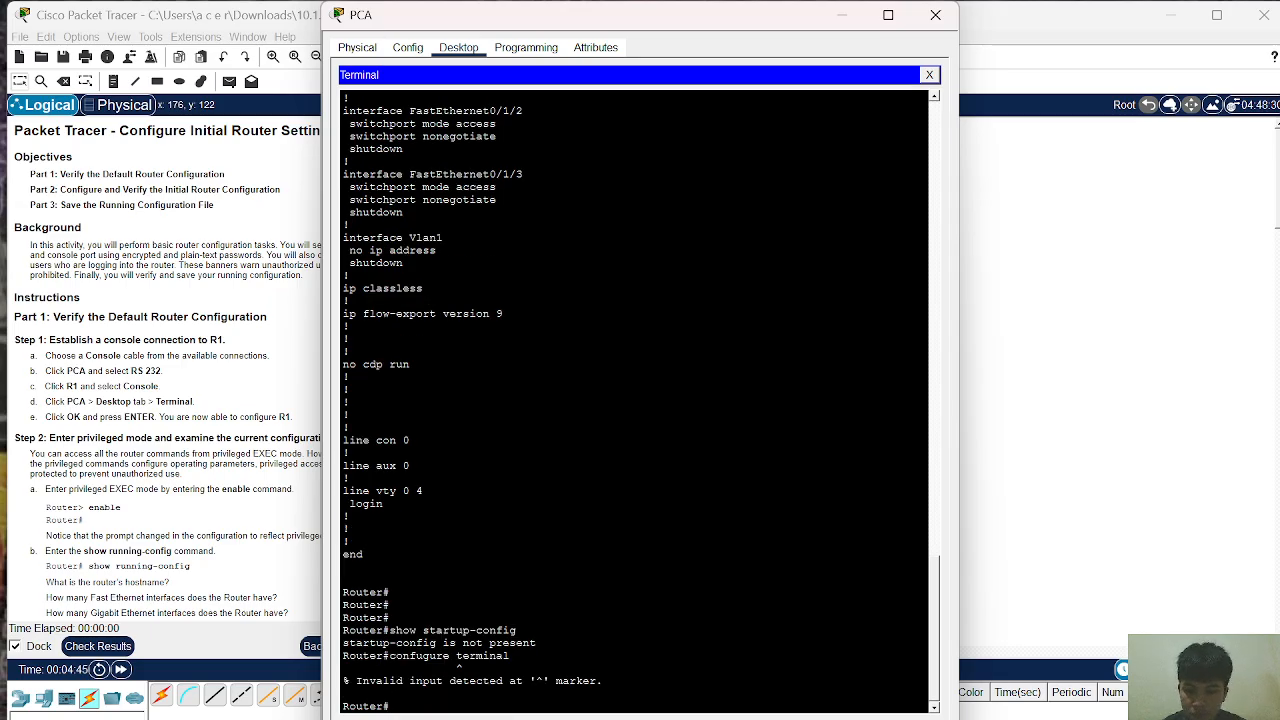
key("Up")
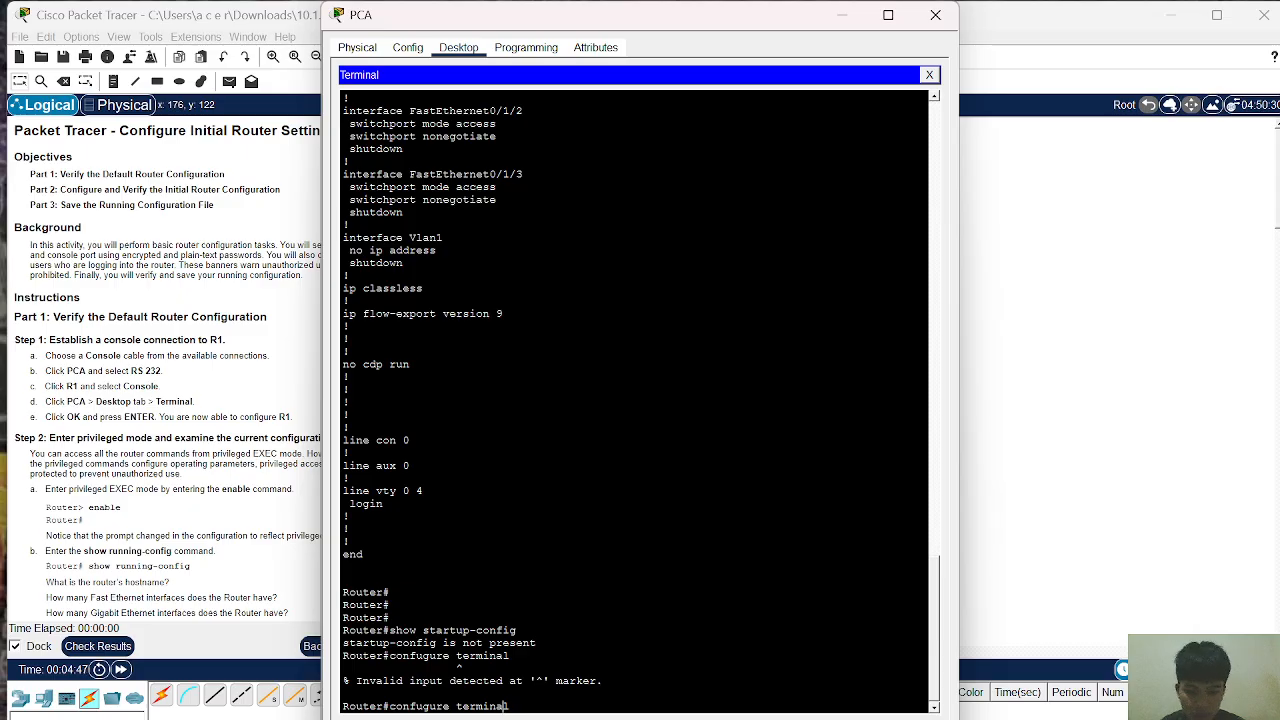
key("Left")
key("Left")
key("Left")
key("Left")
key("BackSpace")
type("i")
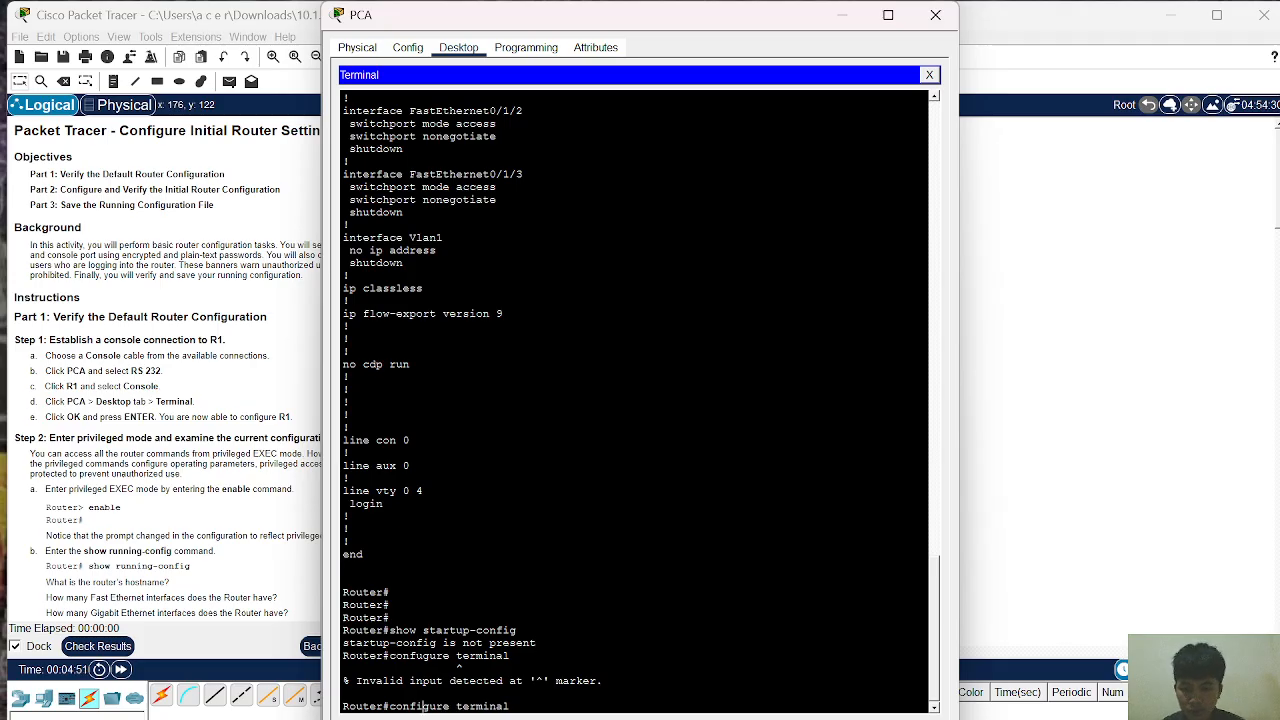
key("Return")
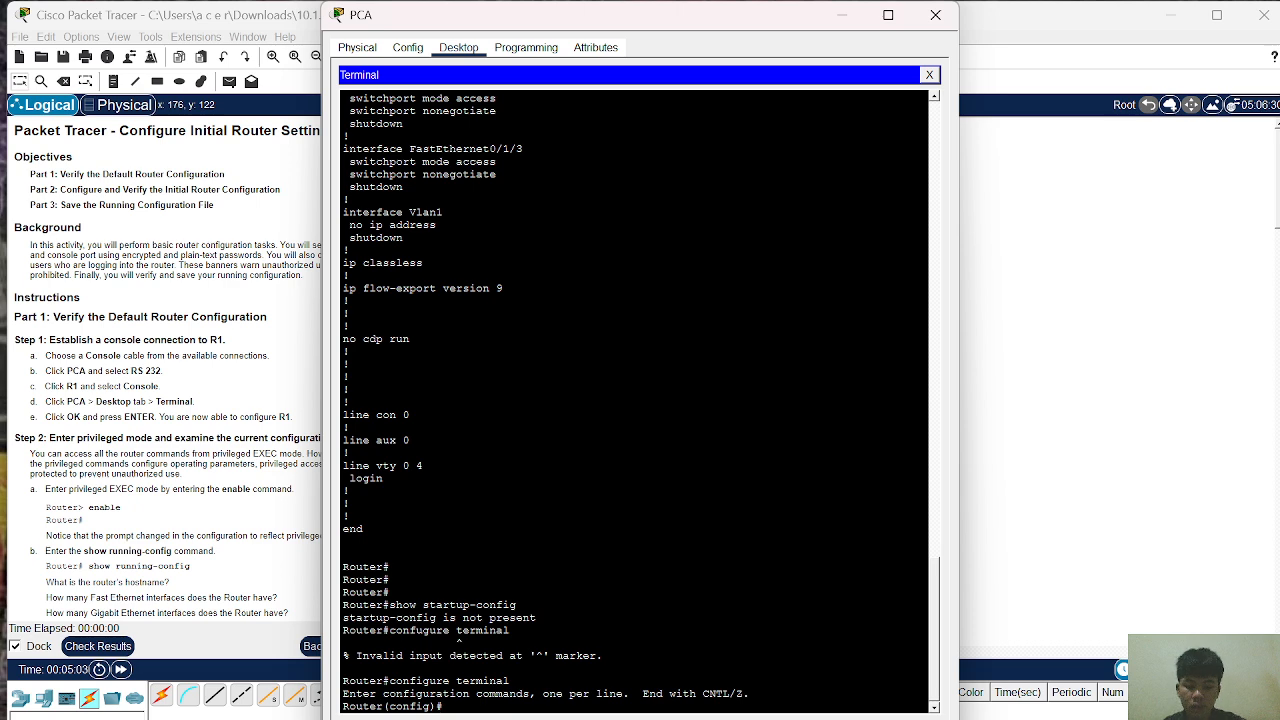
type("hostnam")
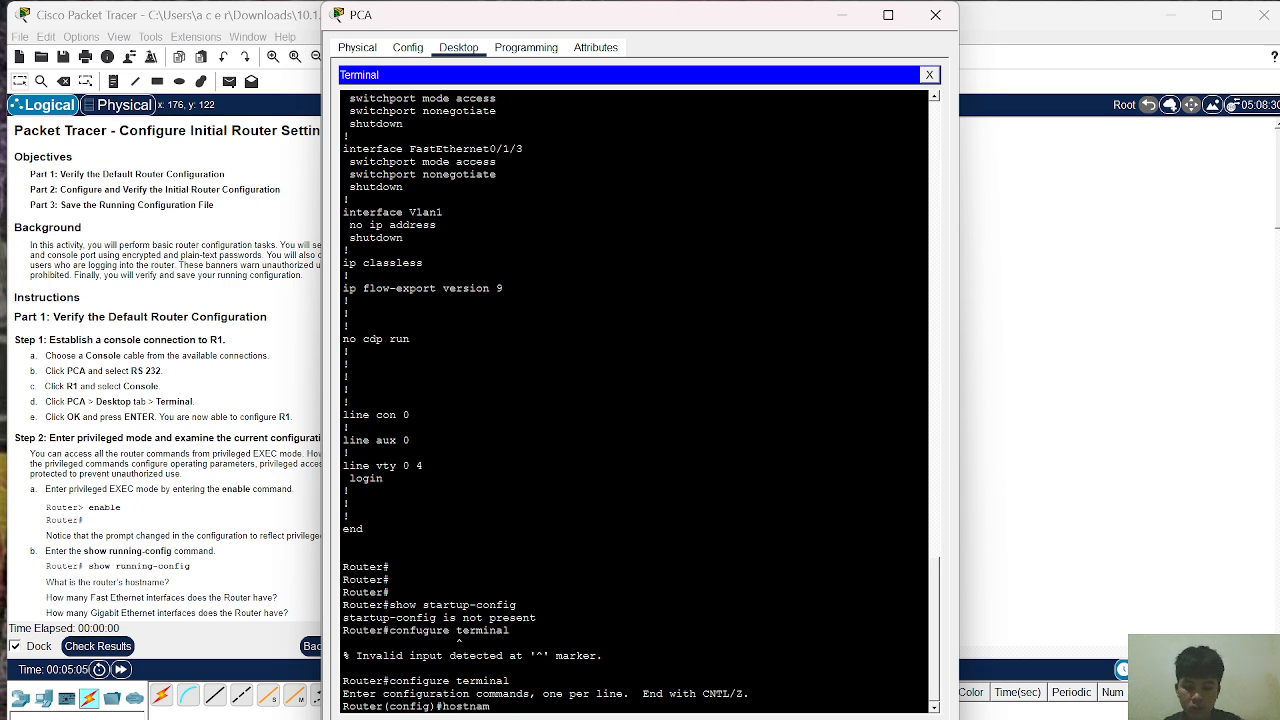
type("e R")
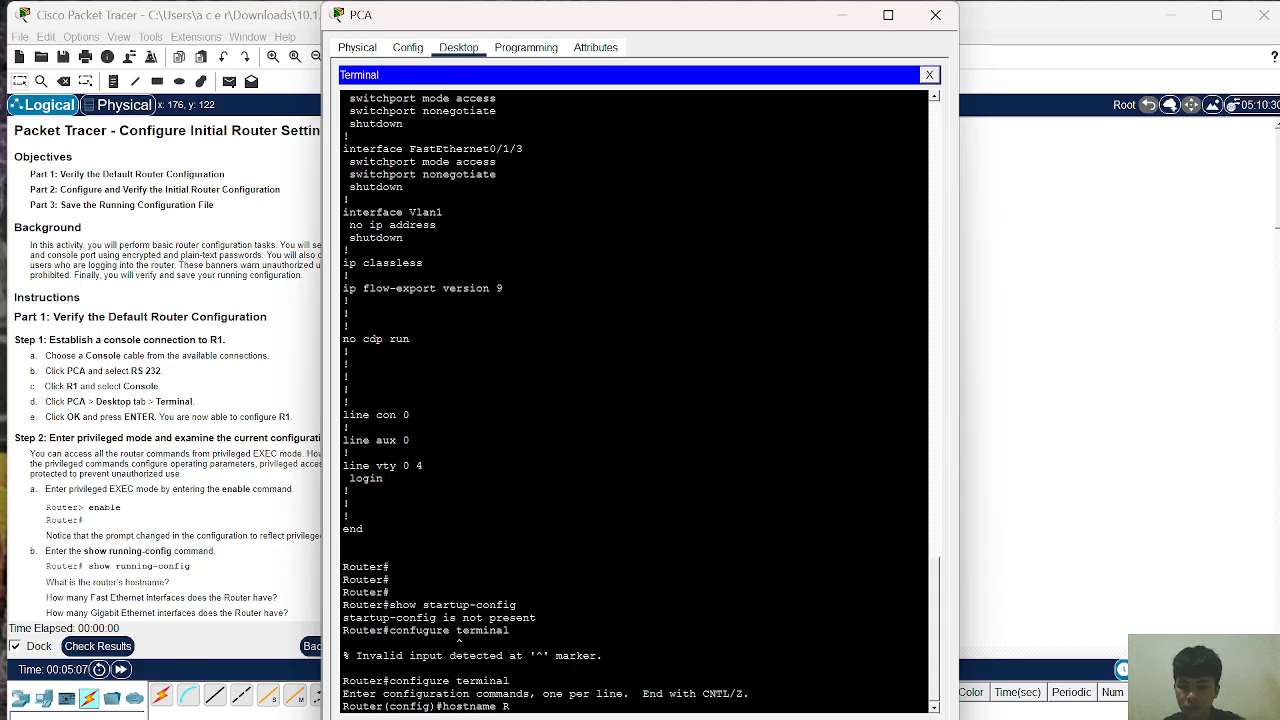
type("1")
Step: Apply hostname R1 and start typing the banner motd command
key("Return")
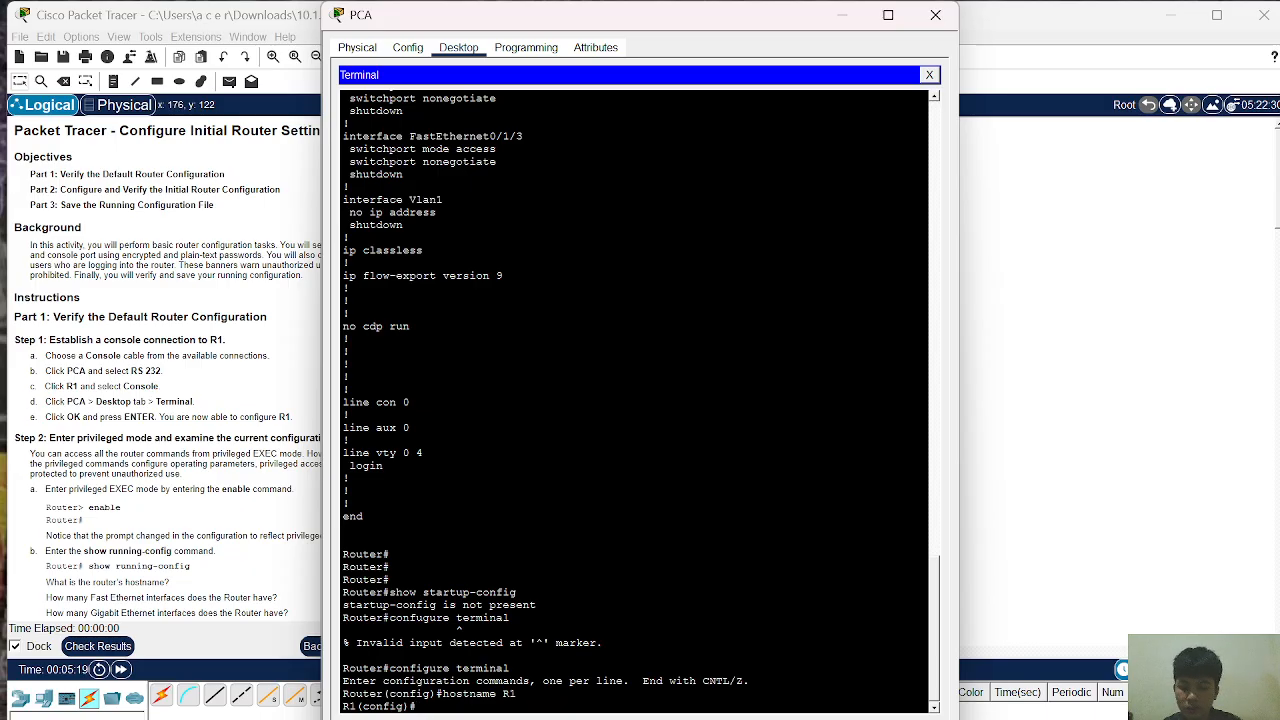
type("banner")
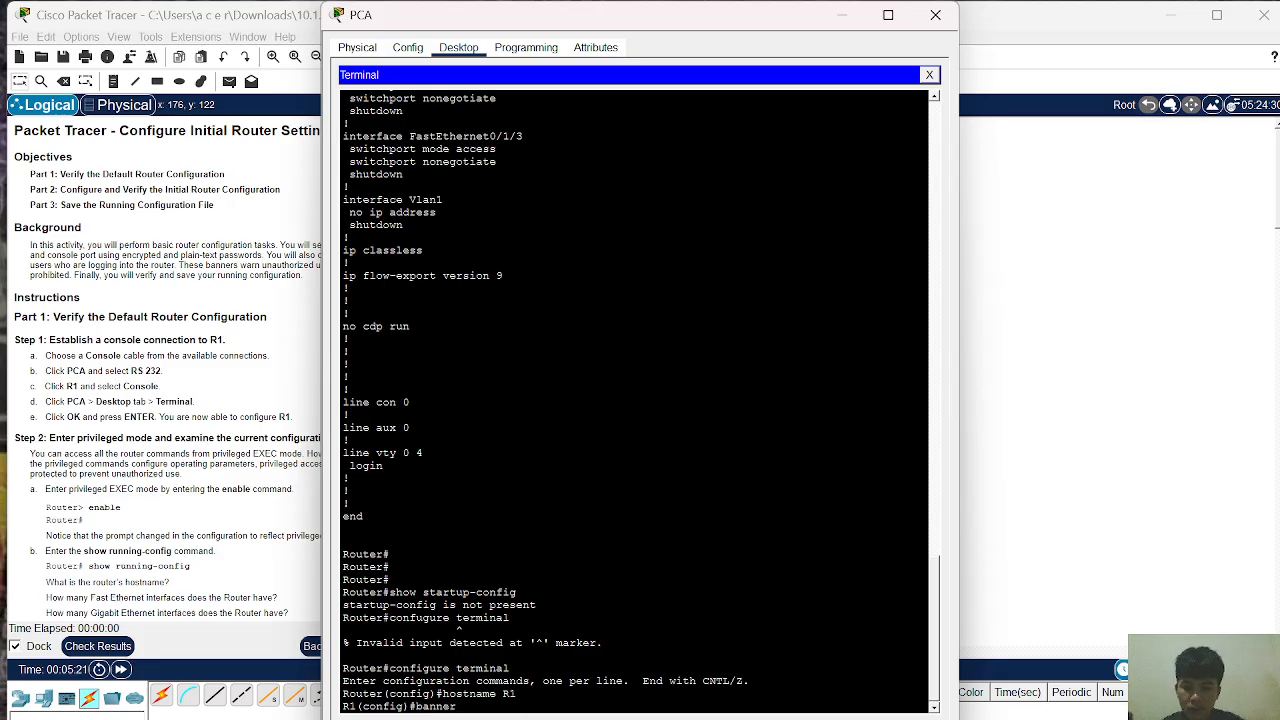
type(" motd")
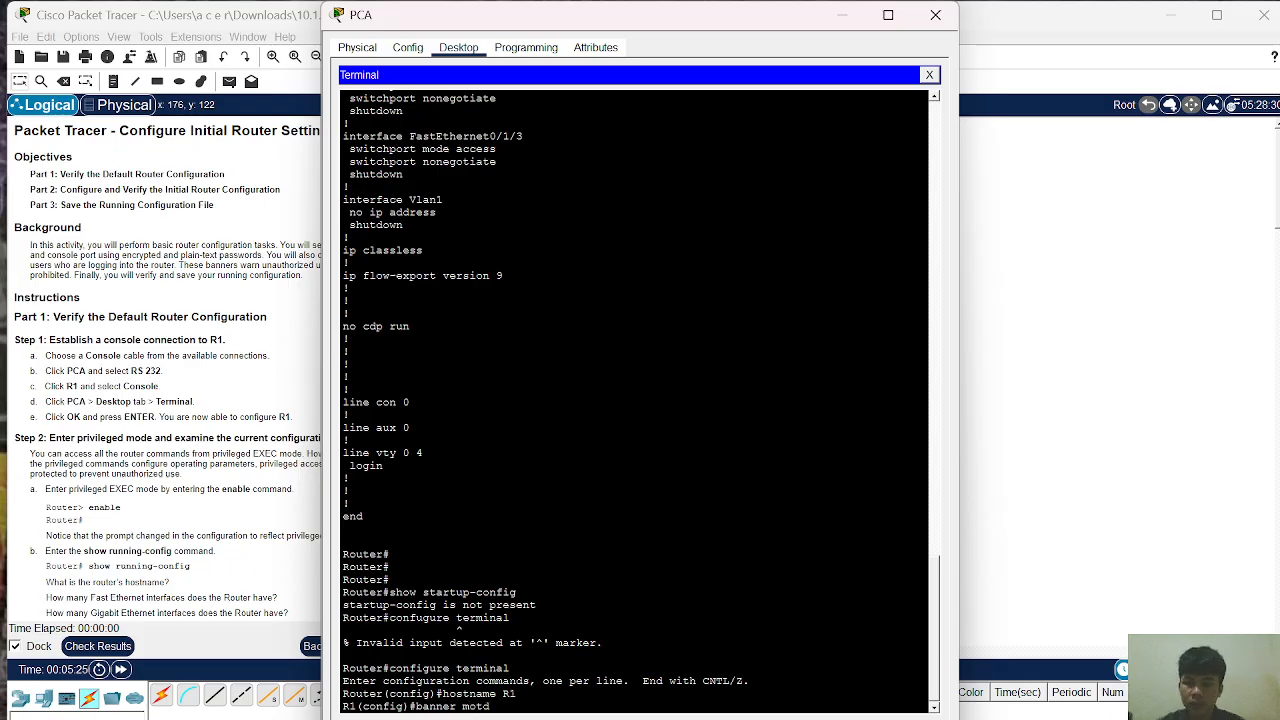
Step: Reveal Part 2 Step 1 of the instructions and select the required MOTD sentence
scroll(197, 420, "down", 6)
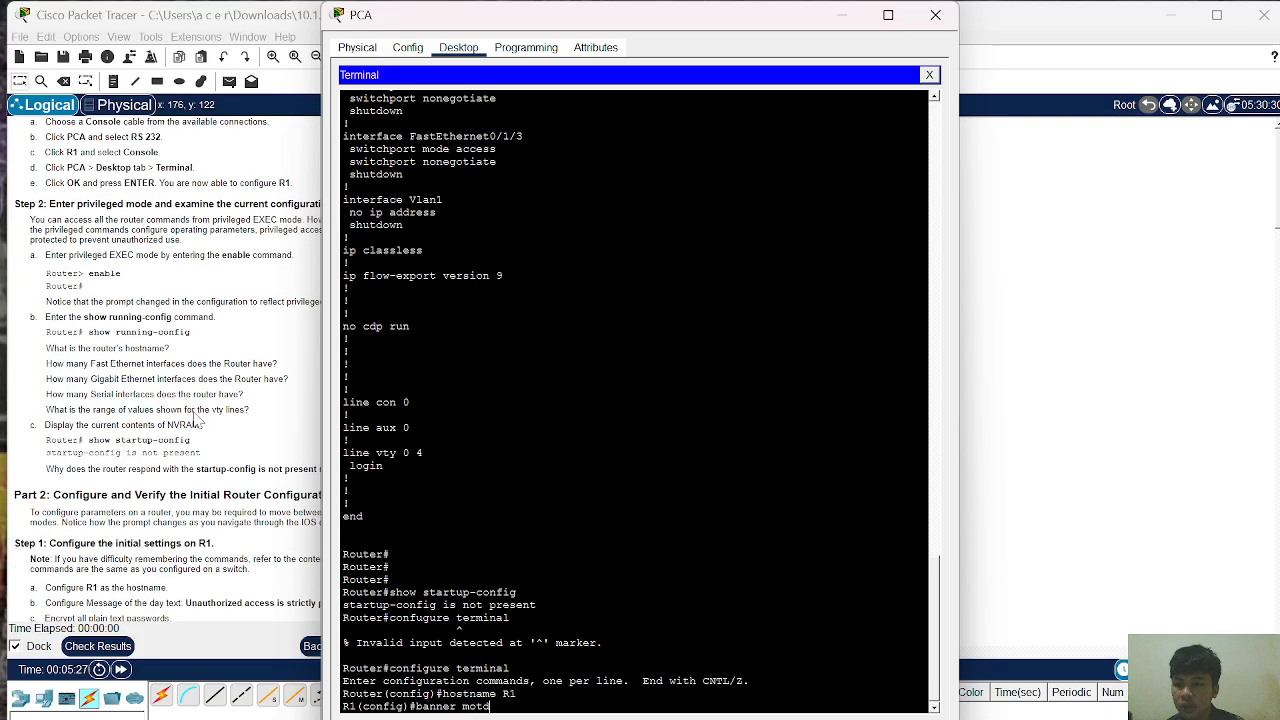
scroll(197, 420, "down", 2)
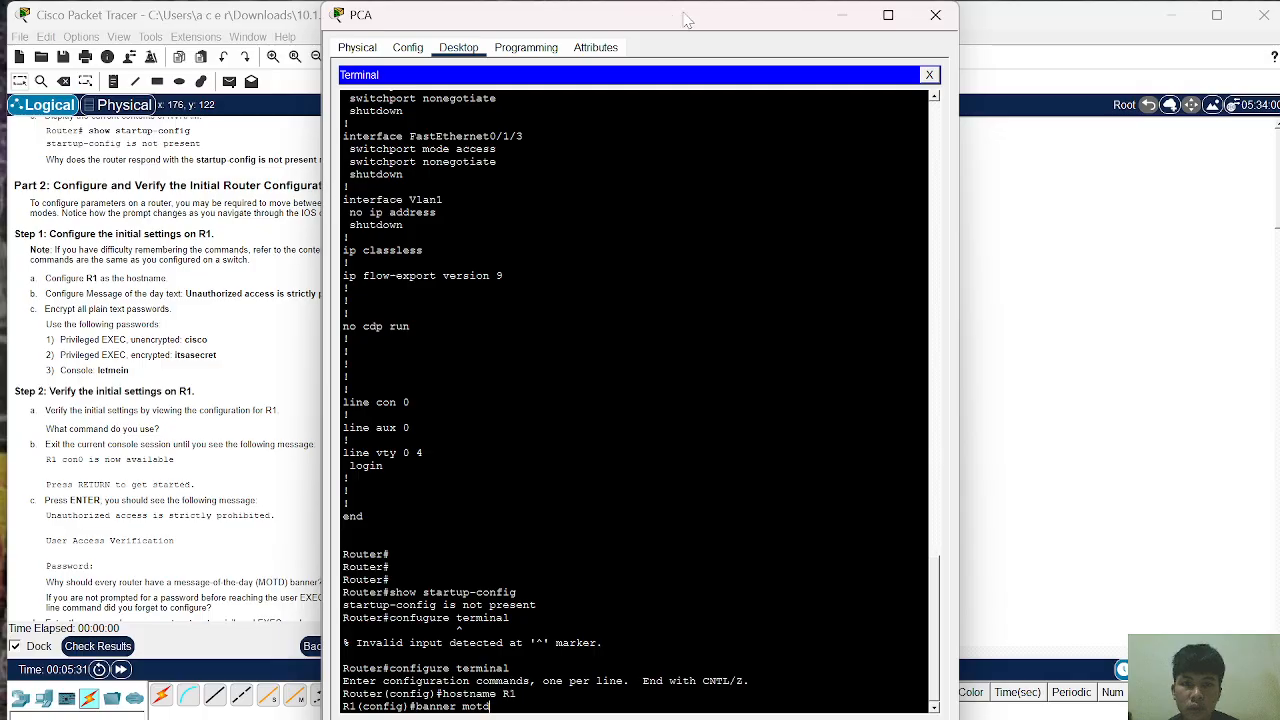
left_click_drag(671, 11, 884, 21)
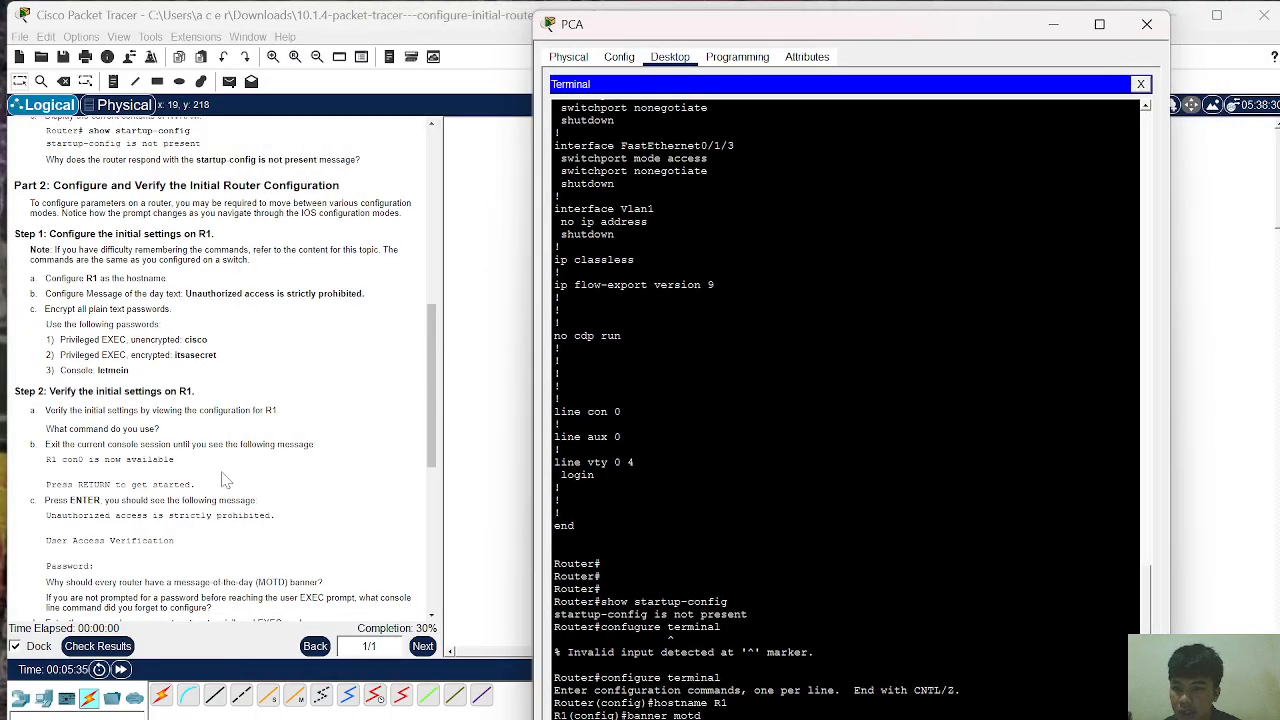
scroll(225, 481, "down", 1)
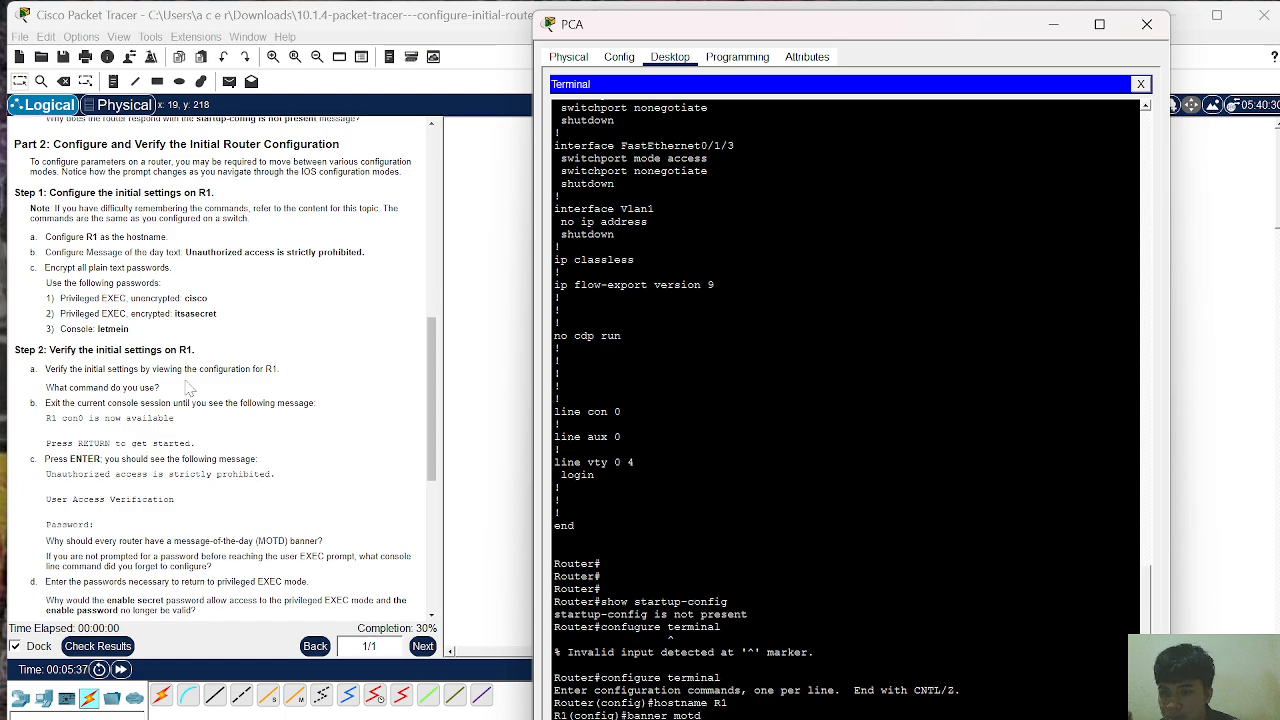
scroll(188, 388, "down", 4)
scroll(188, 388, "up", 5)
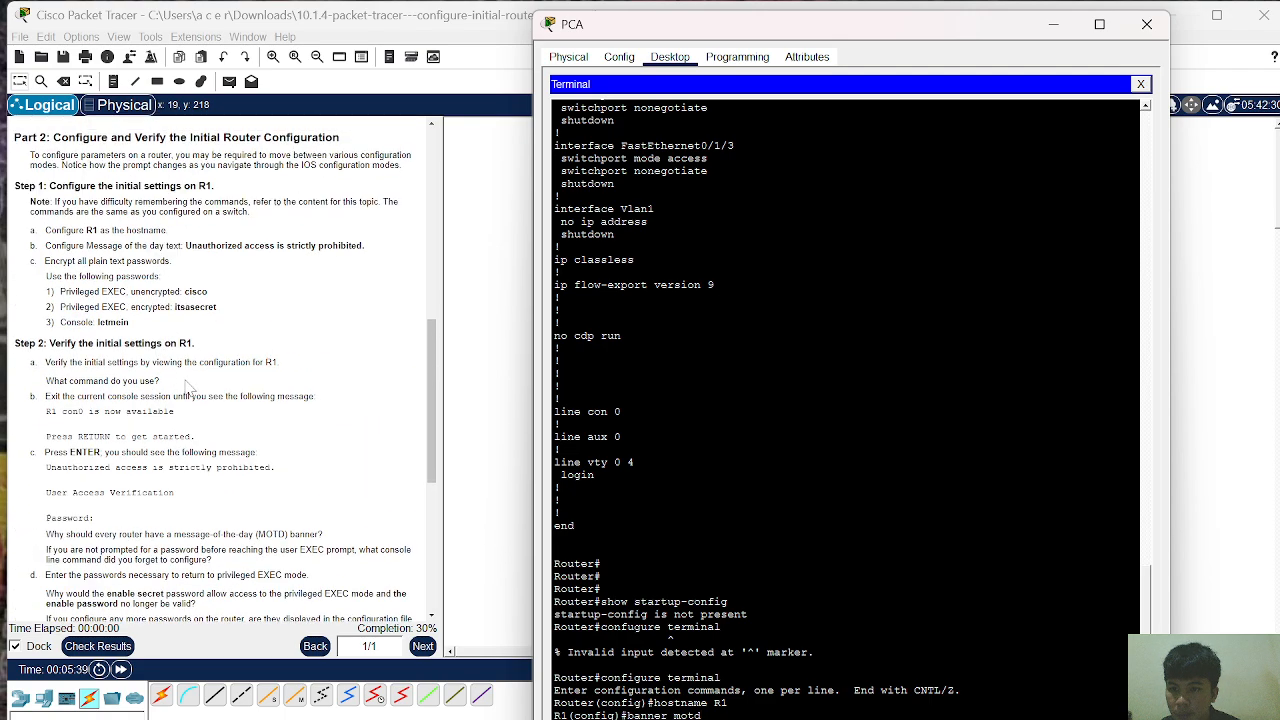
scroll(186, 388, "up", 1)
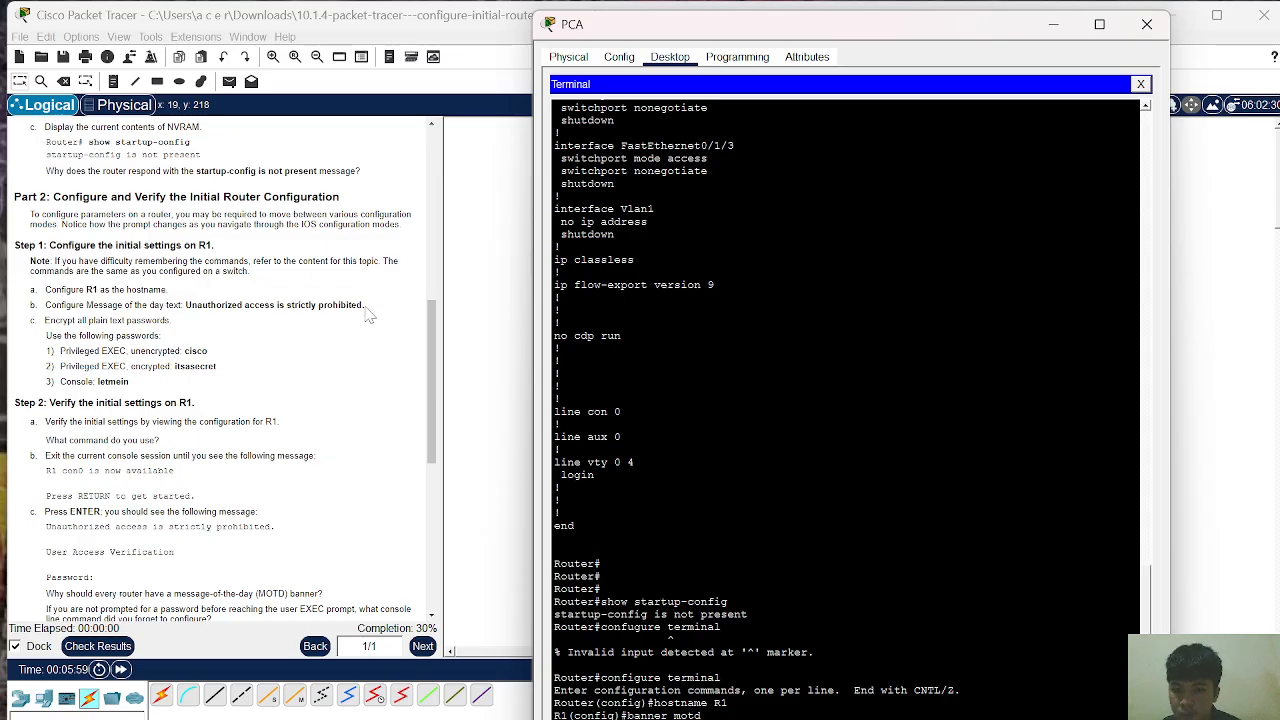
left_click_drag(365, 305, 185, 305)
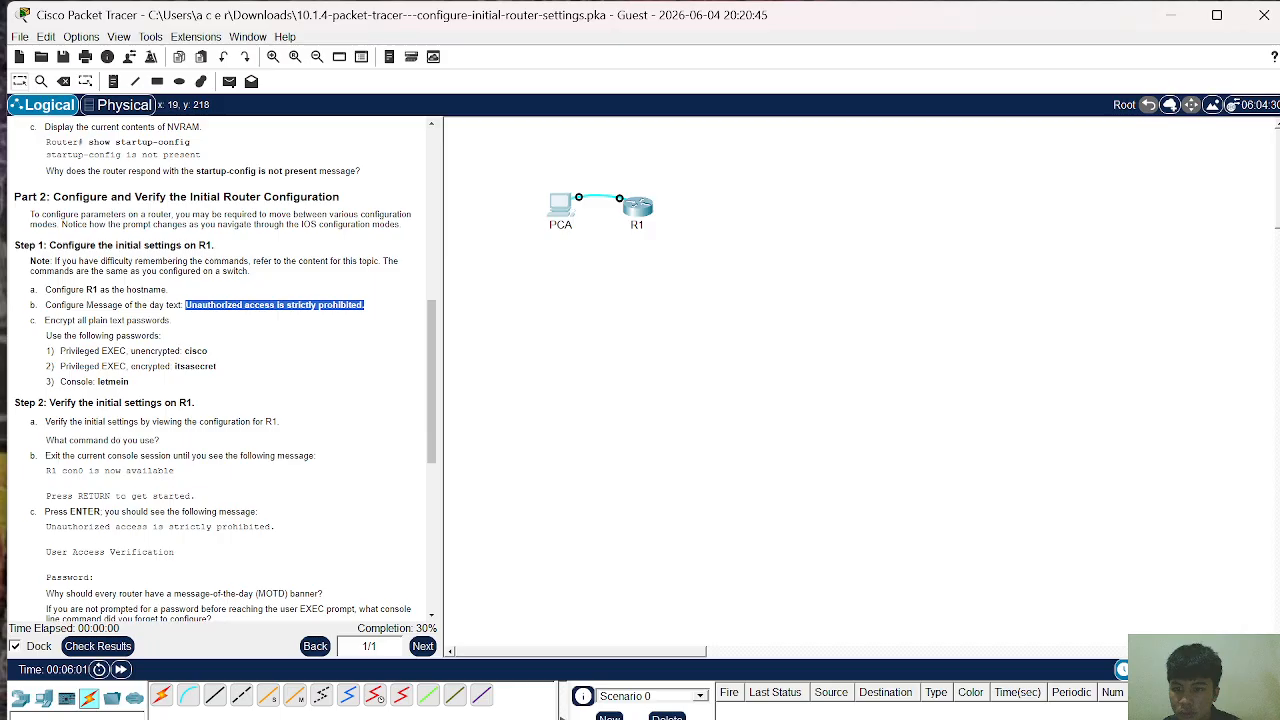
Step: Try copying the MOTD sentence with Ctrl+C and dismiss the copy-locked warning
key("ctrl+c")
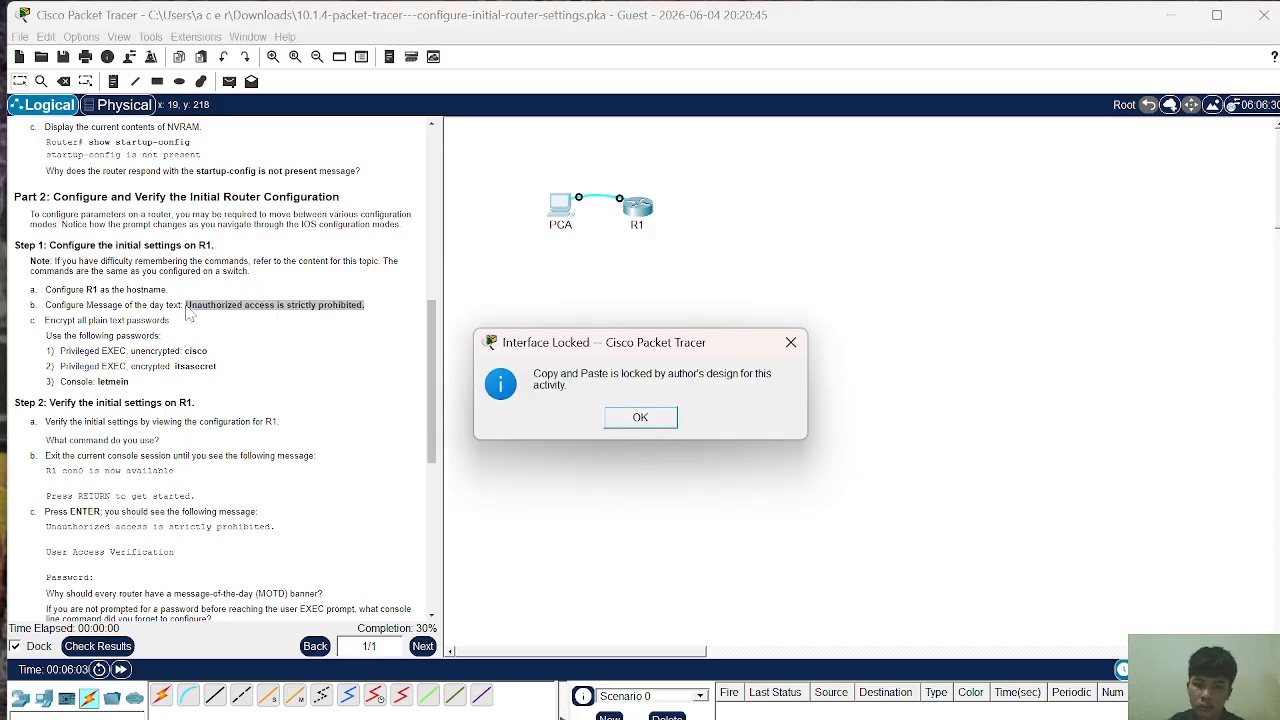
left_click(241, 313)
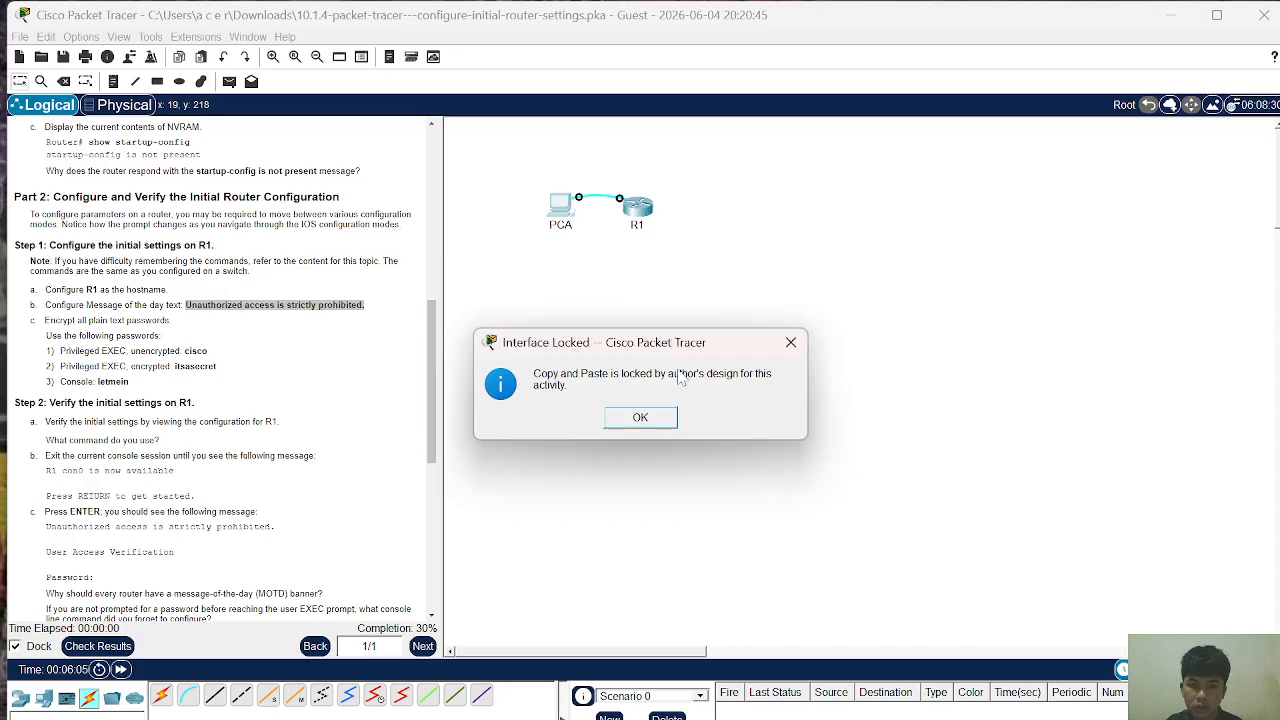
left_click(783, 360)
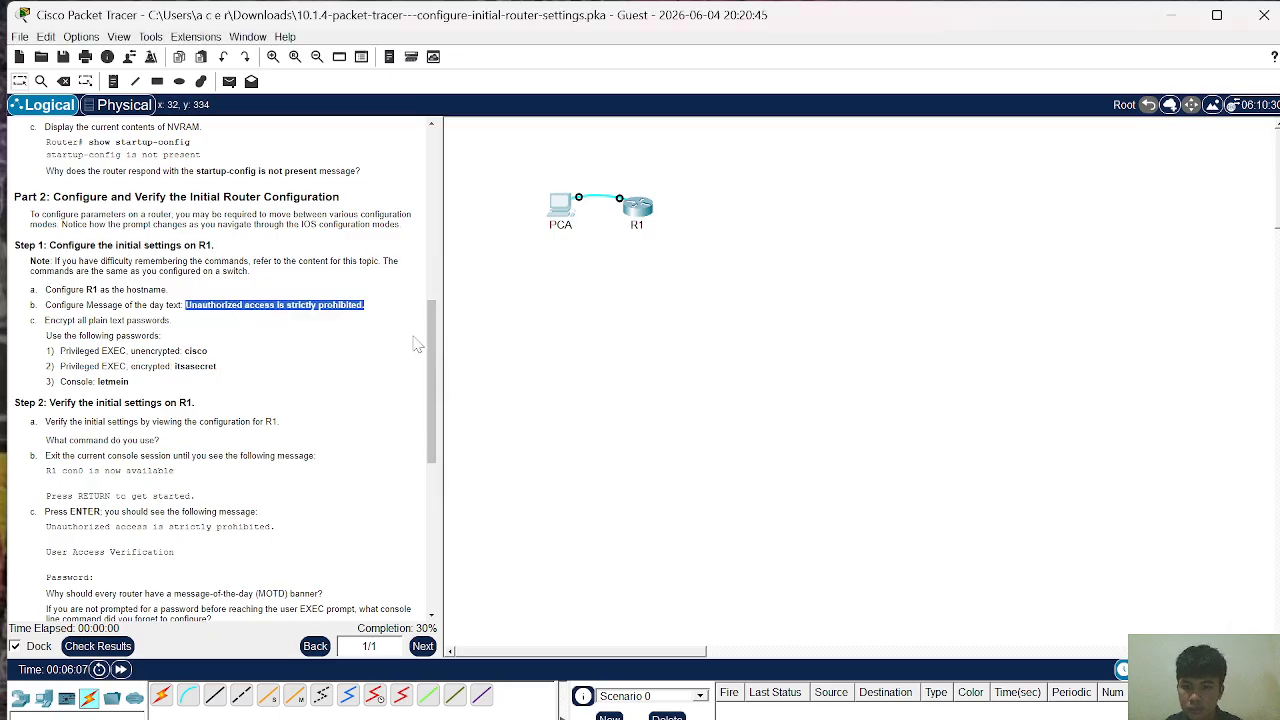
right_click(384, 320)
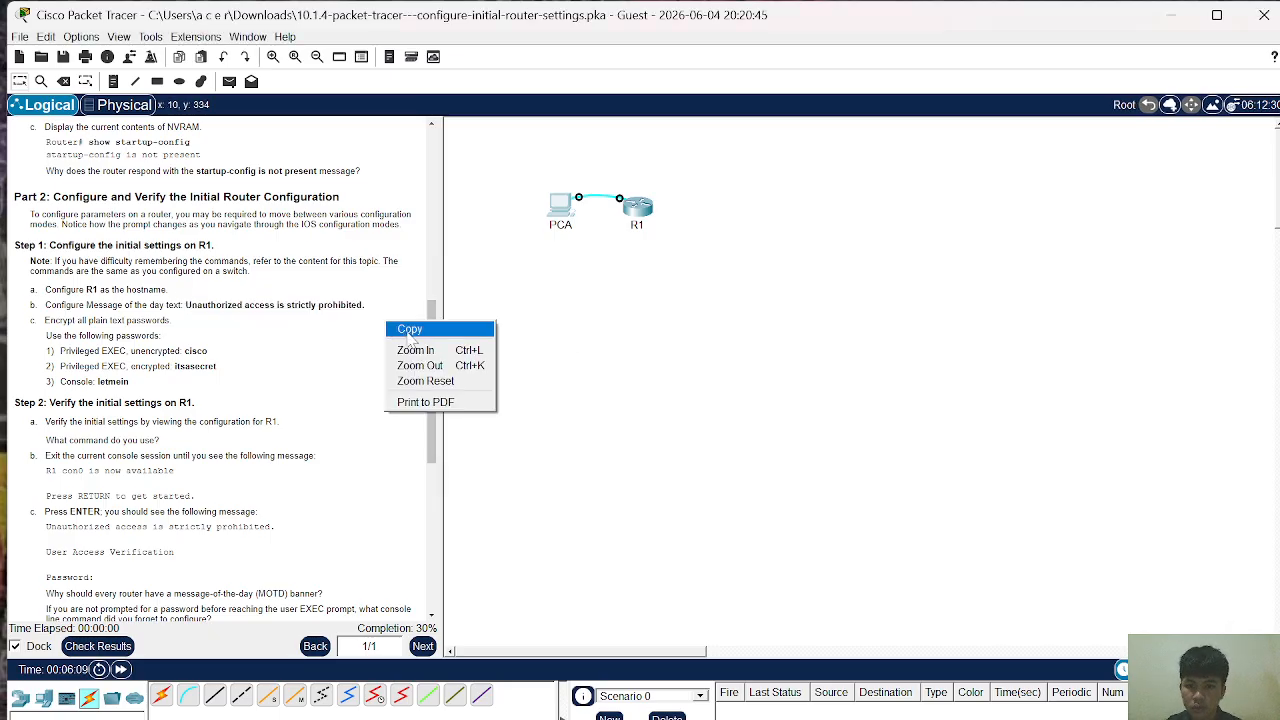
left_click(359, 316)
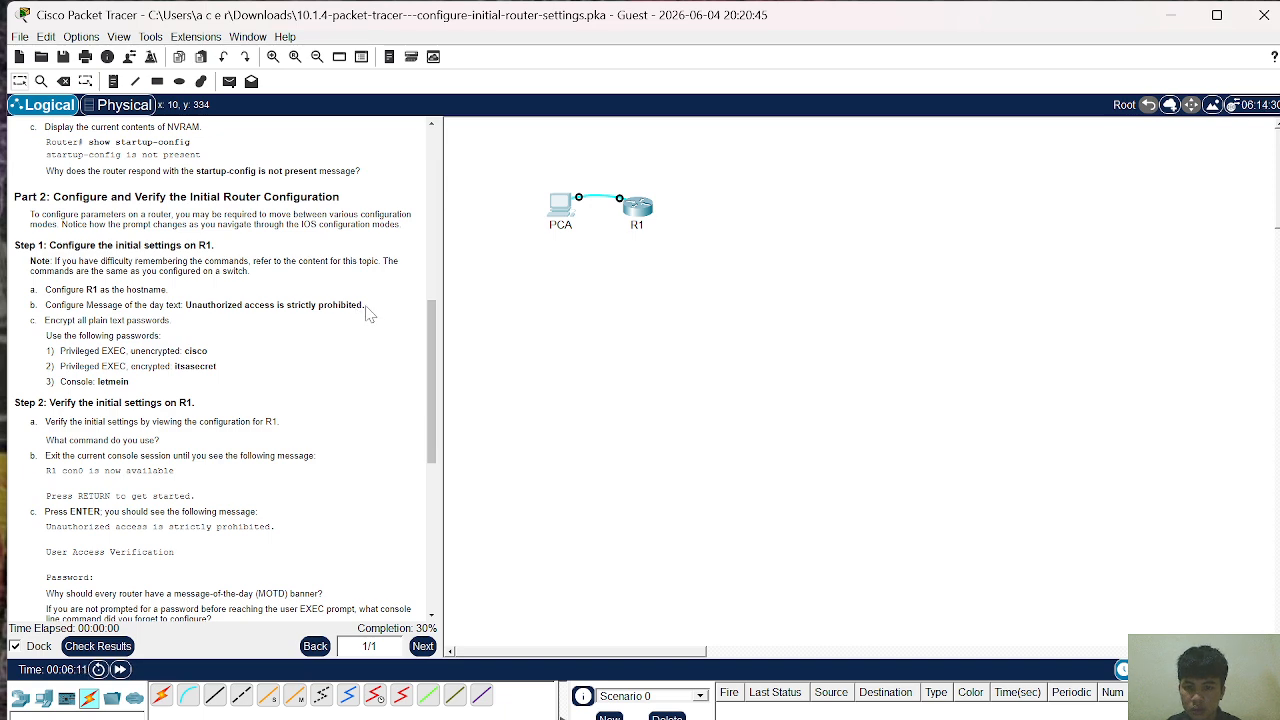
Step: Reselect the MOTD sentence, copy it via the right-click menu, and bring back PCA's terminal
left_click_drag(365, 305, 184, 305)
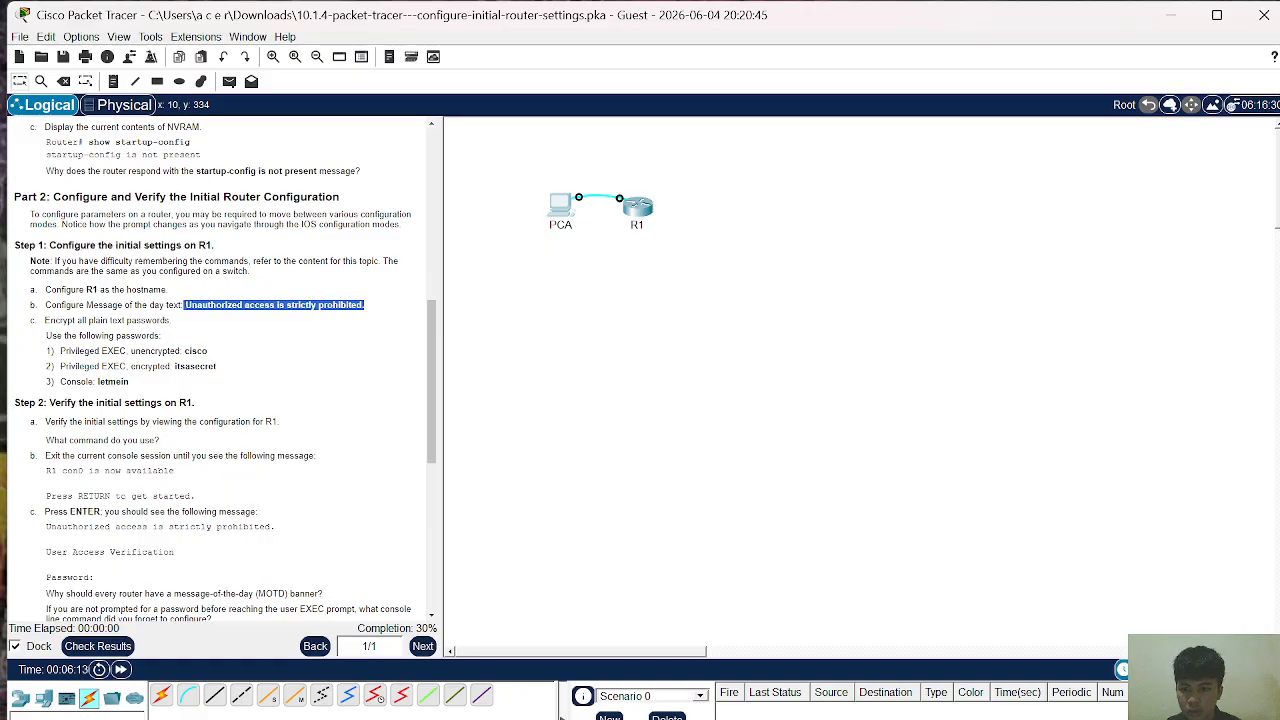
right_click(184, 304)
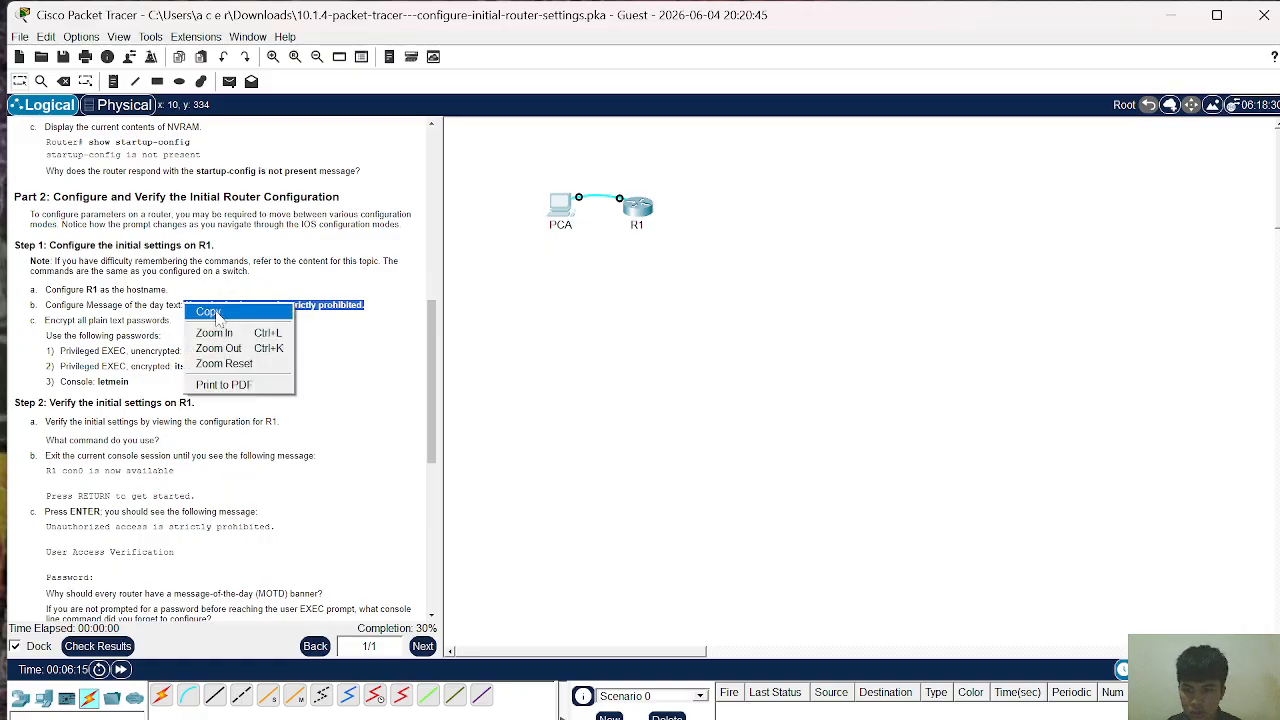
left_click(200, 310)
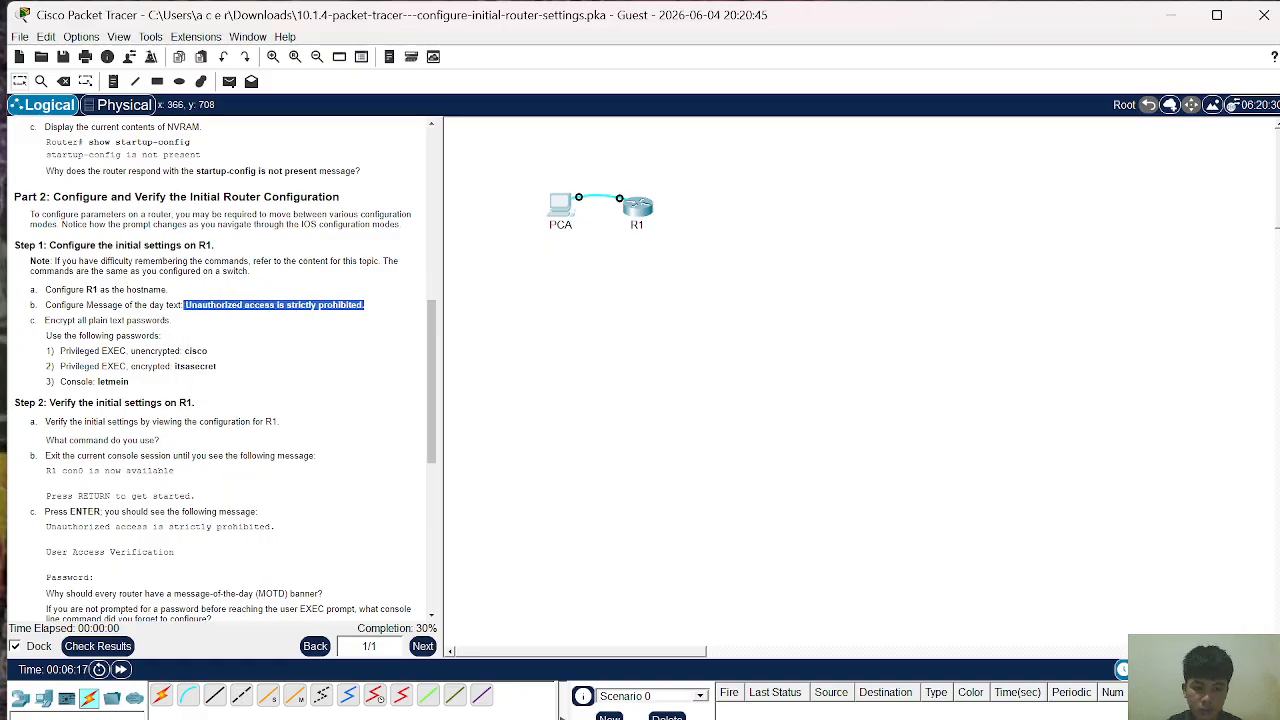
mouse_move(906, 719)
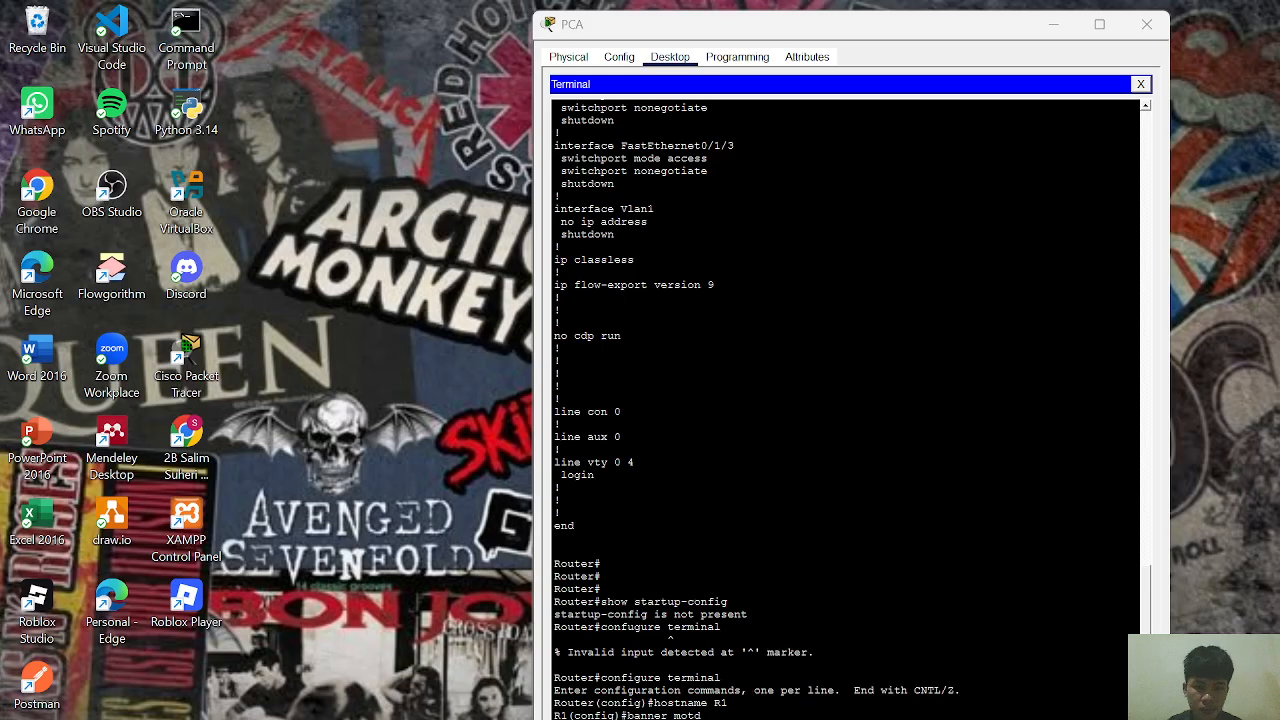
left_click(1005, 672)
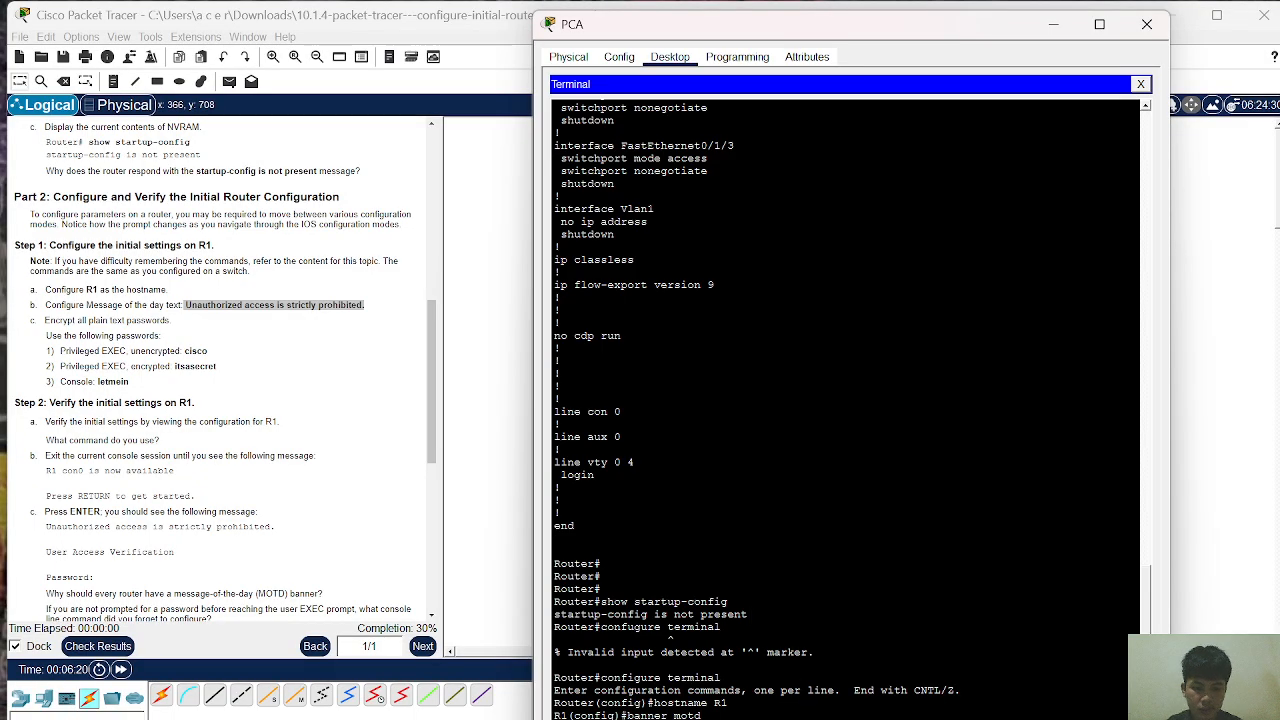
Step: Set R1's MOTD banner to "Unauthorized access is strictly prohibited." by pasting the copied message
type("\"")
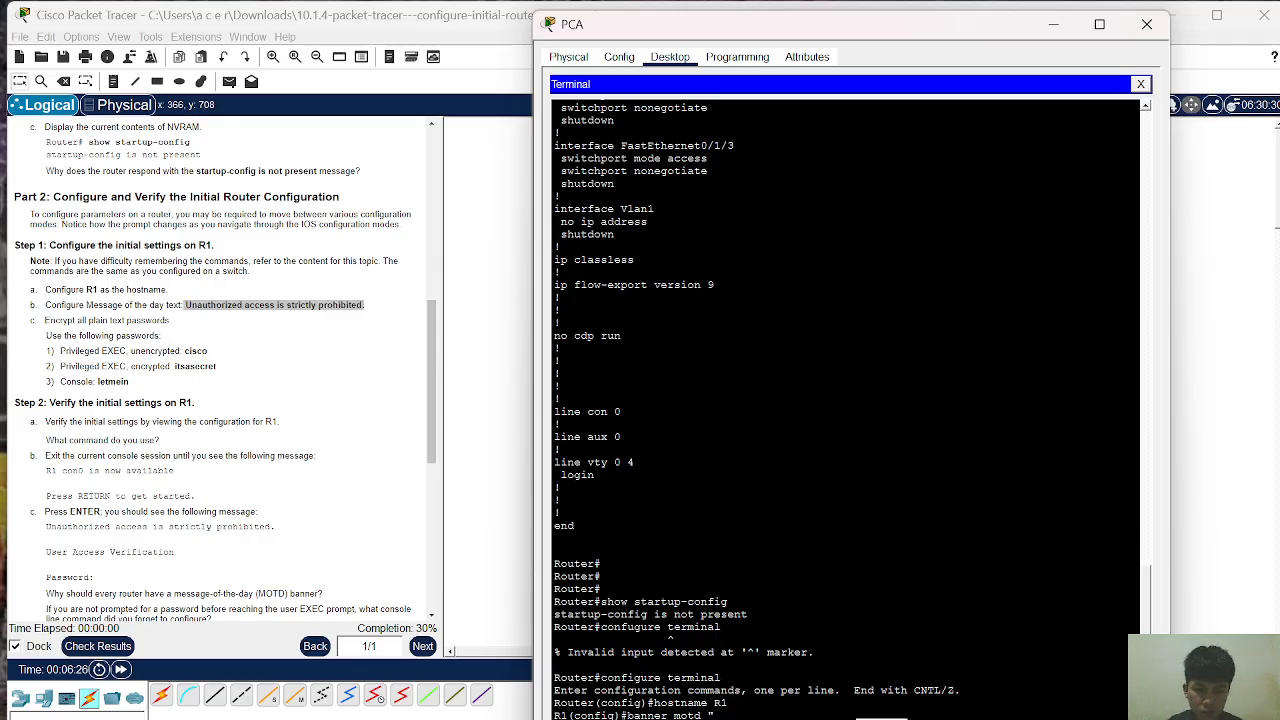
key("ctrl+v")
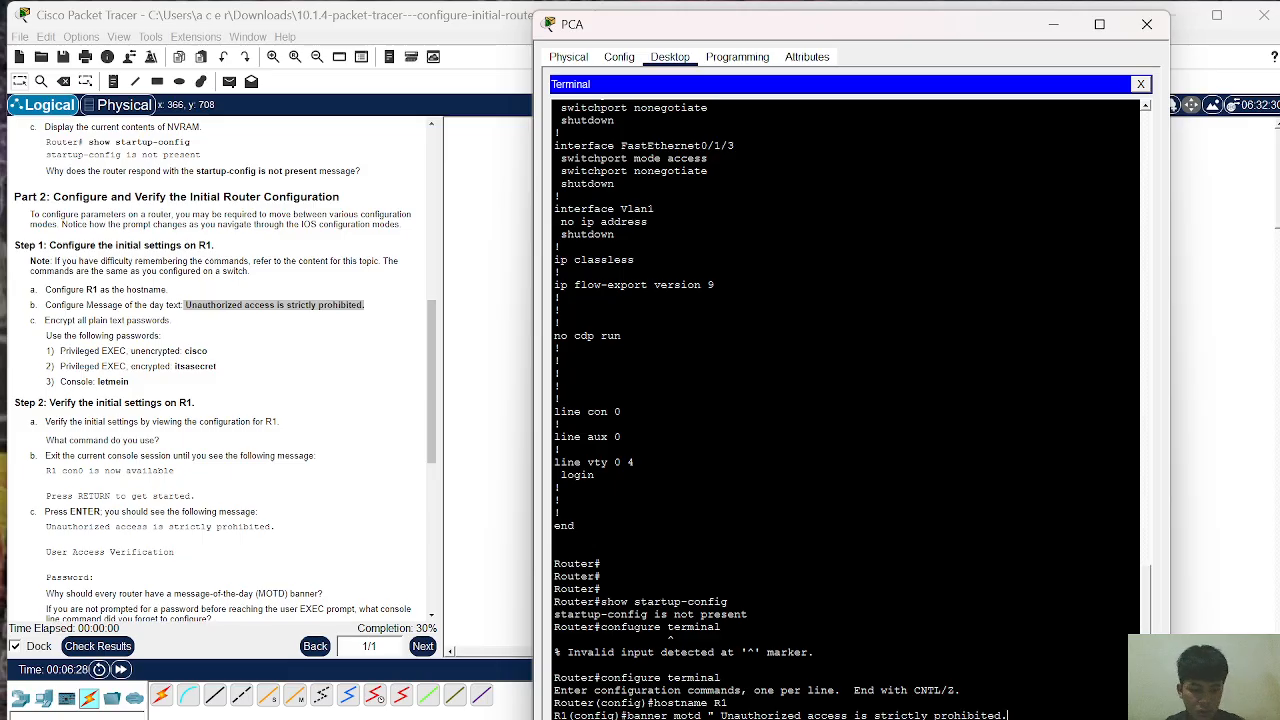
key("Return")
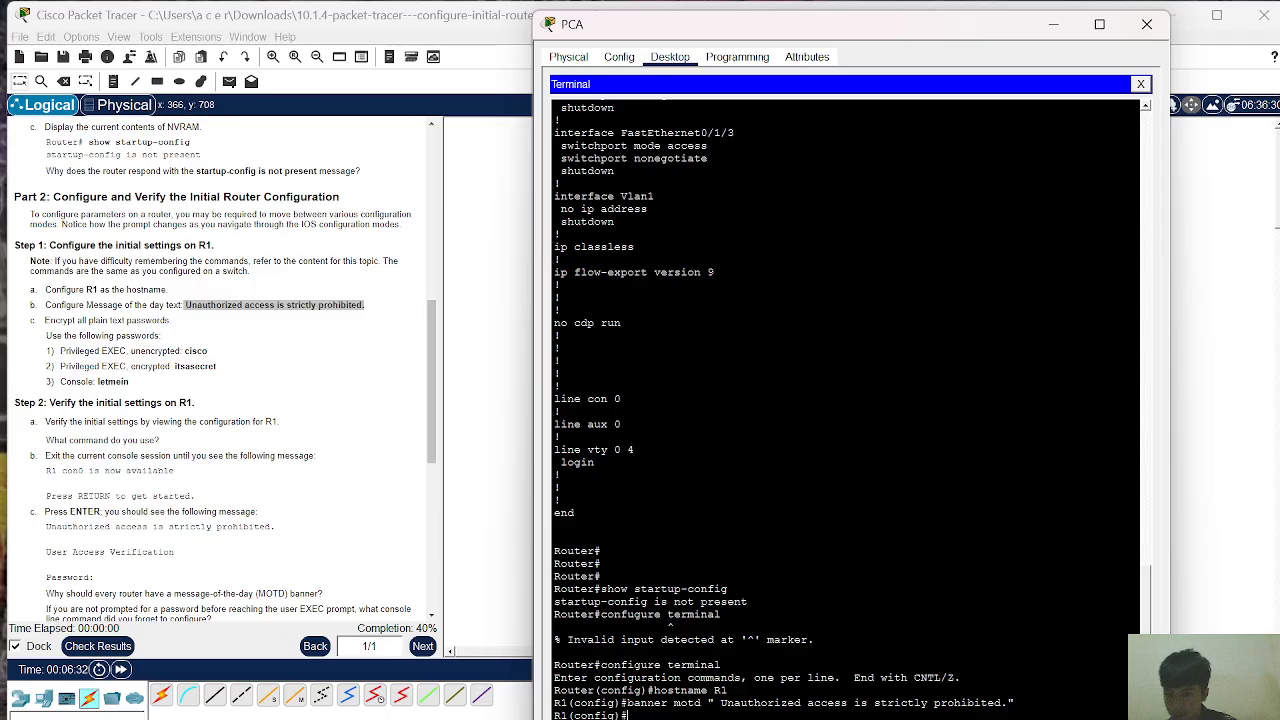
Step: Scroll the instructions to Part 3 on saving the configuration, then bring PCA's terminal back to front
left_click(205, 455)
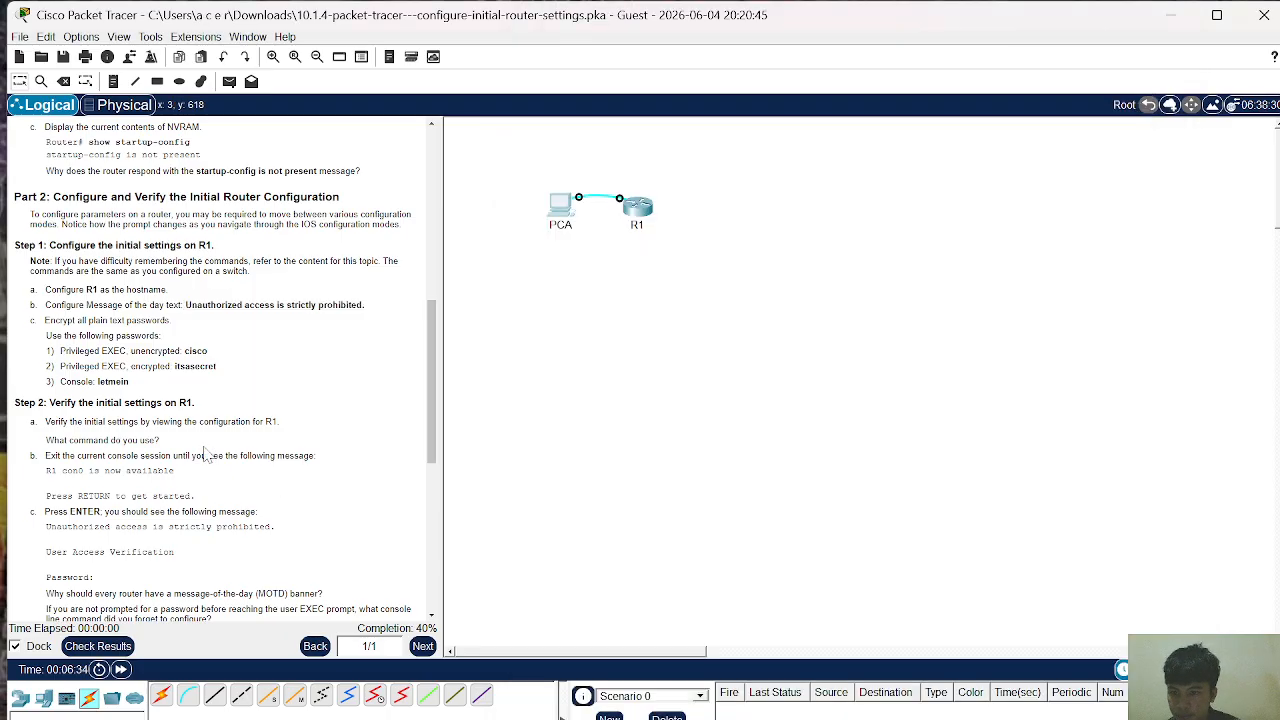
scroll(205, 455, "down", 4)
scroll(205, 455, "down", 3)
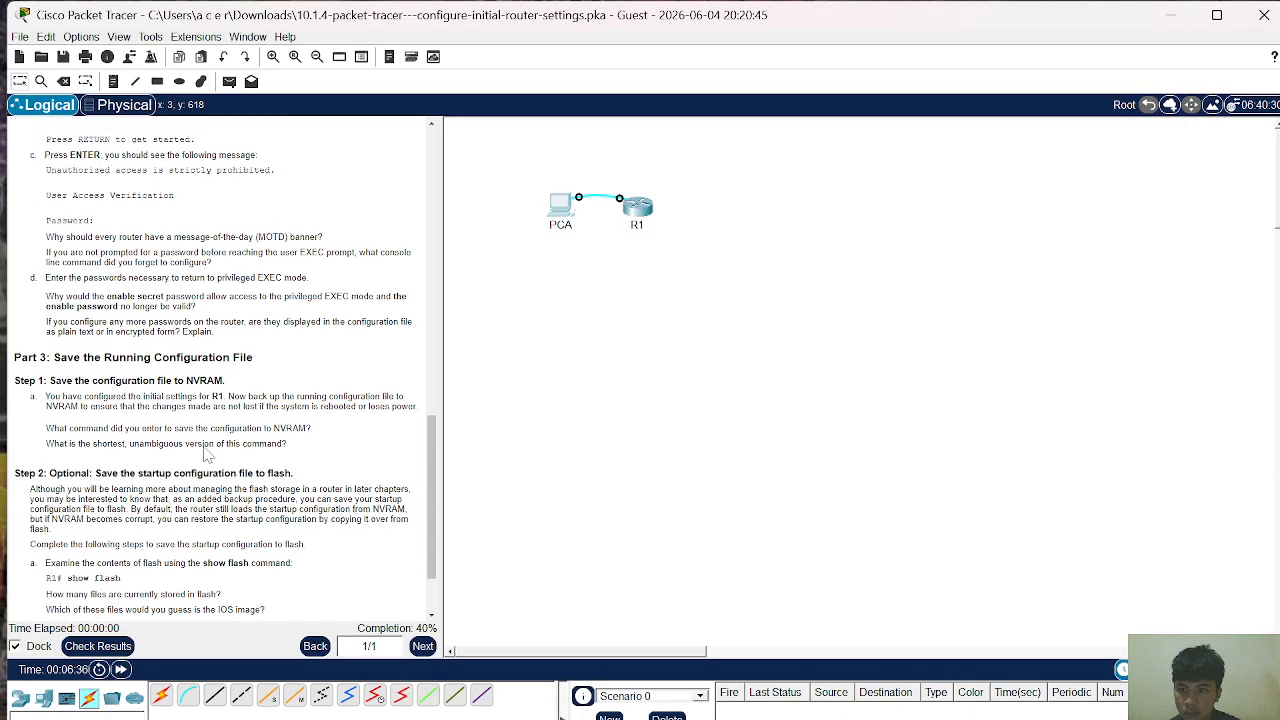
mouse_move(905, 715)
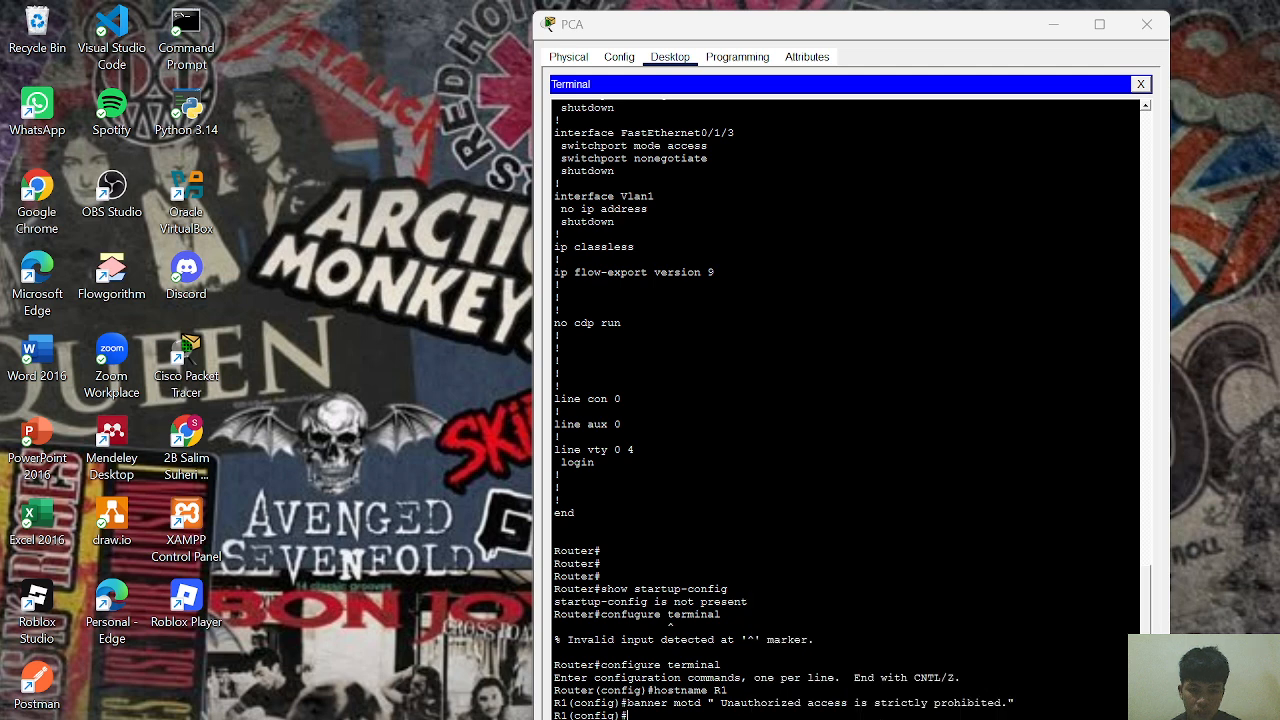
left_click(993, 683)
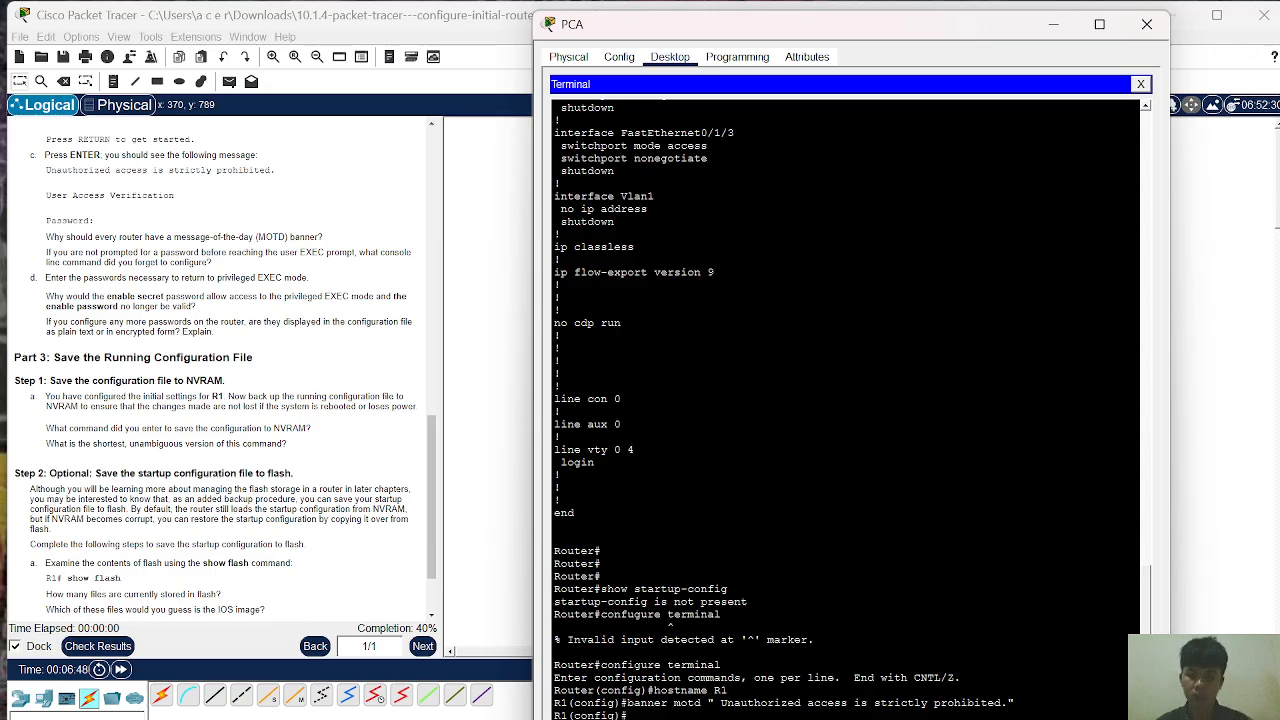
Step: Give R1 a plain enable password and an encrypted enable secret, each with its required password
type("enable ")
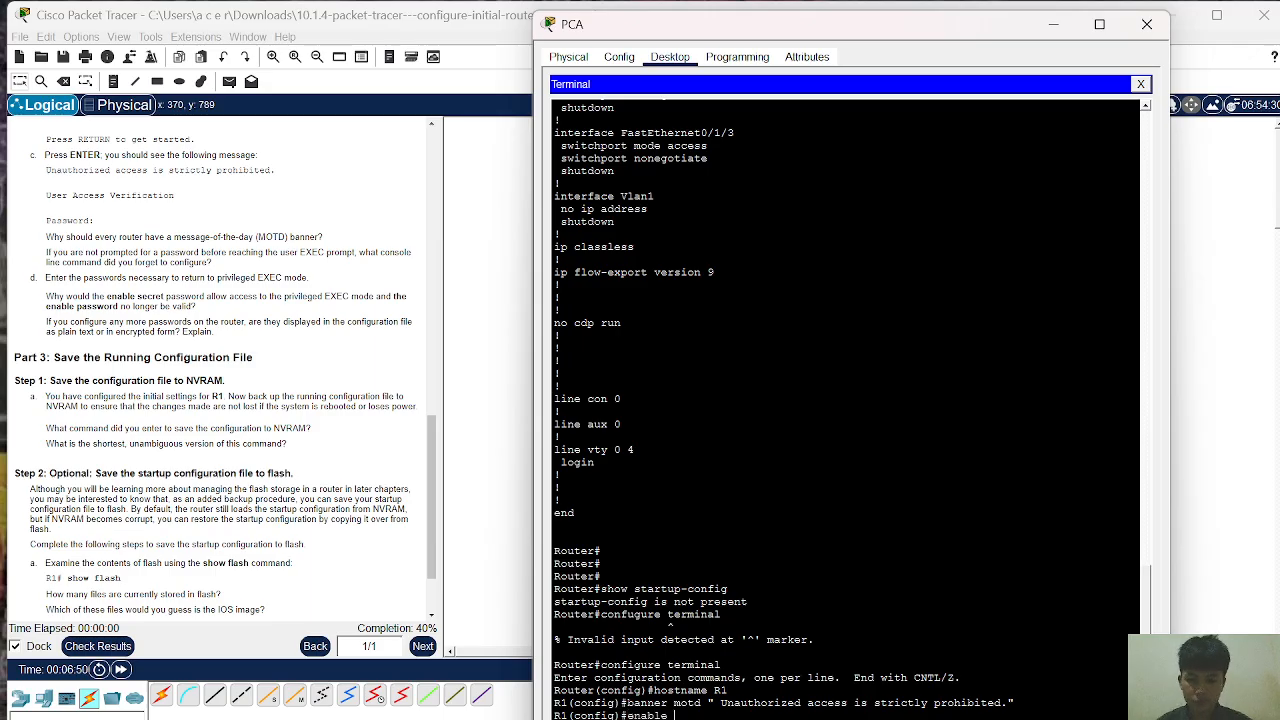
type("pas")
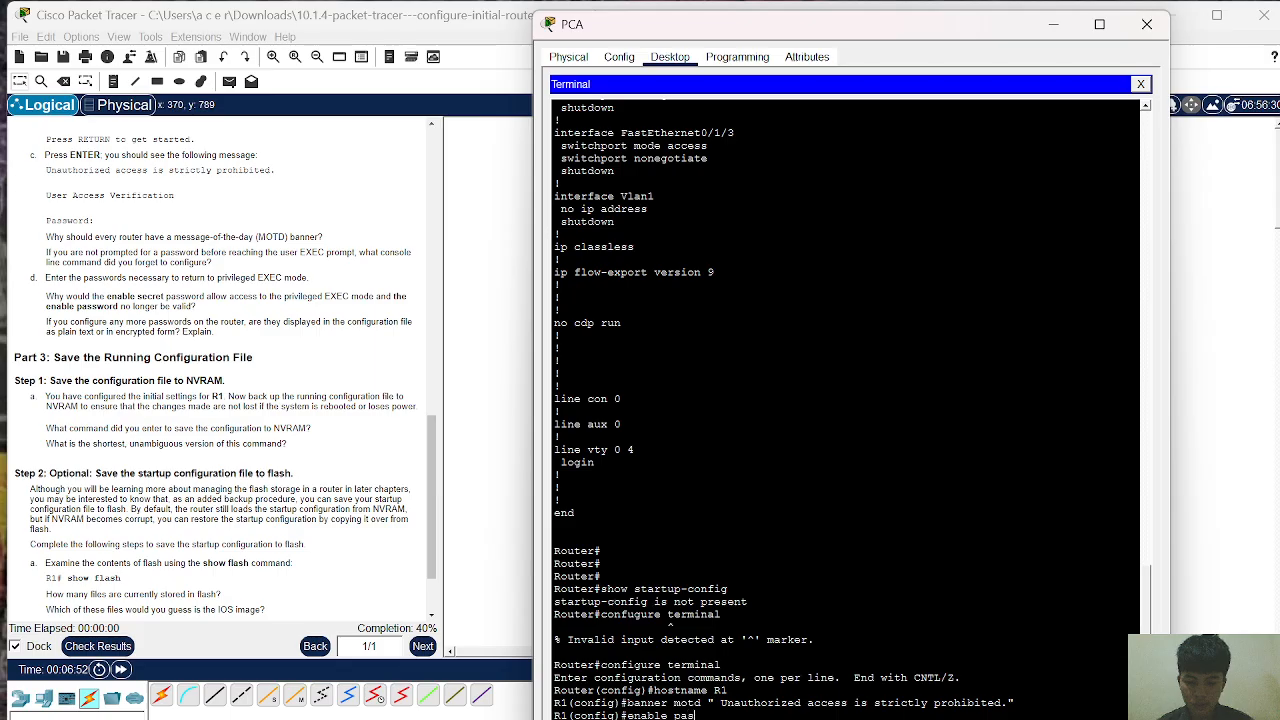
type("swor")
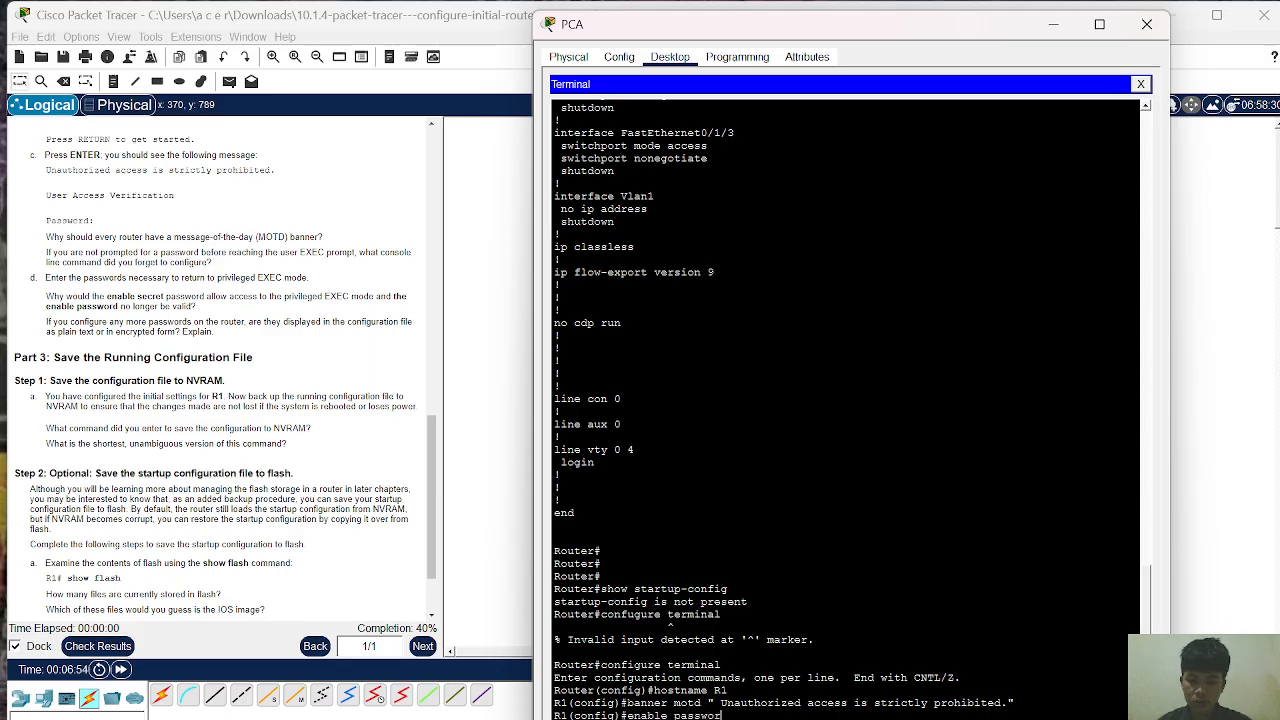
type("d")
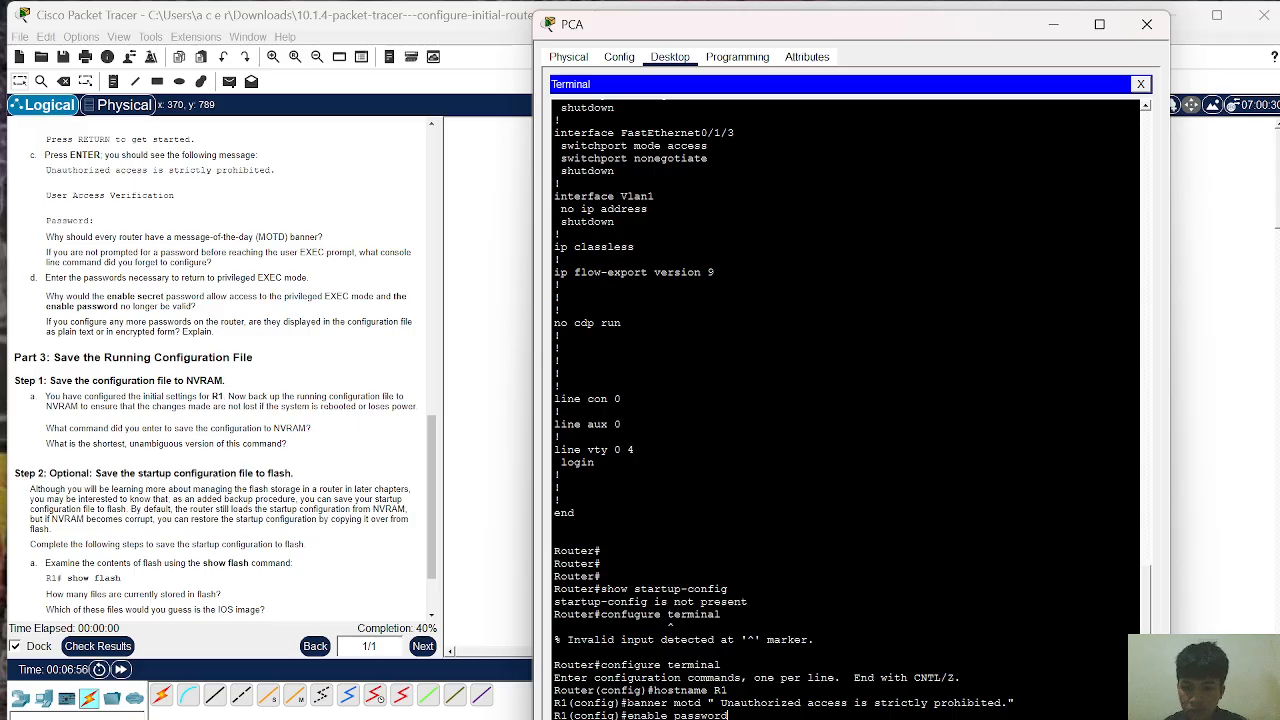
type(" cisco")
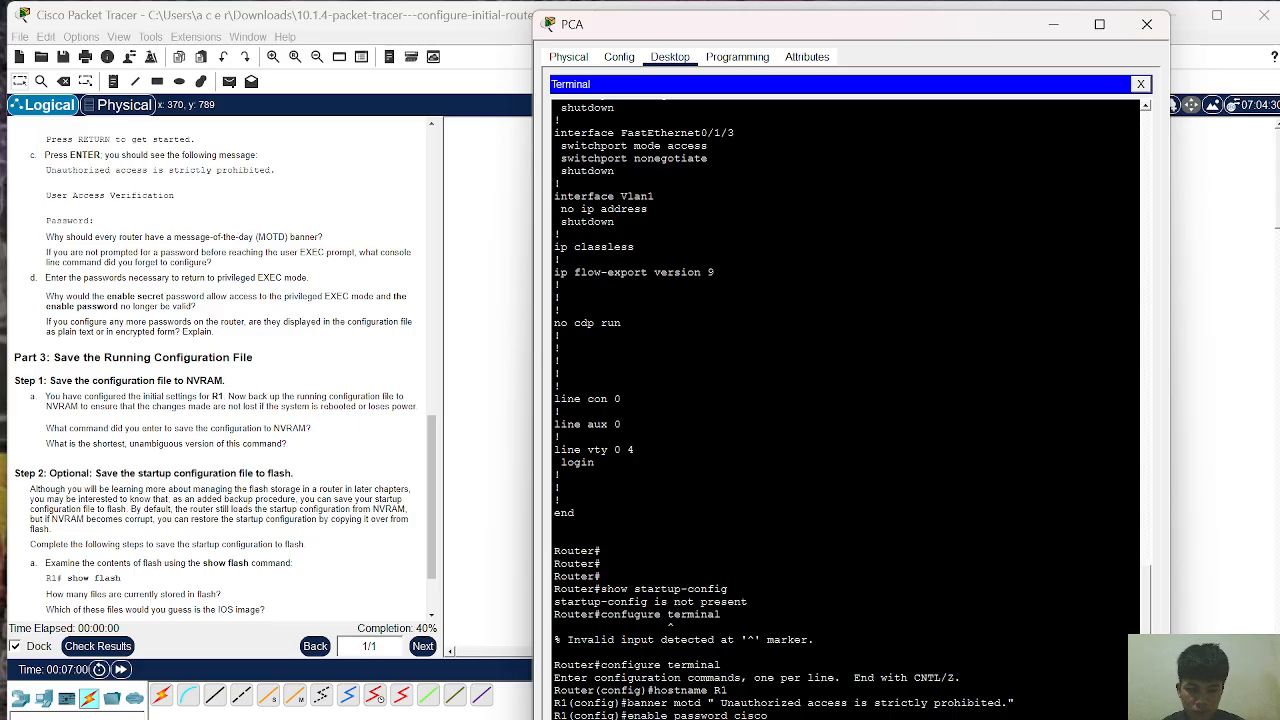
key("Return")
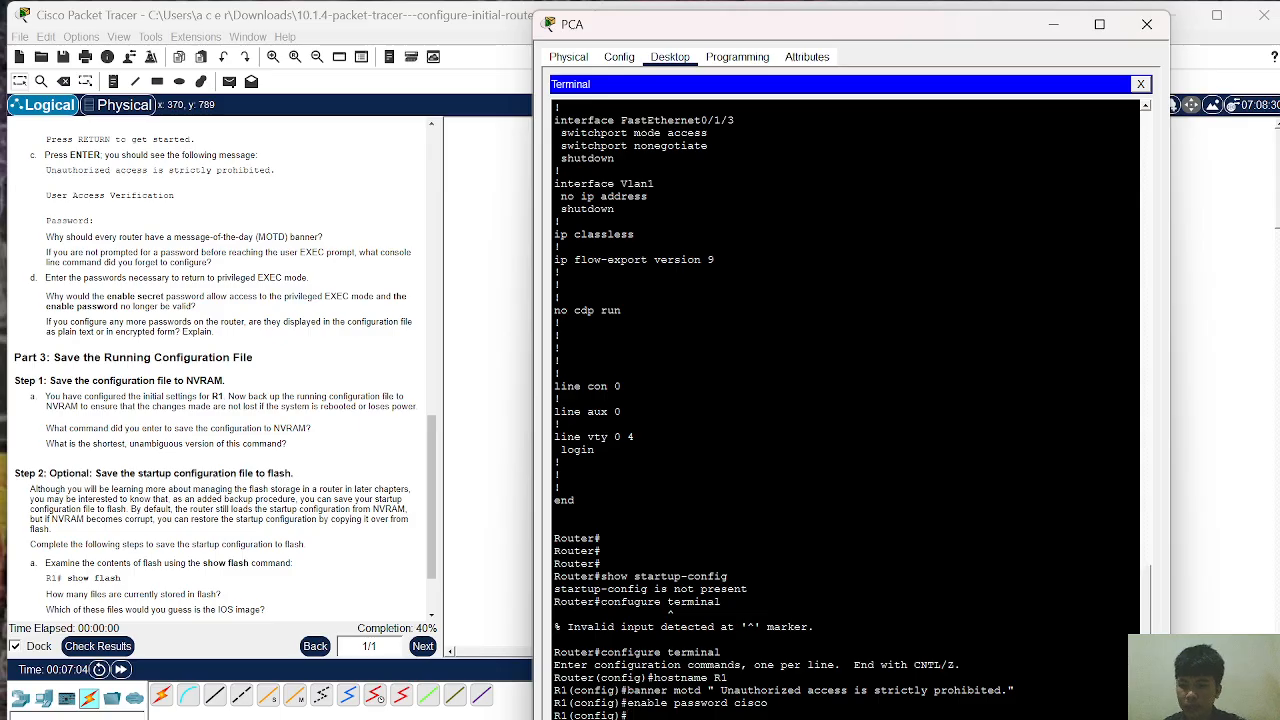
type("enable")
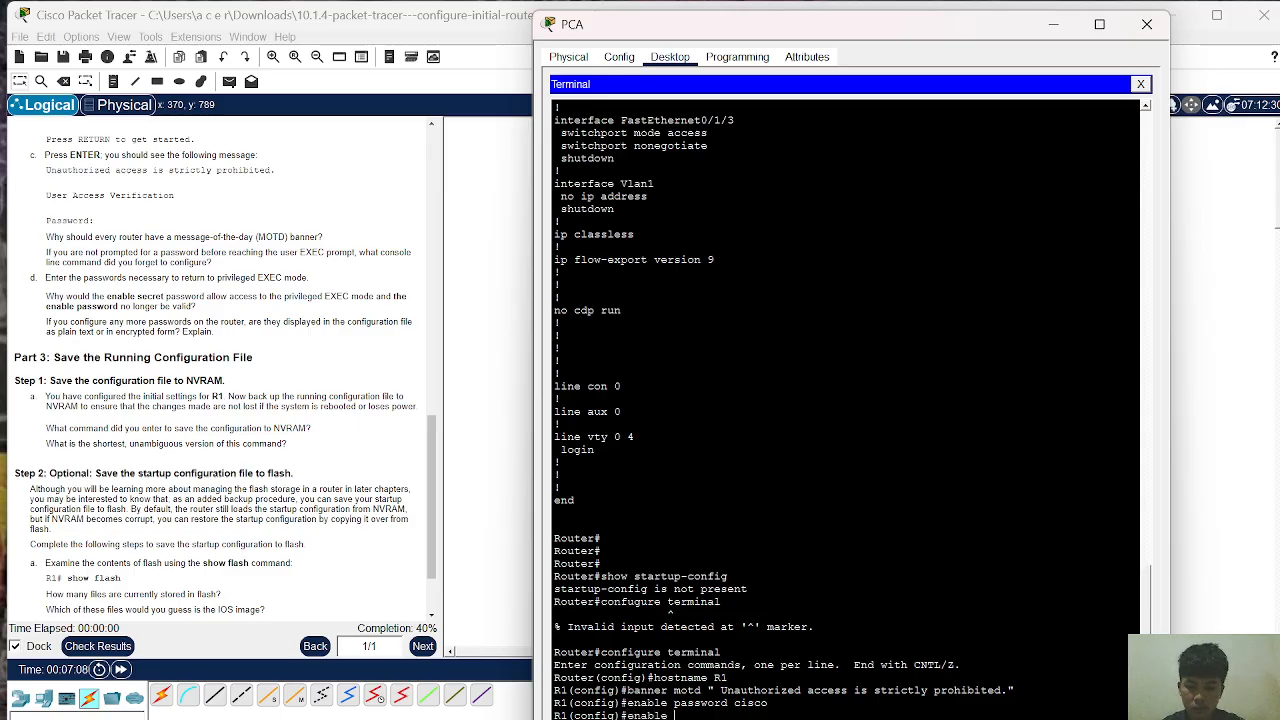
type(" secret")
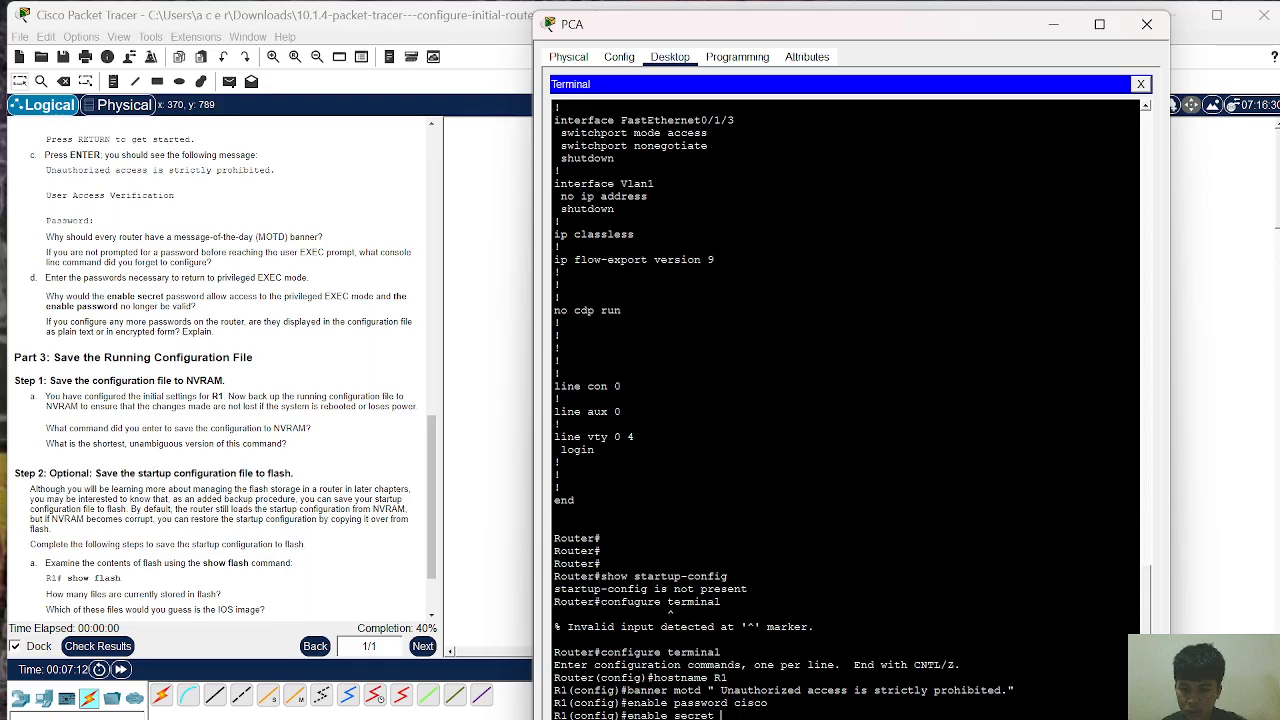
type(" it")
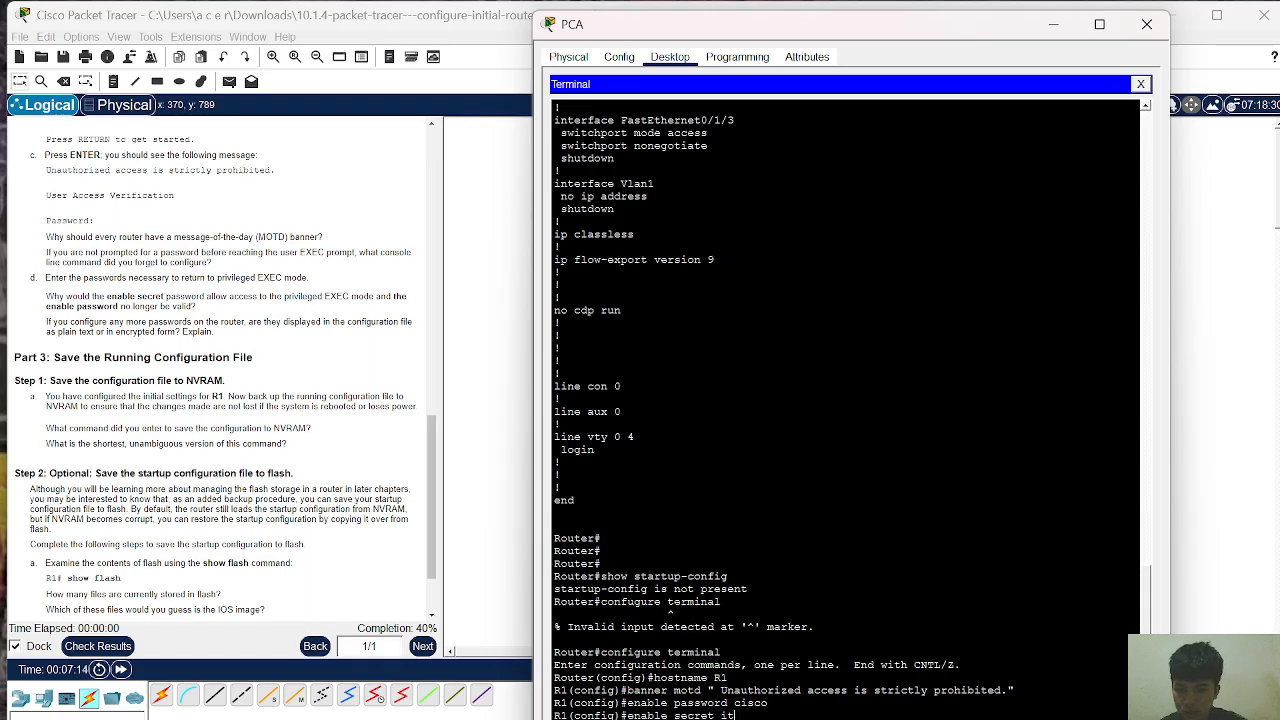
type("sa")
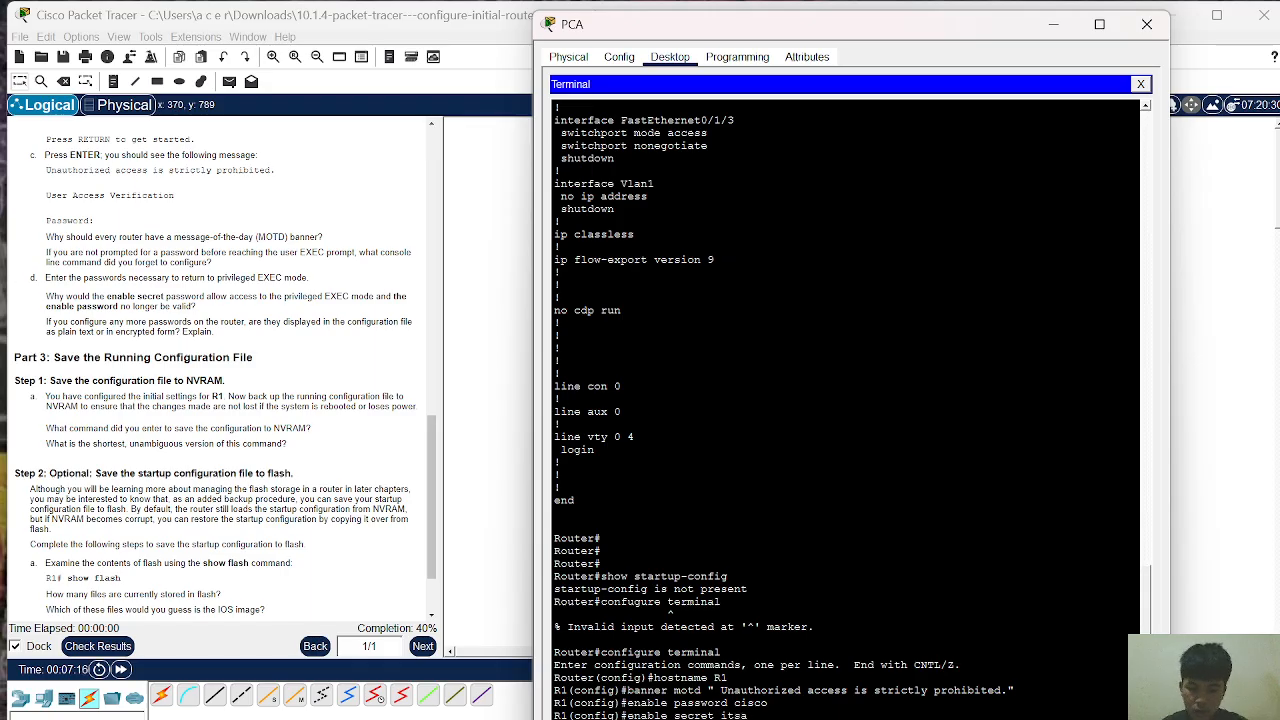
type("secret")
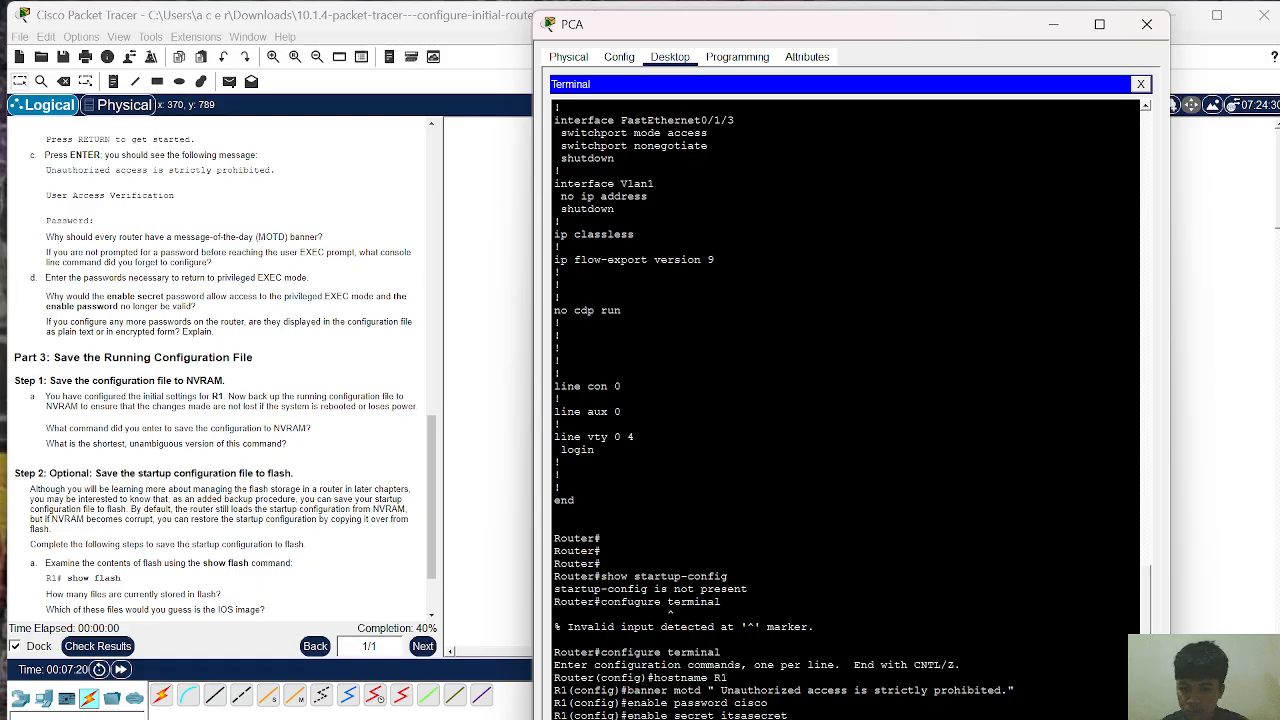
key("Return")
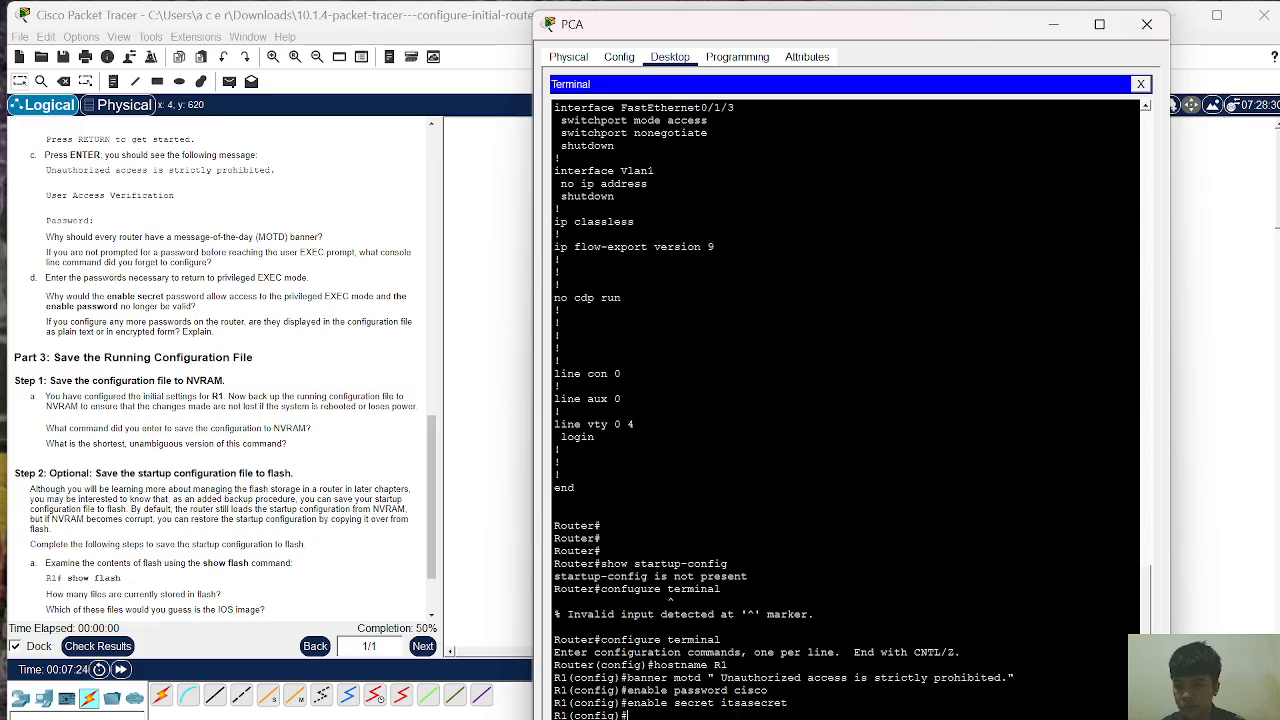
scroll(216, 370, "down", 1)
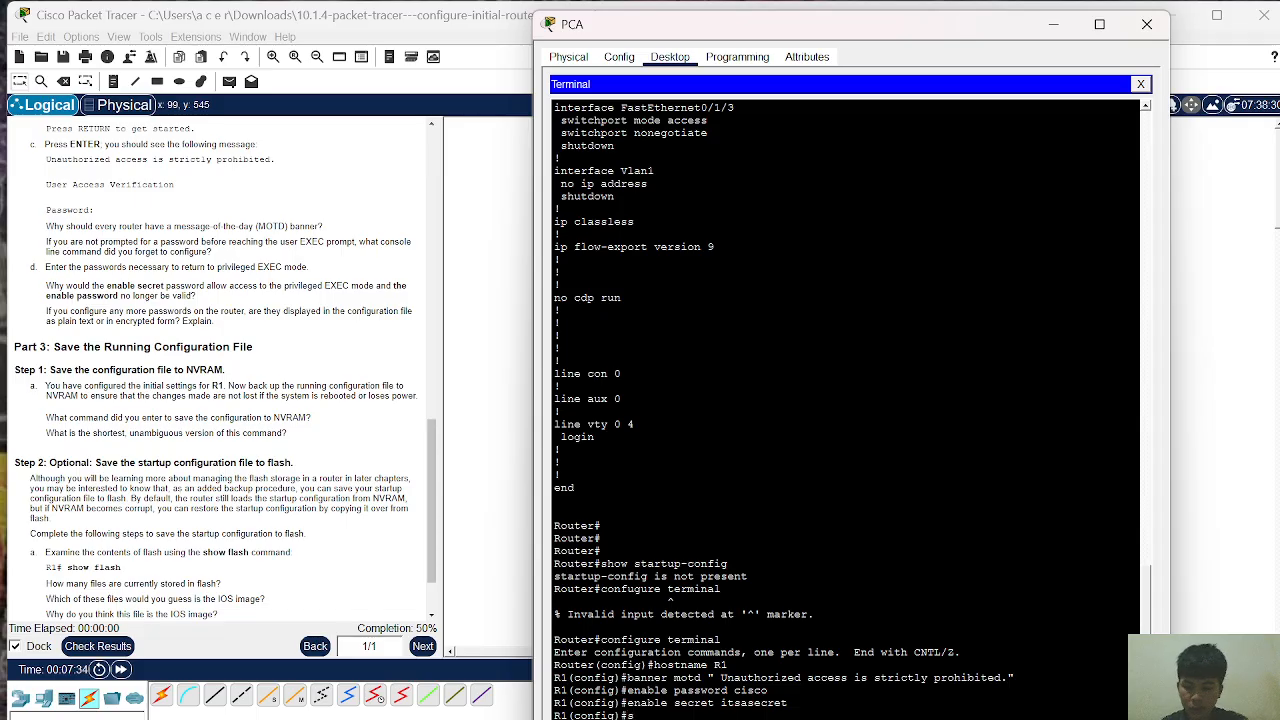
Step: Turn on service password-encryption so R1's plain-text passwords are stored encrypted
type("service")
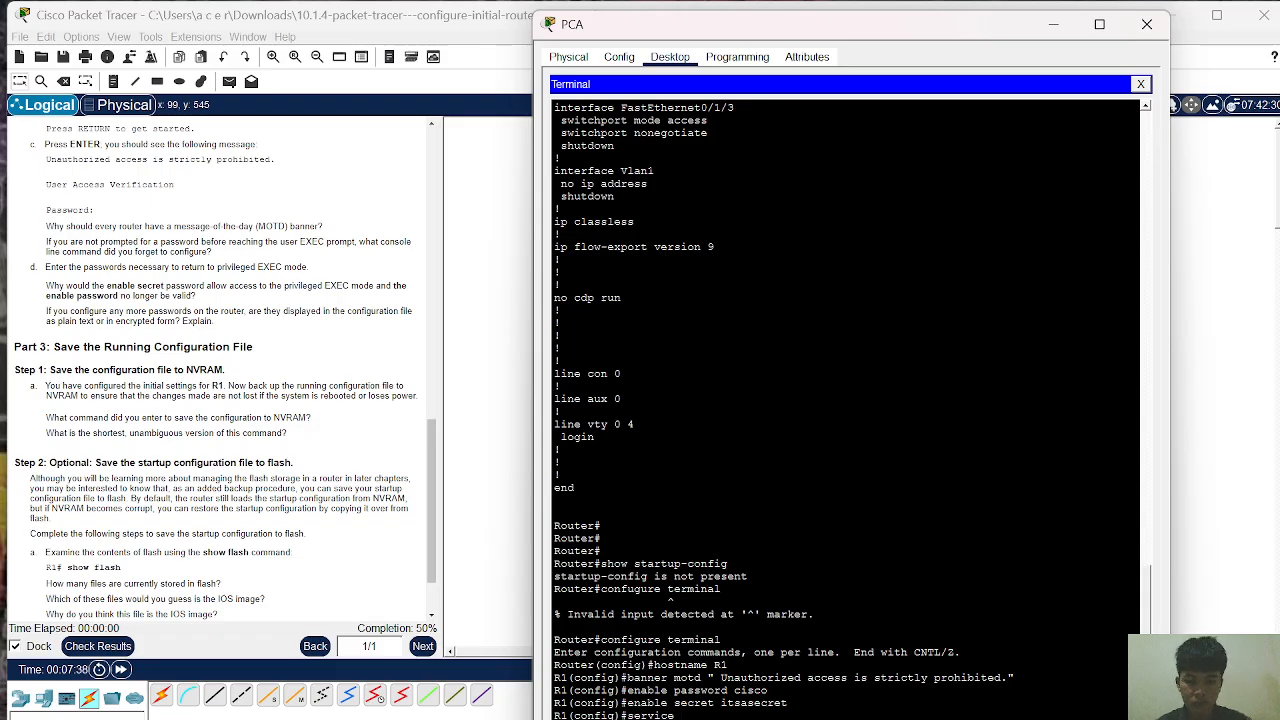
type(" passwi")
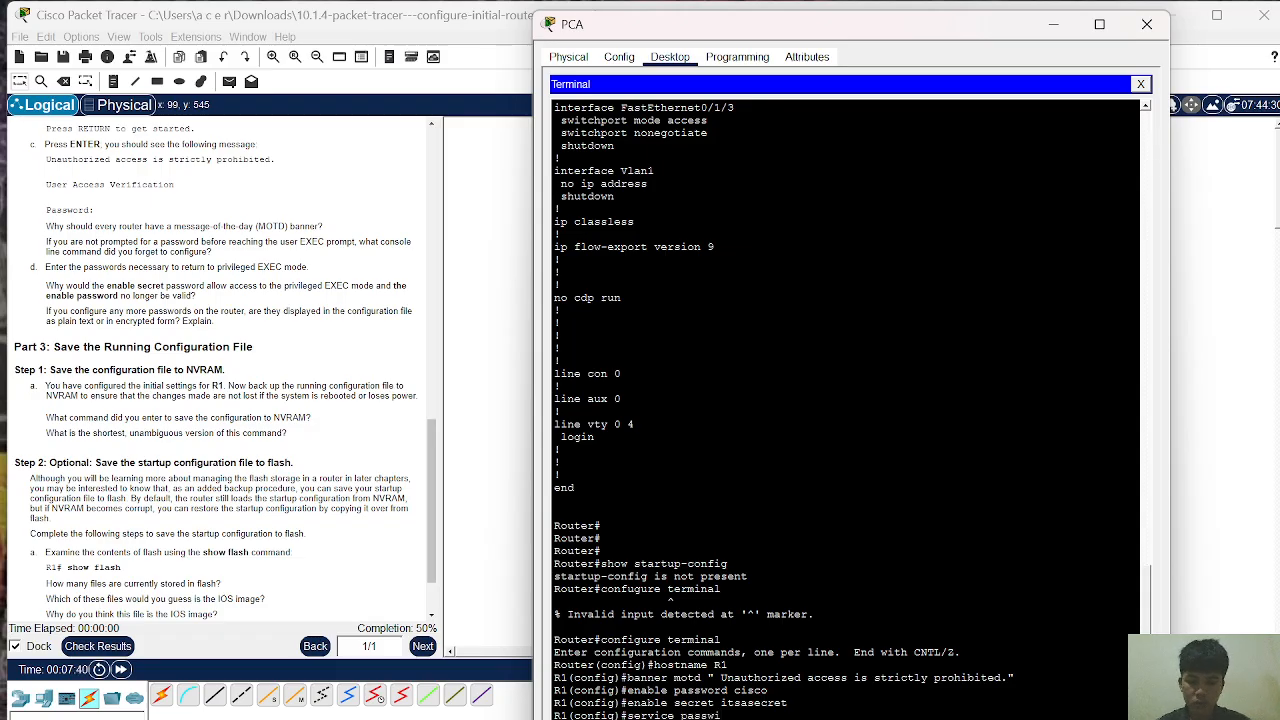
key("BackSpace")
type("ord")
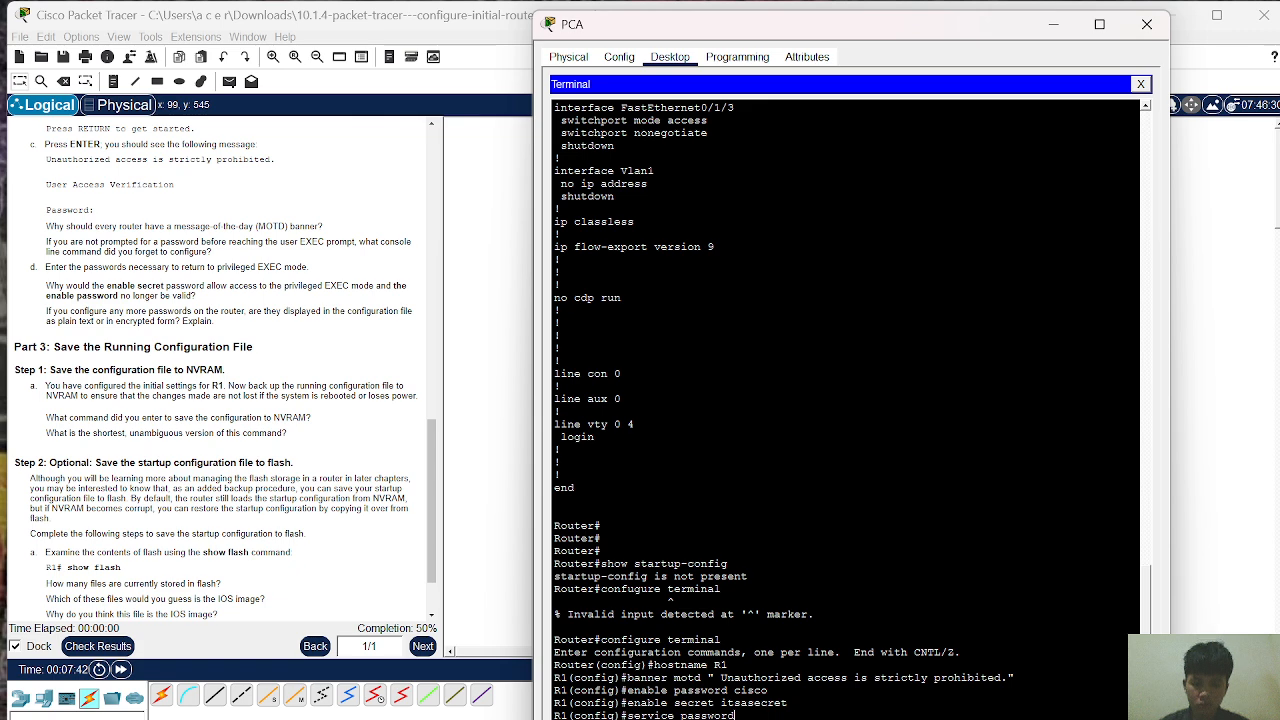
type("-")
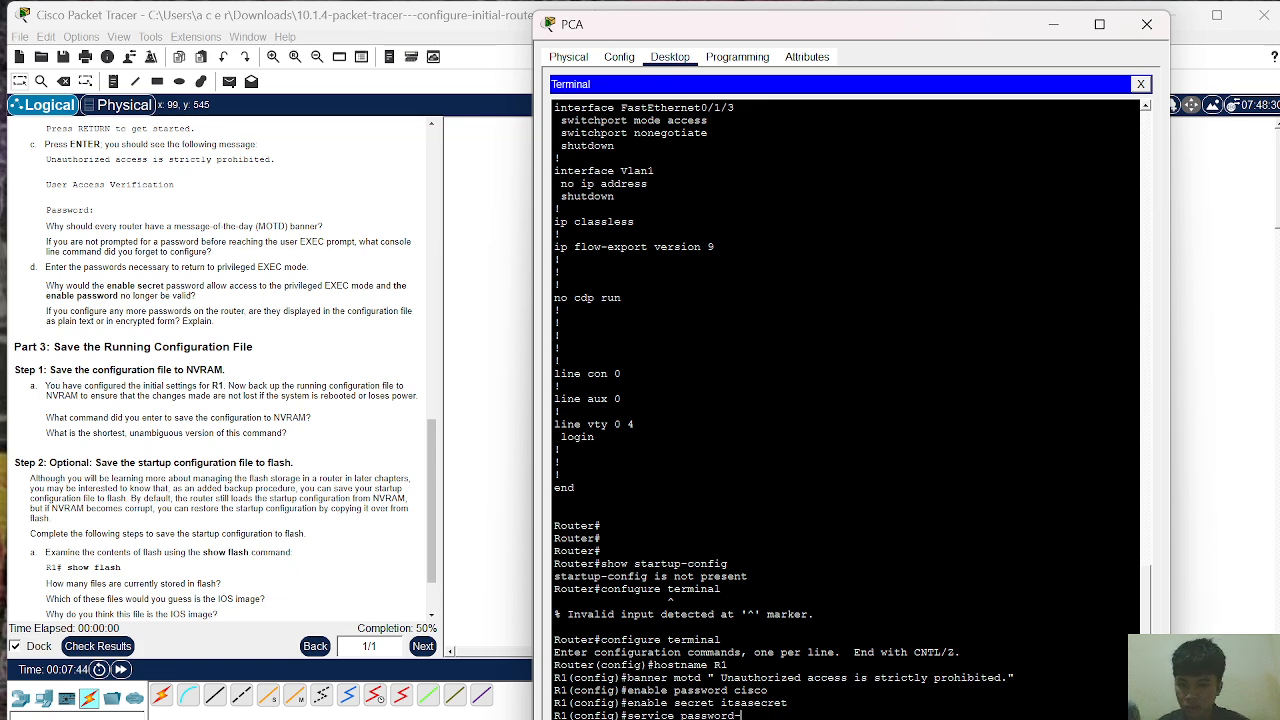
type("enc")
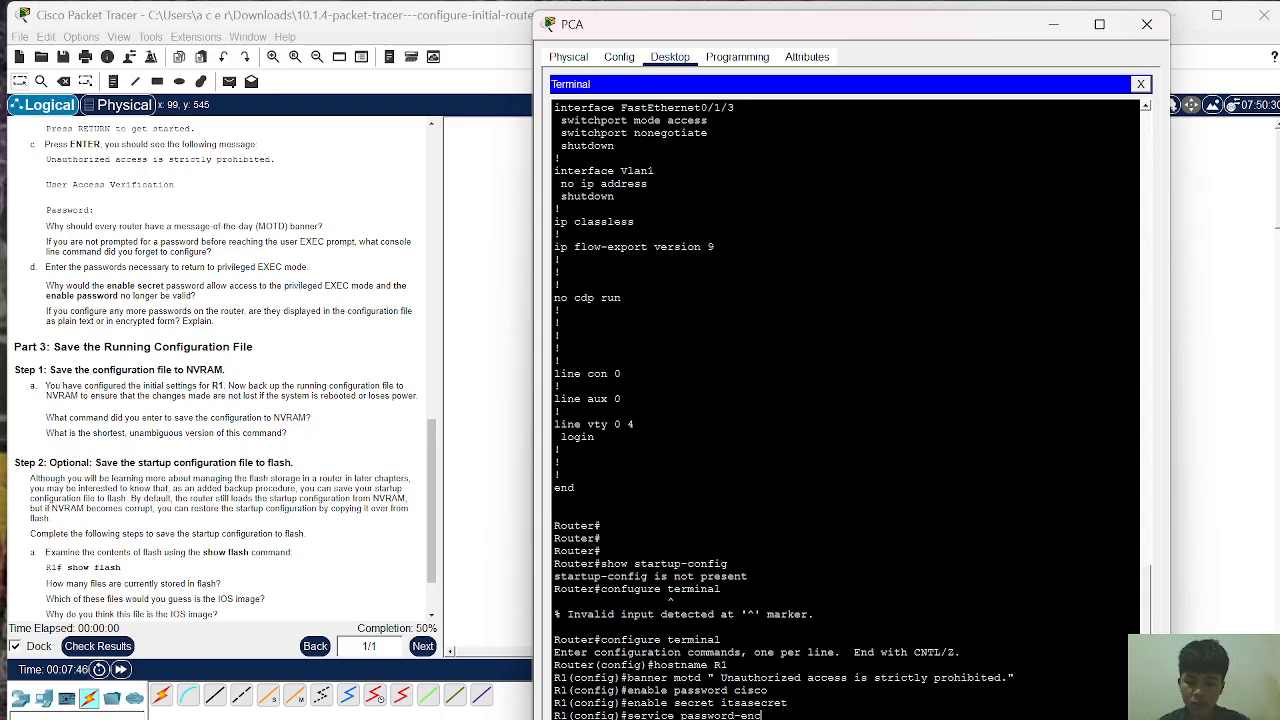
type("ryption")
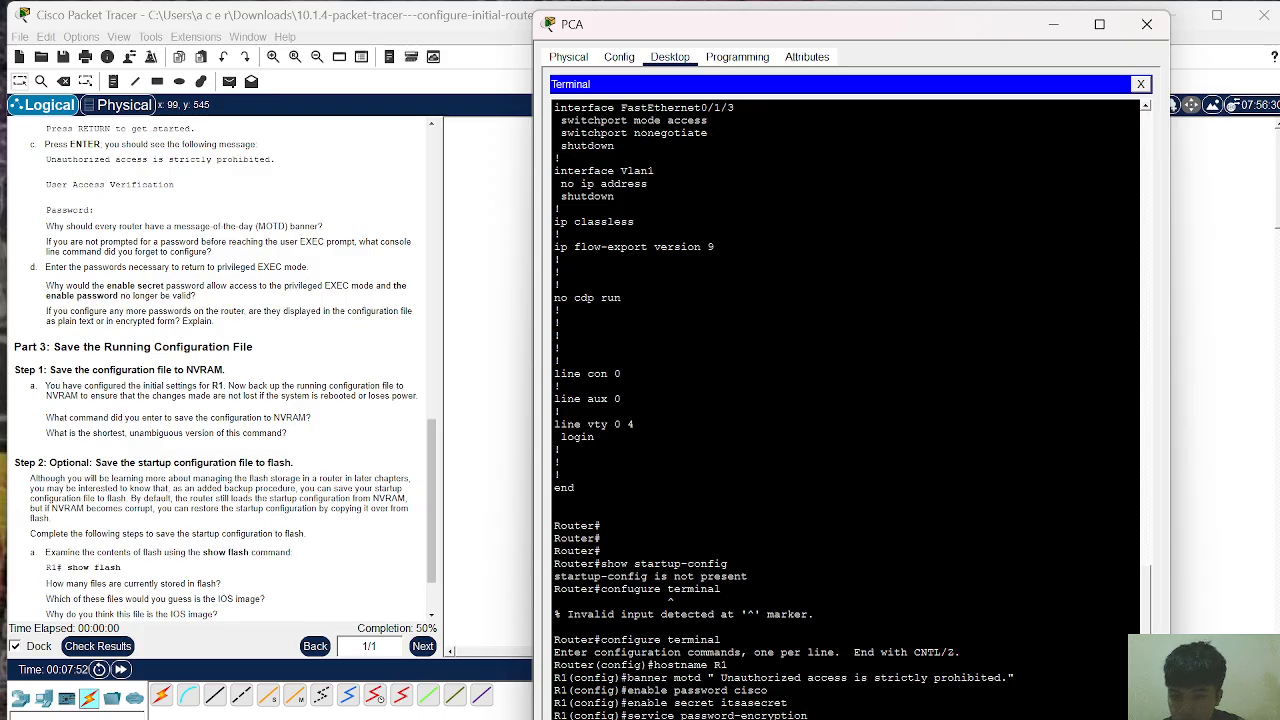
key("Return")
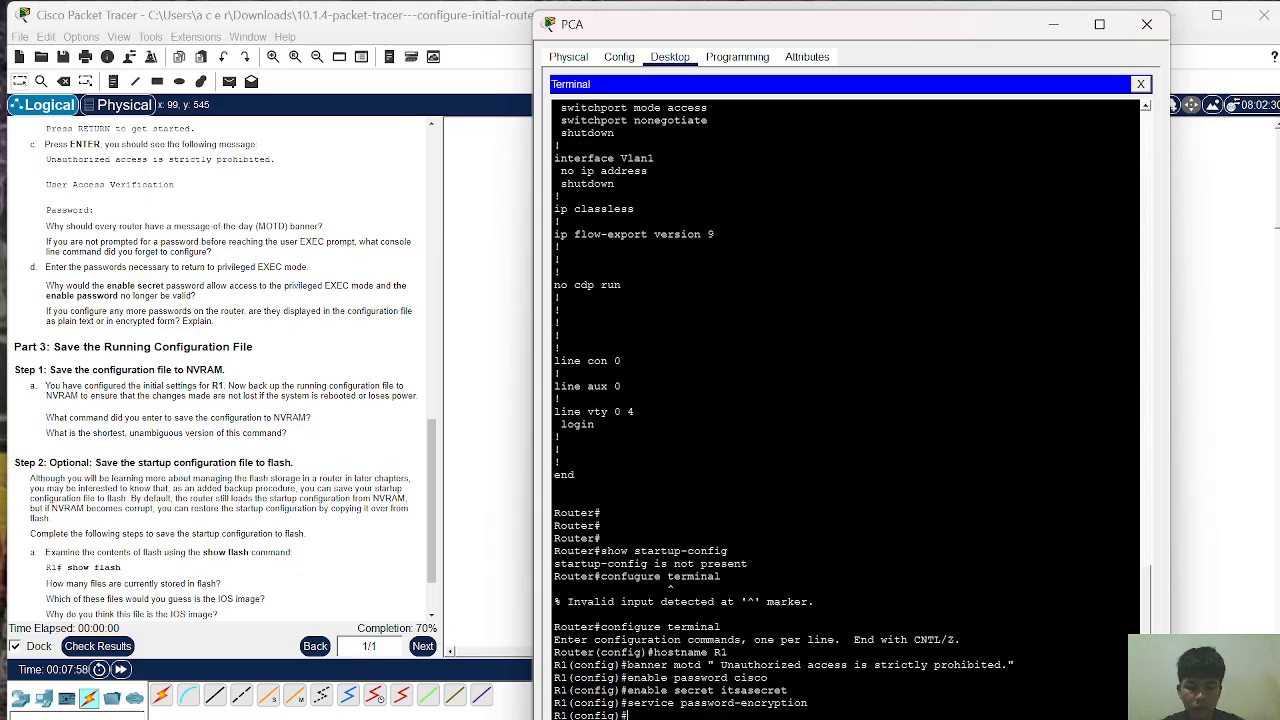
type("line ")
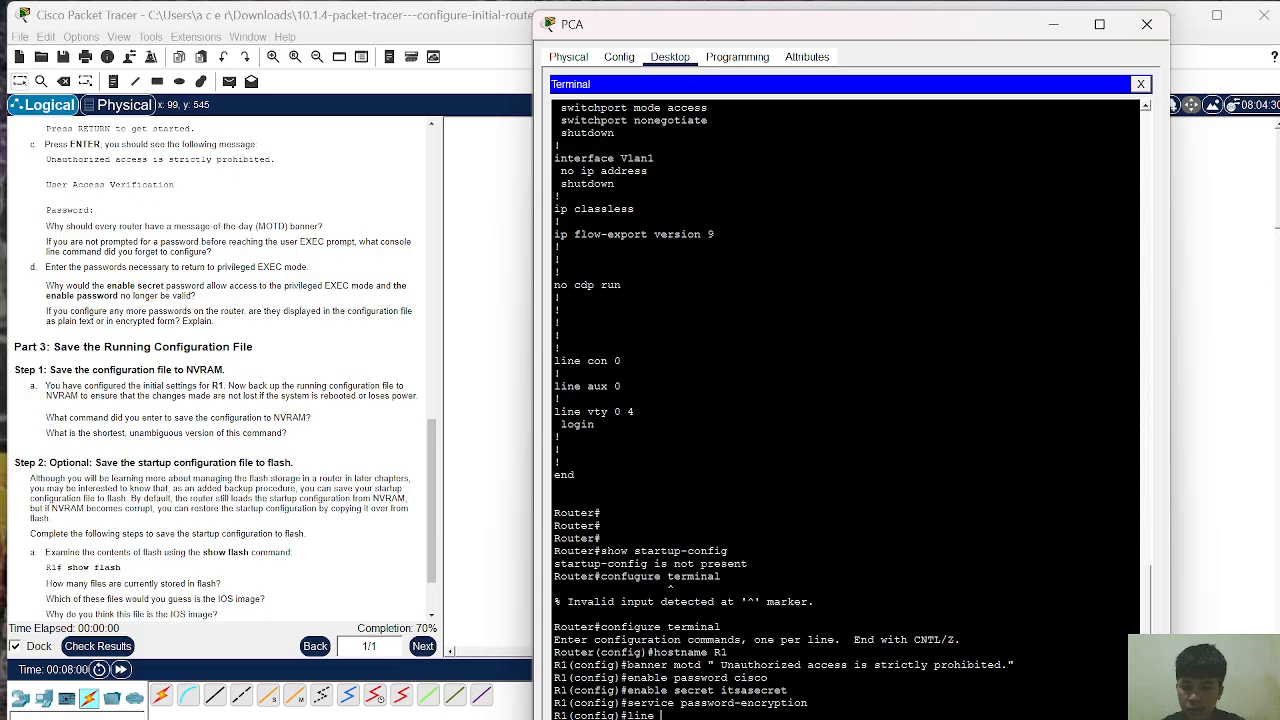
type("cons")
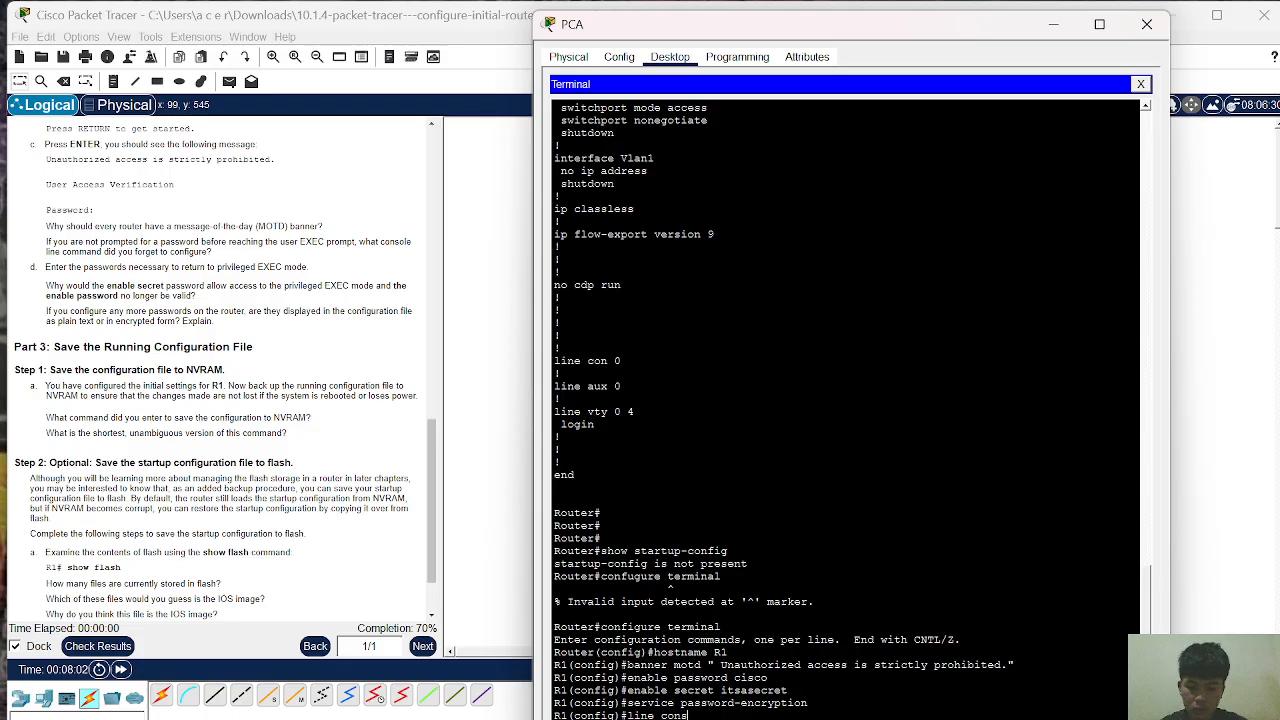
type("ole 0")
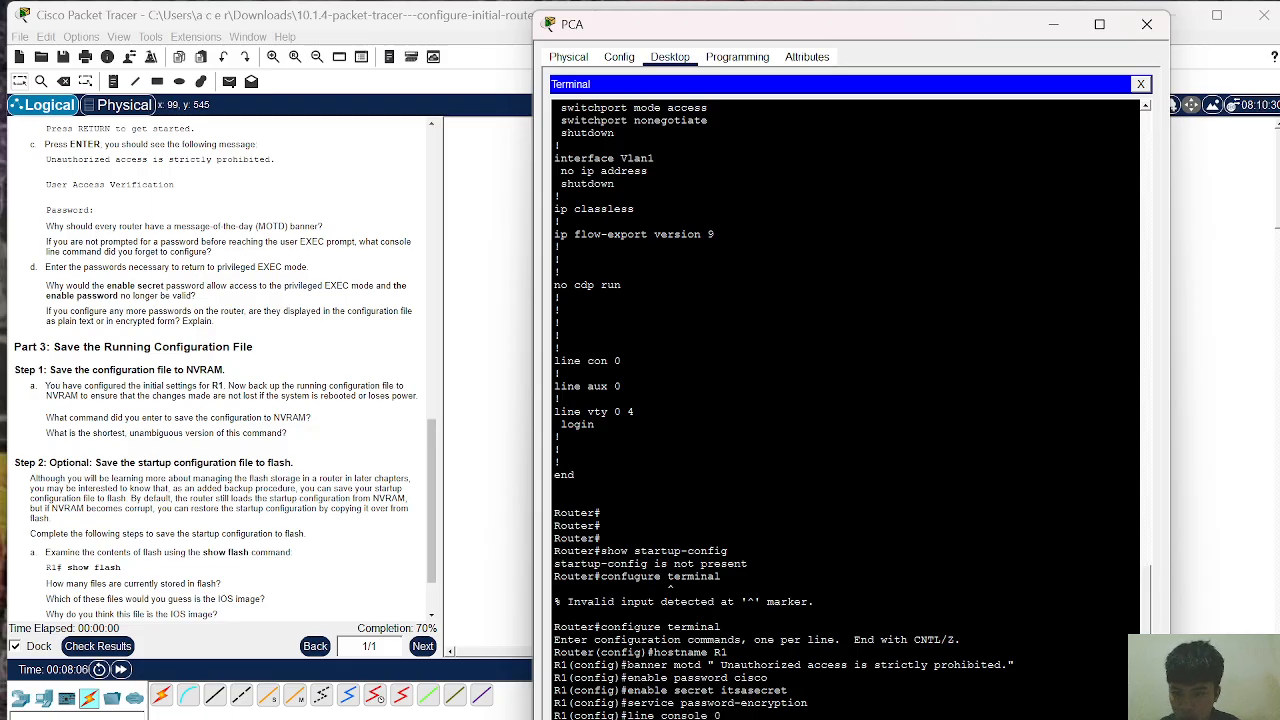
Step: On line console 0, set the console password and require login
key("Return")
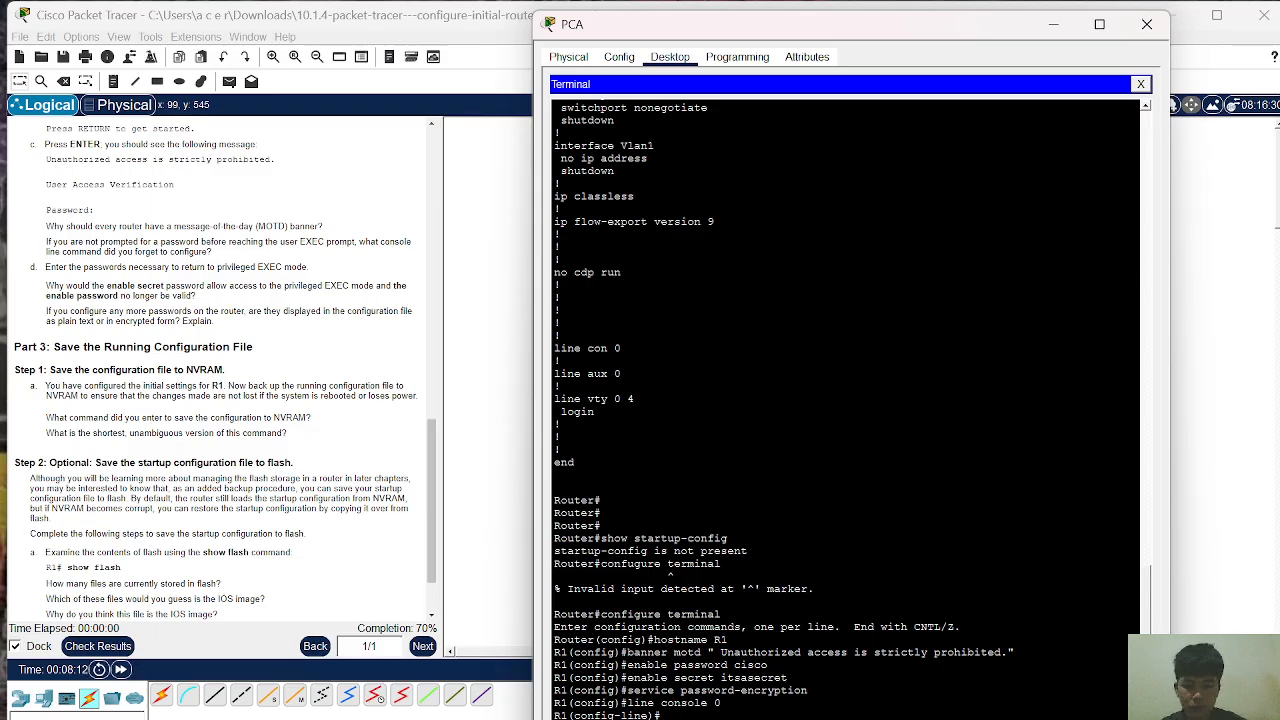
type("pasw")
key("BackSpace")
type("s")
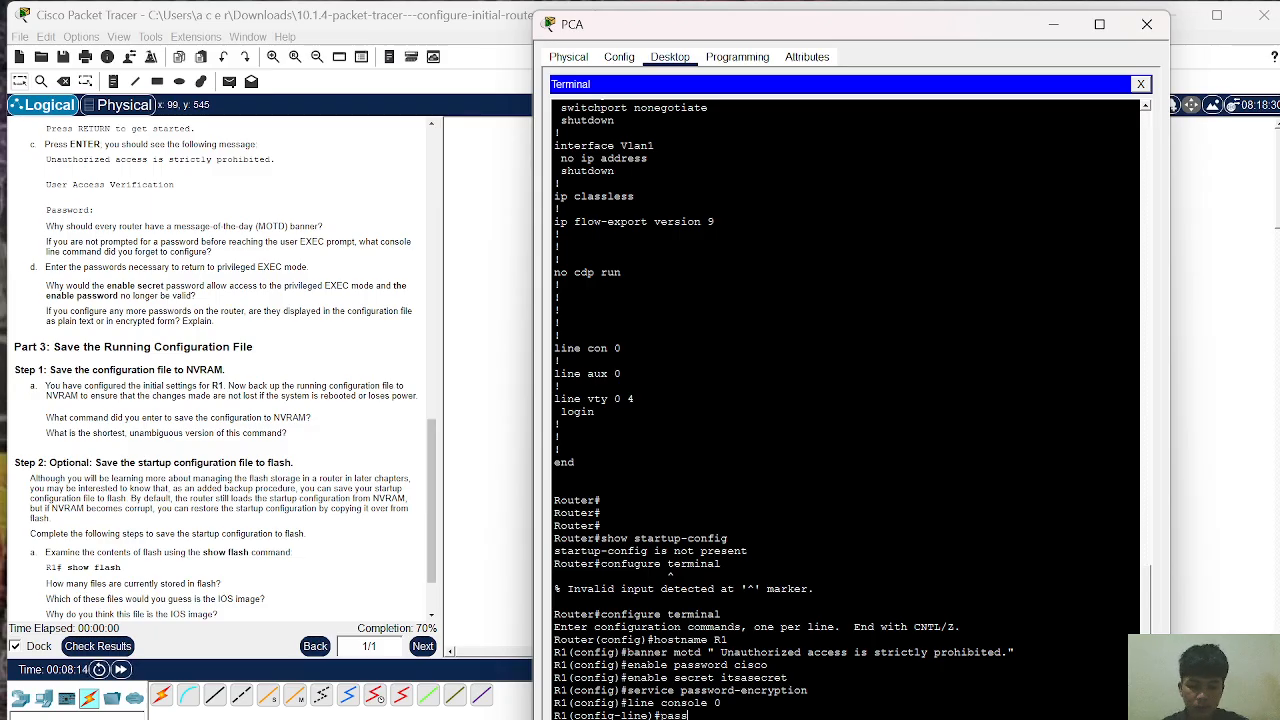
type("word ")
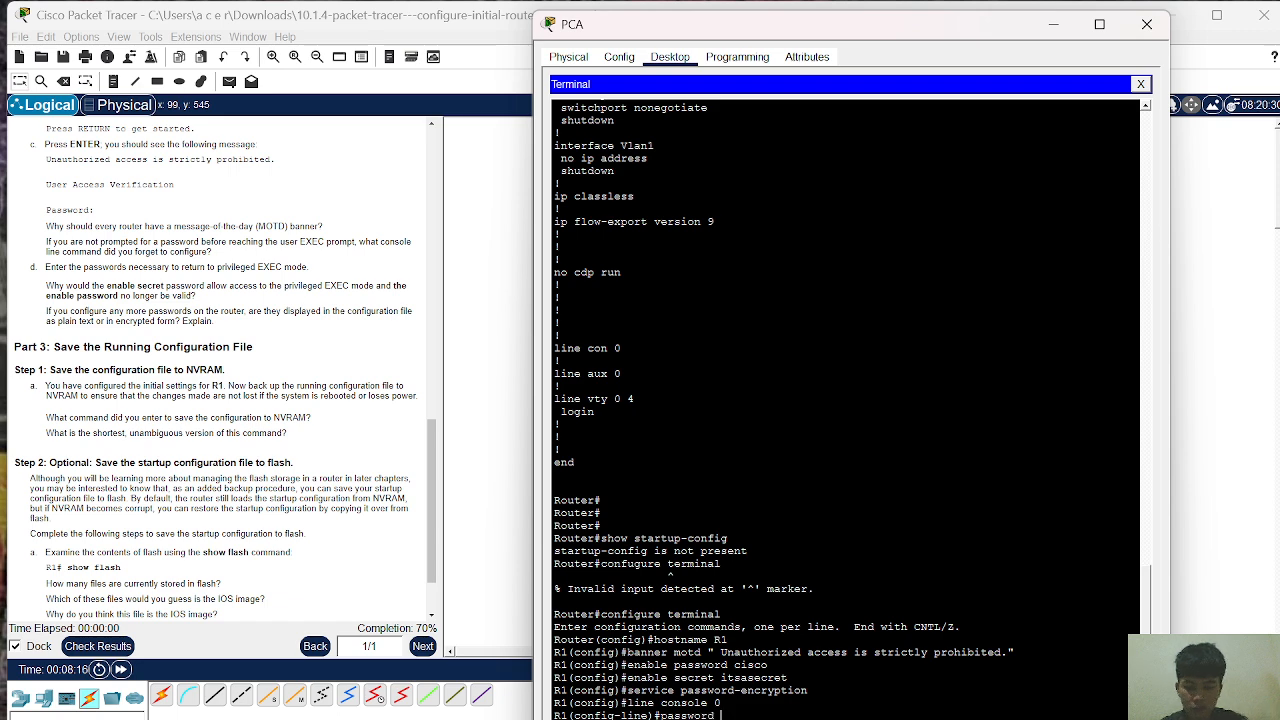
type("letmein")
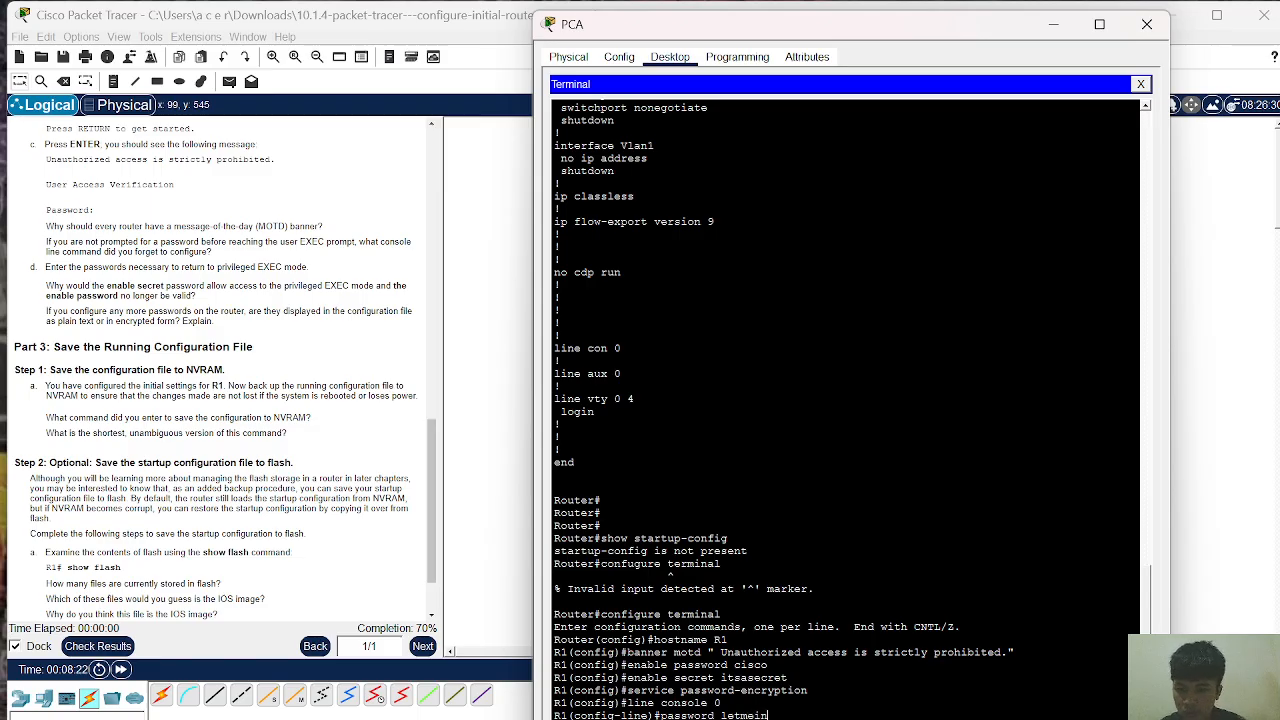
key("Return")
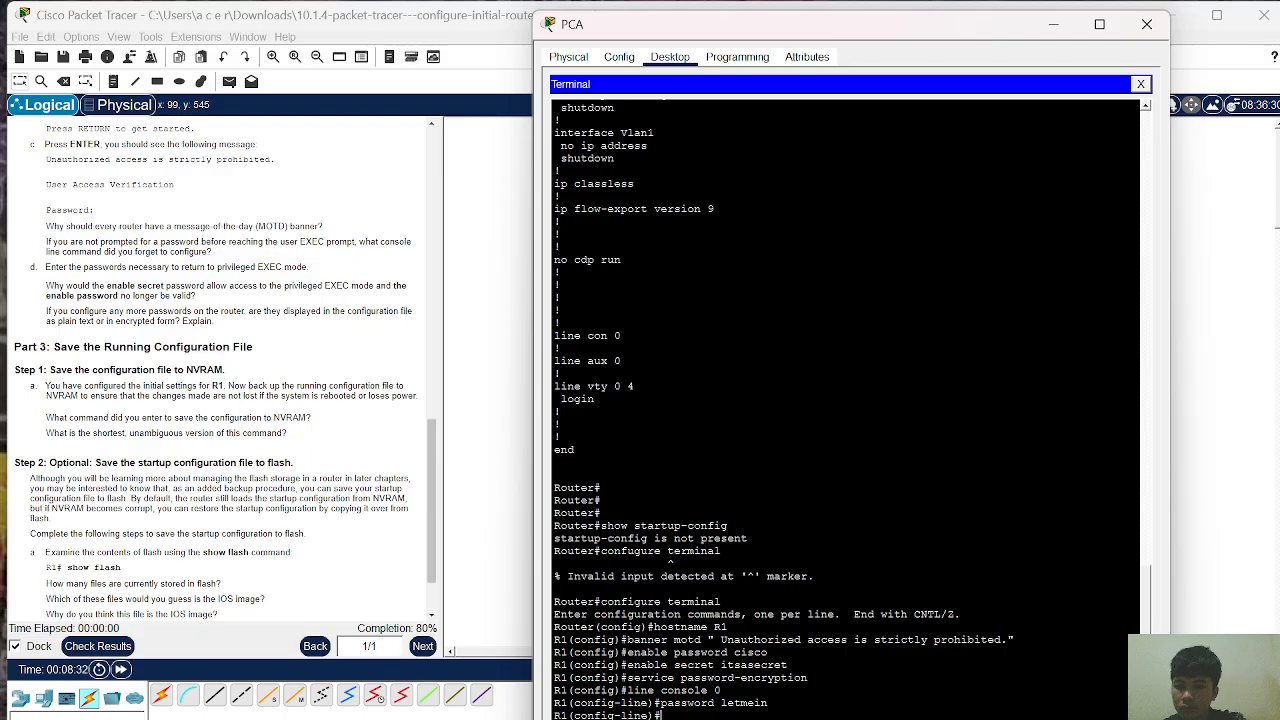
type("login")
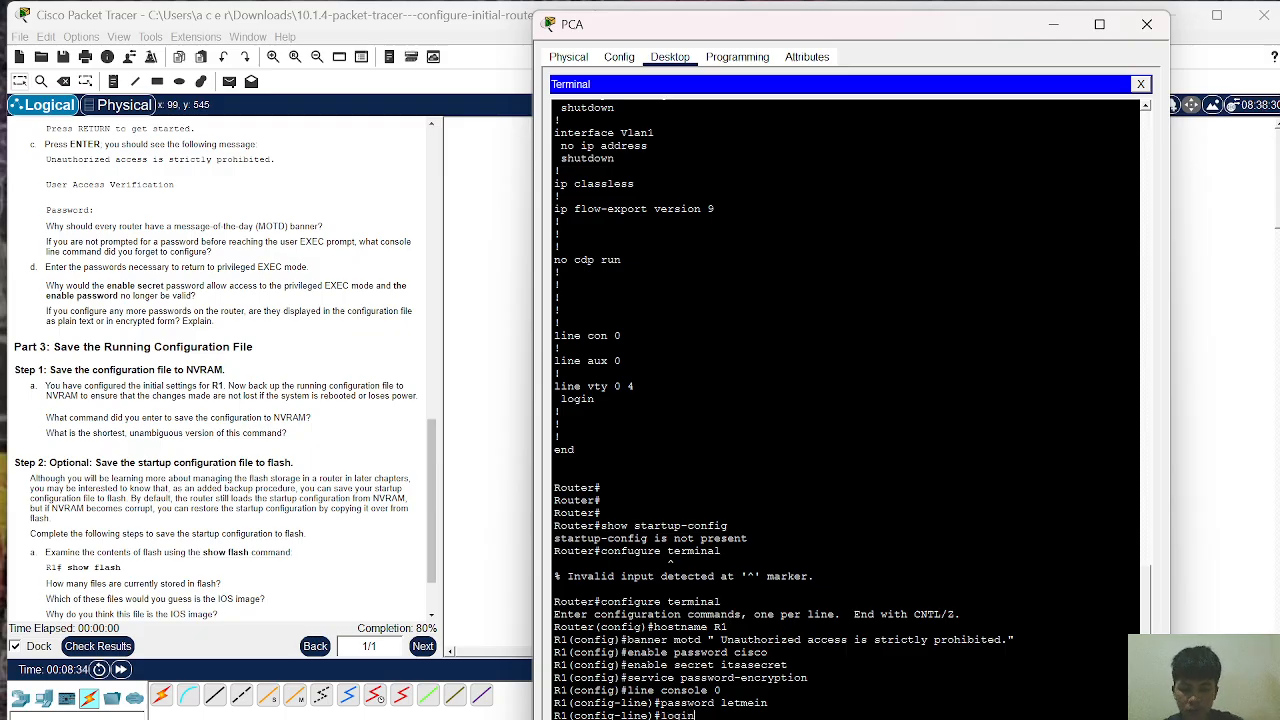
key("Return")
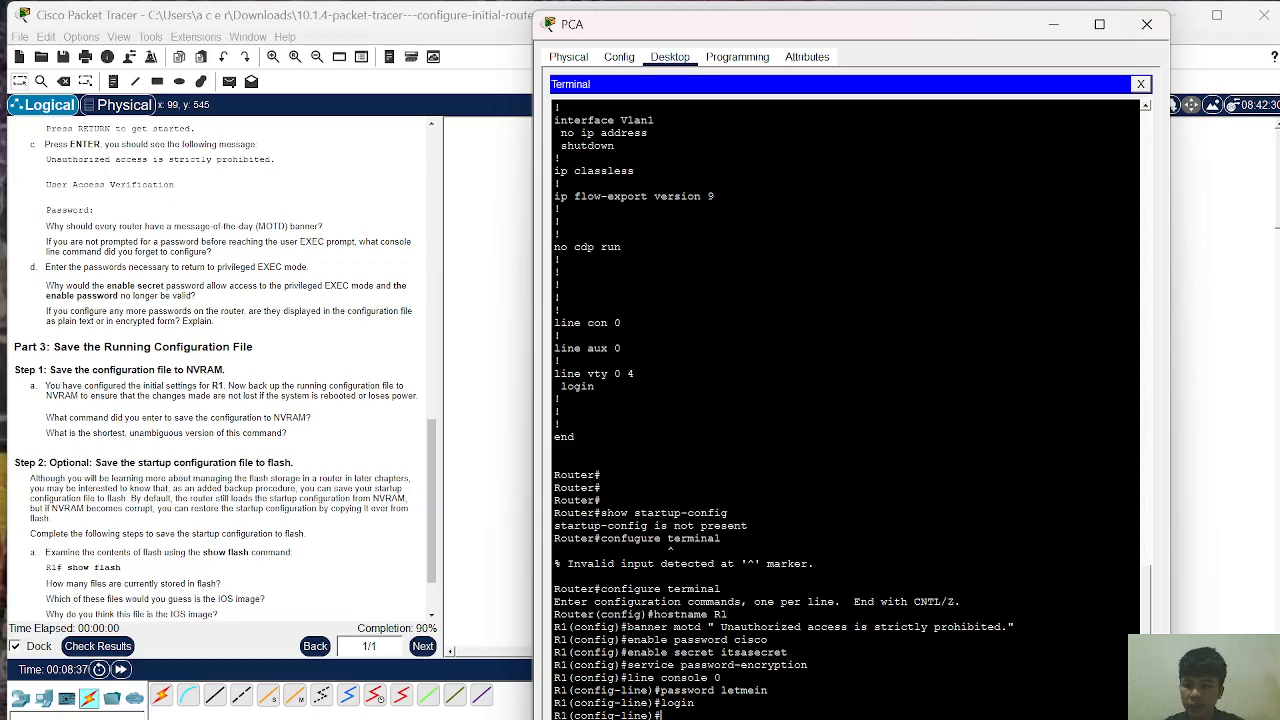
Step: Exit console line and global configuration back to the R1# prompt
type("exit")
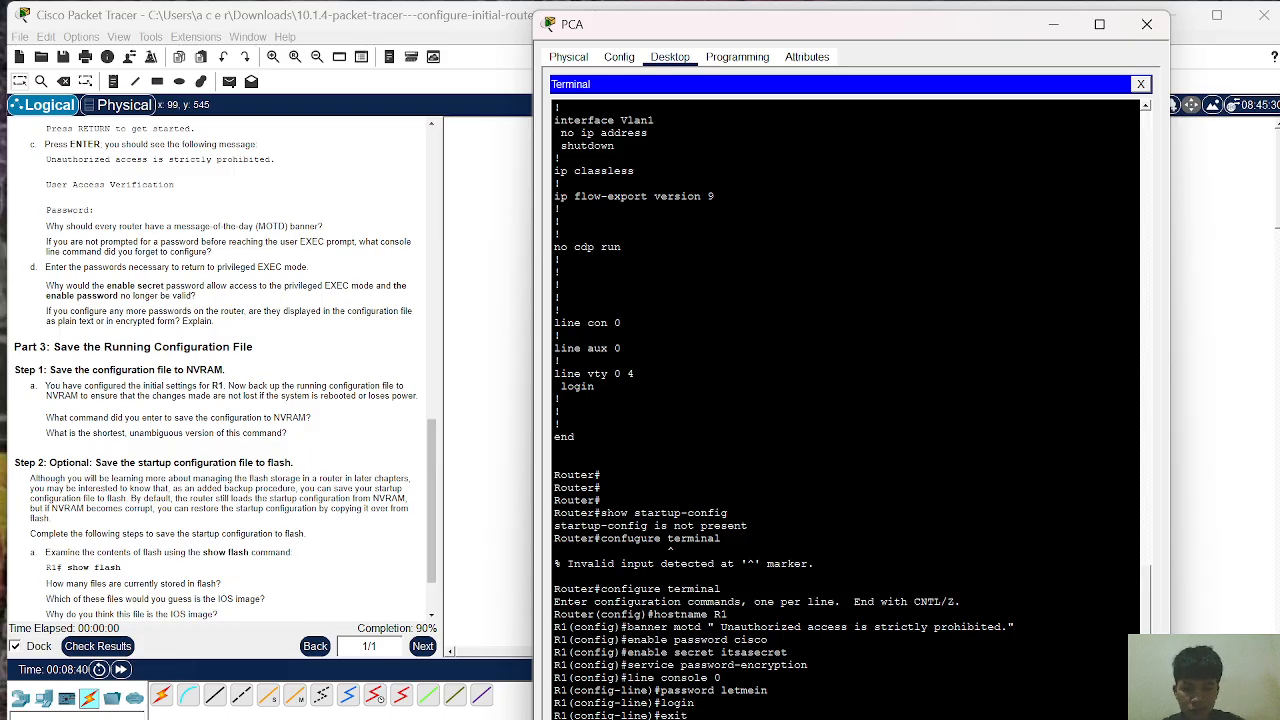
key("Return")
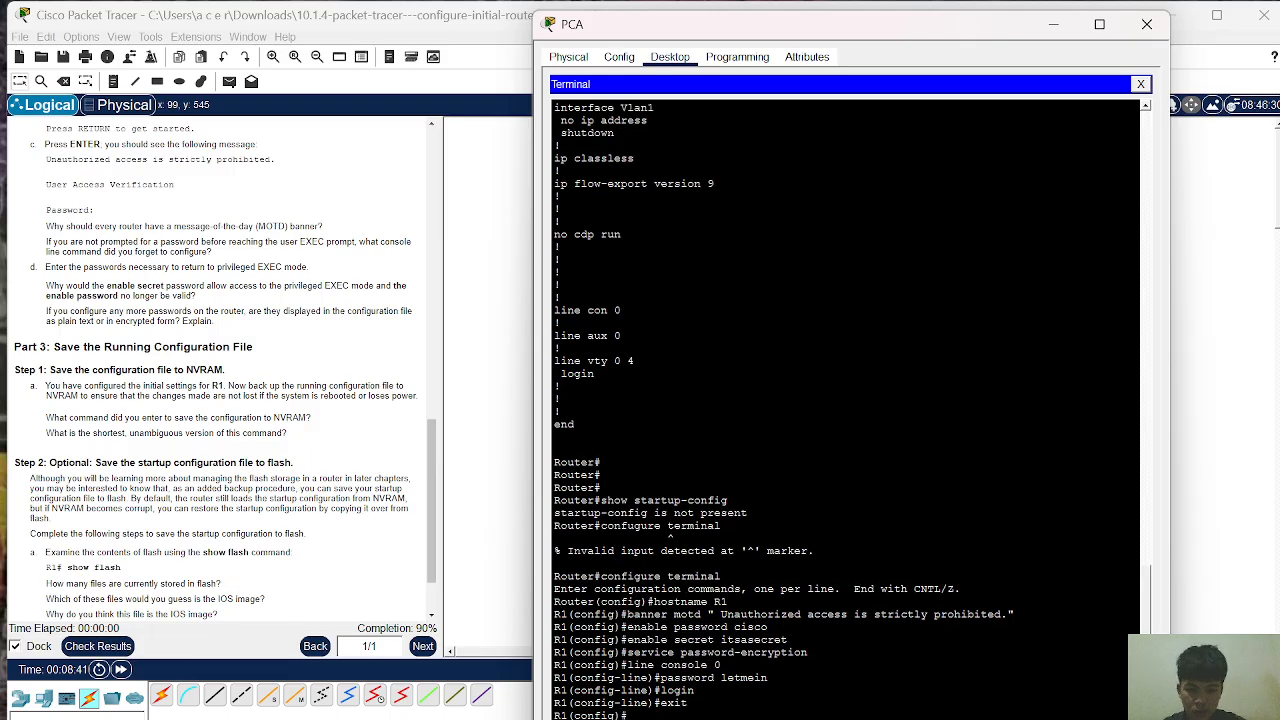
type("exit")
key("Return")
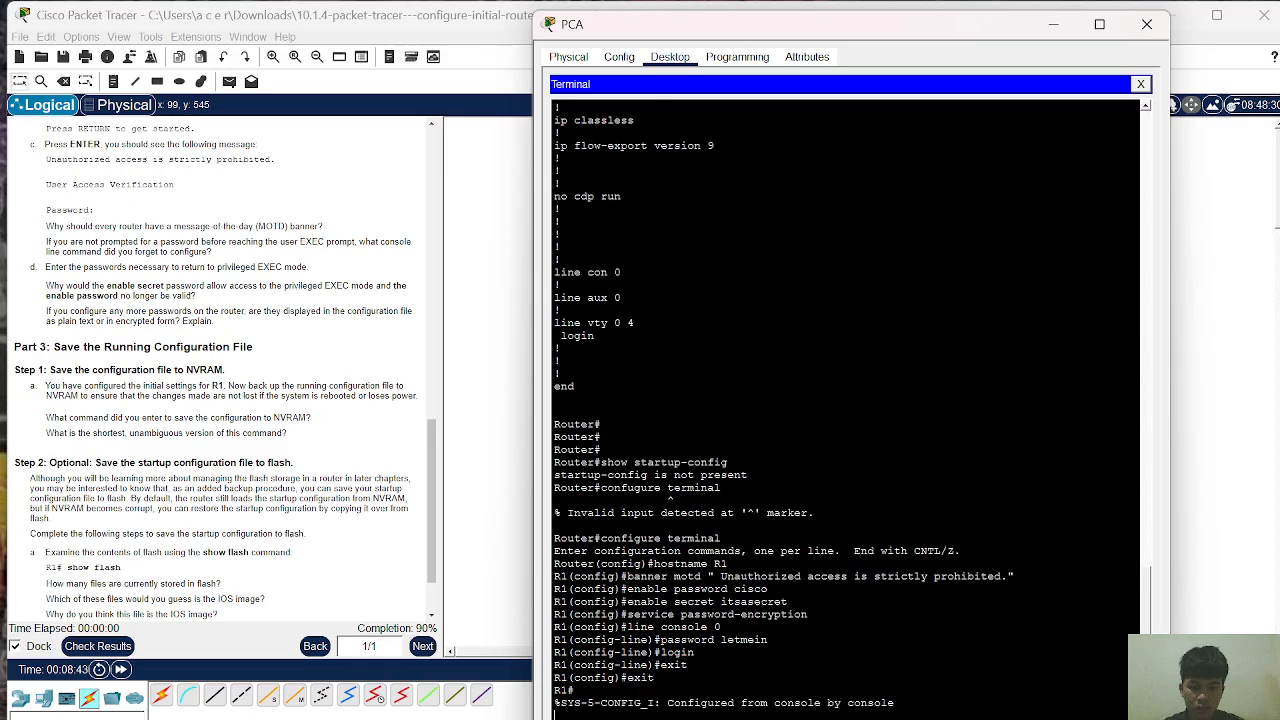
key("Return")
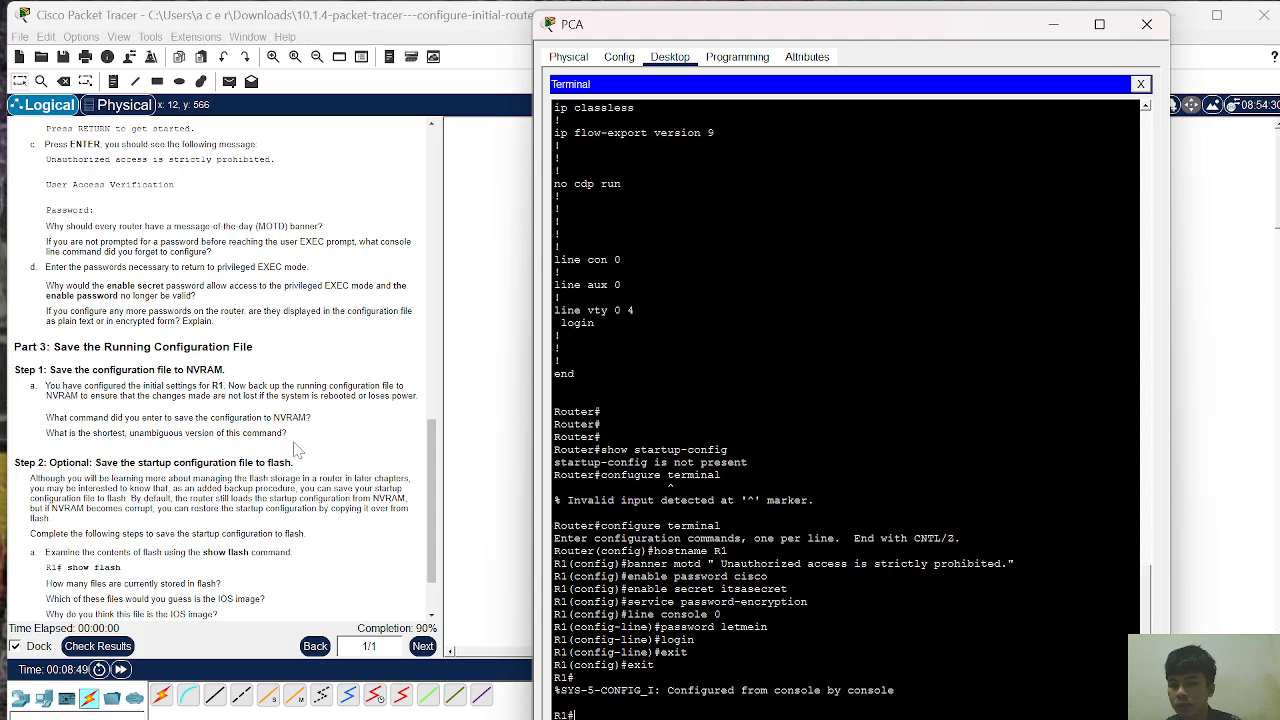
Step: Page through R1's full show running-config output, down to the MOTD banner and console line settings
scroll(297, 450, "up", 5)
scroll(297, 450, "up", 2)
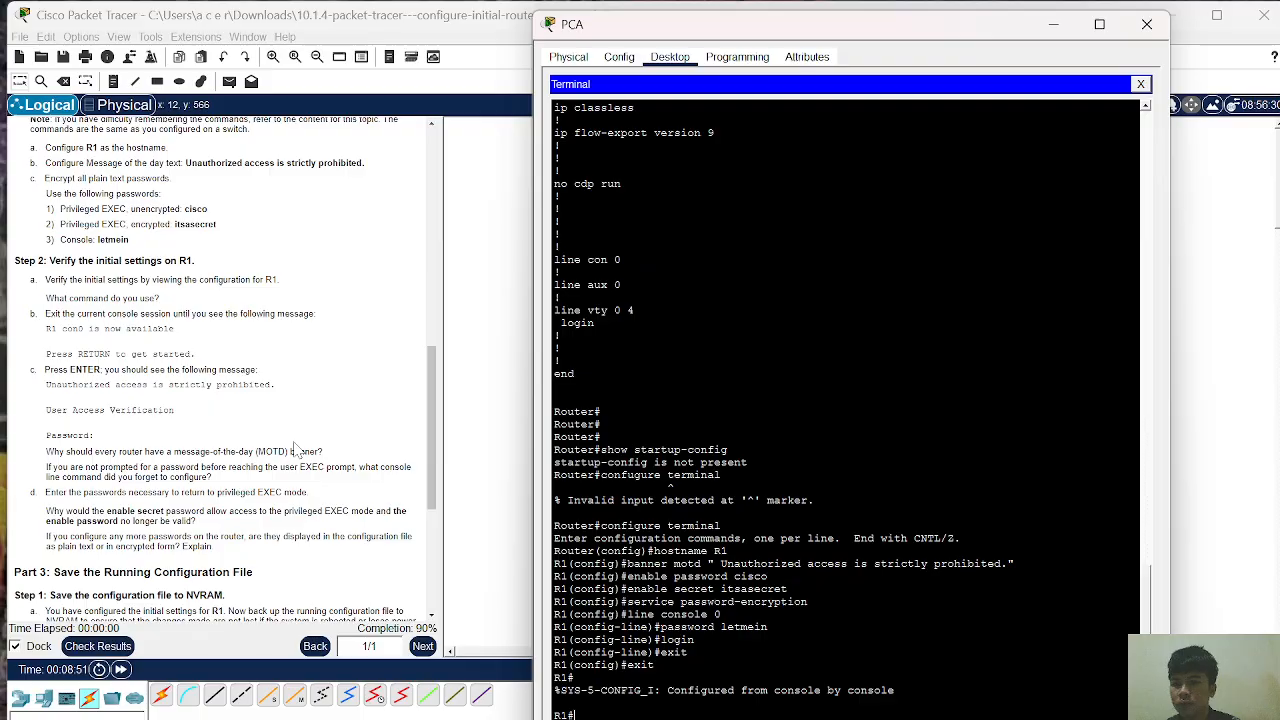
scroll(297, 450, "down", 2)
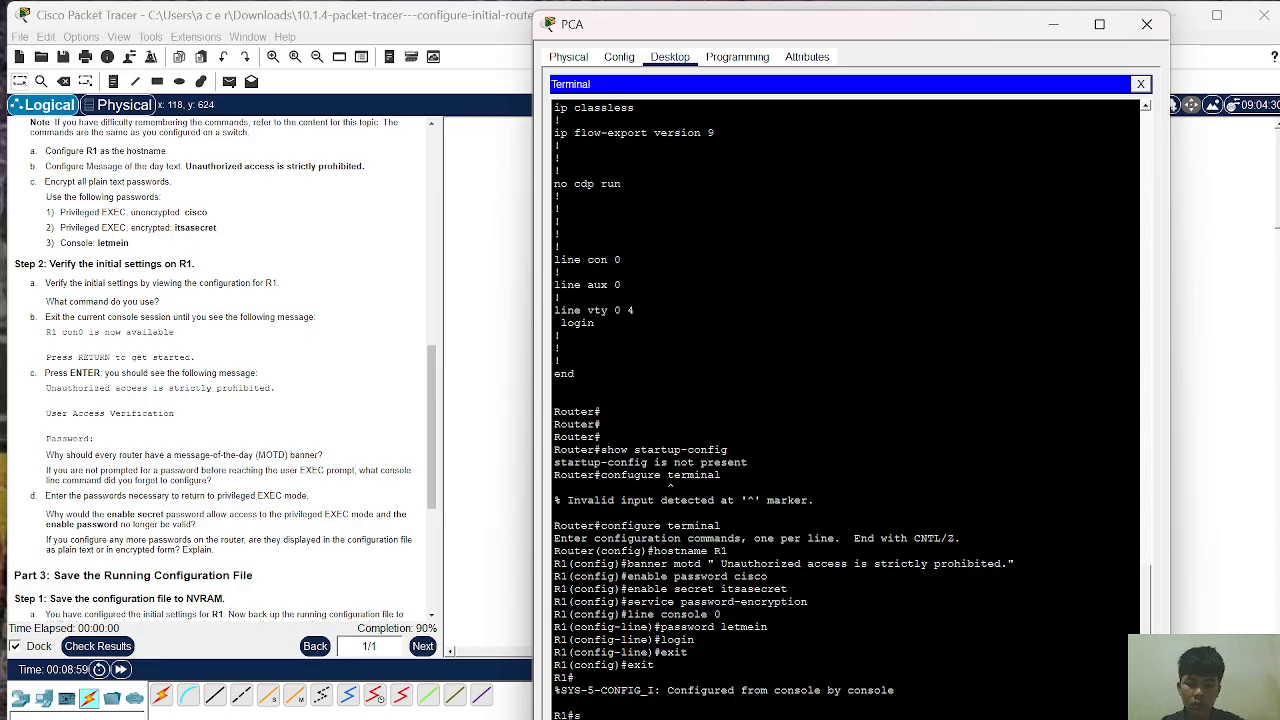
type("show ")
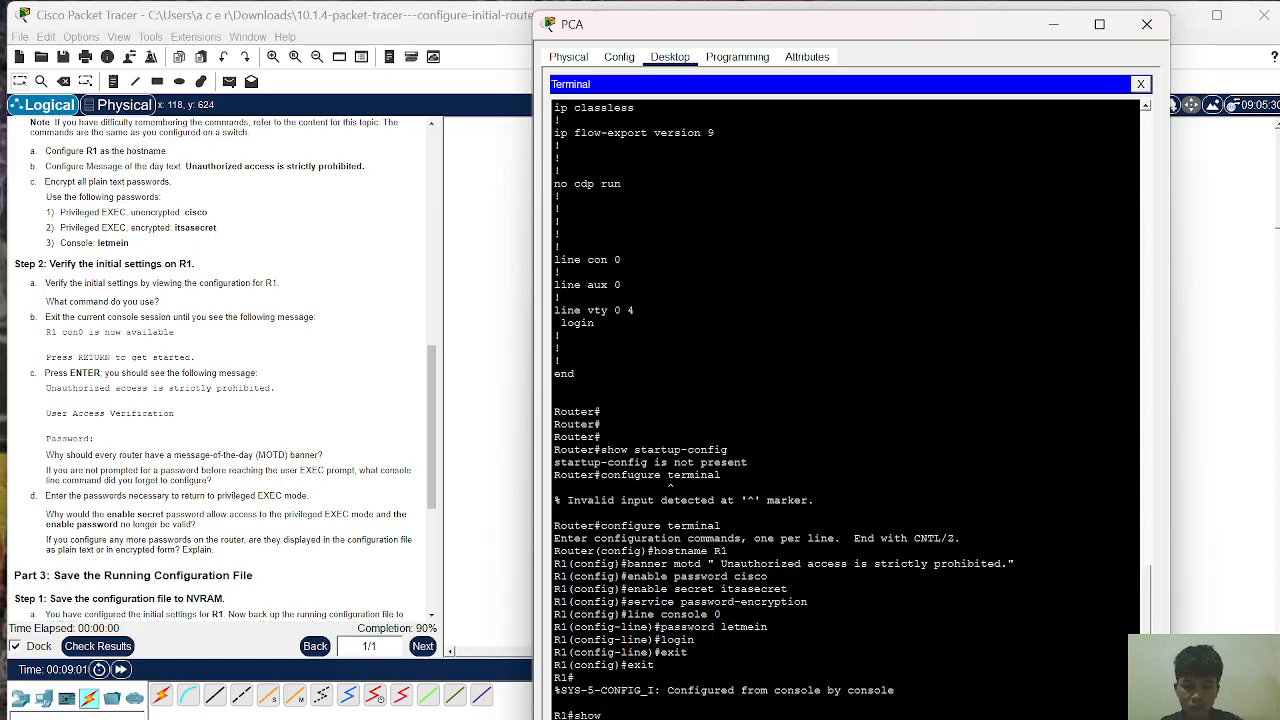
type("running-")
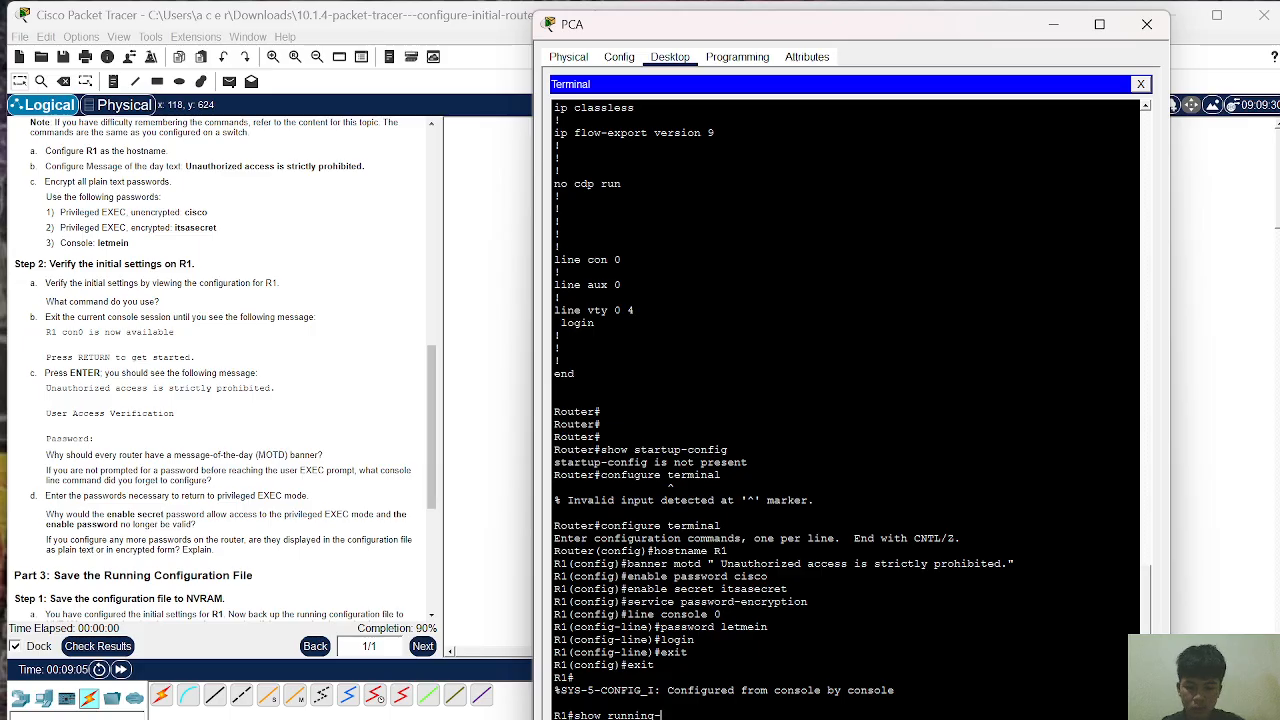
type("con")
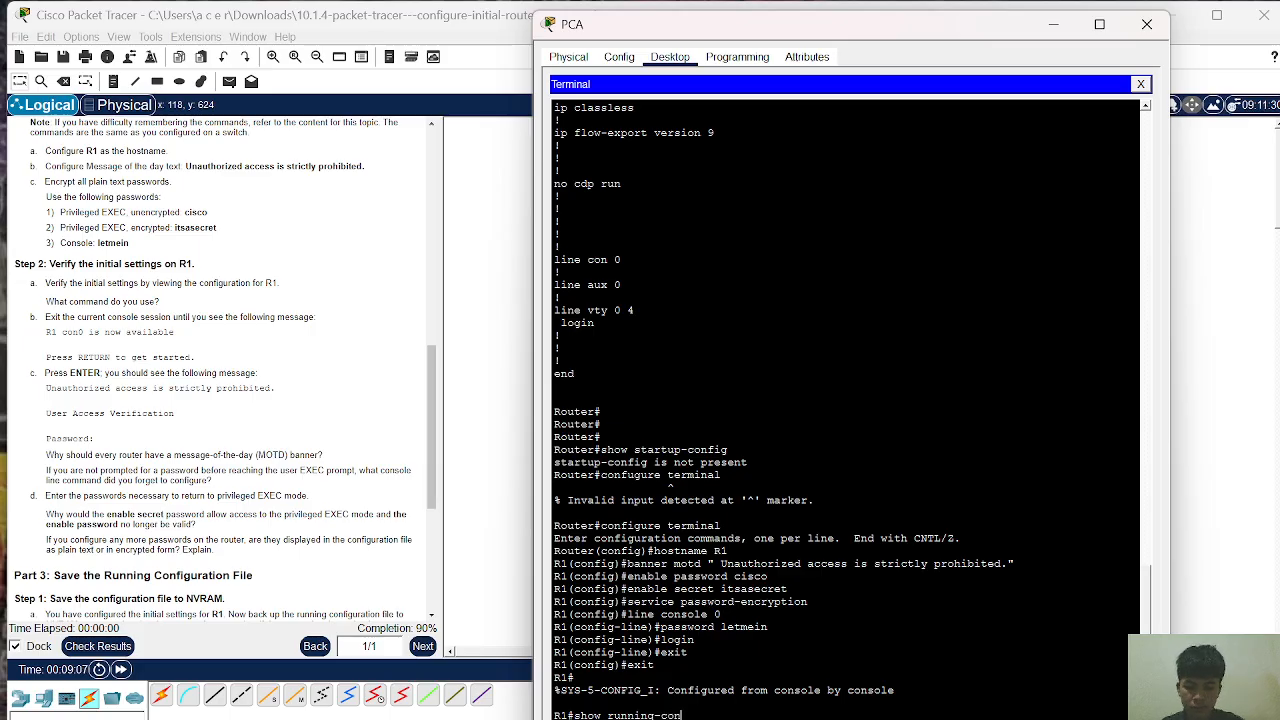
type("fig")
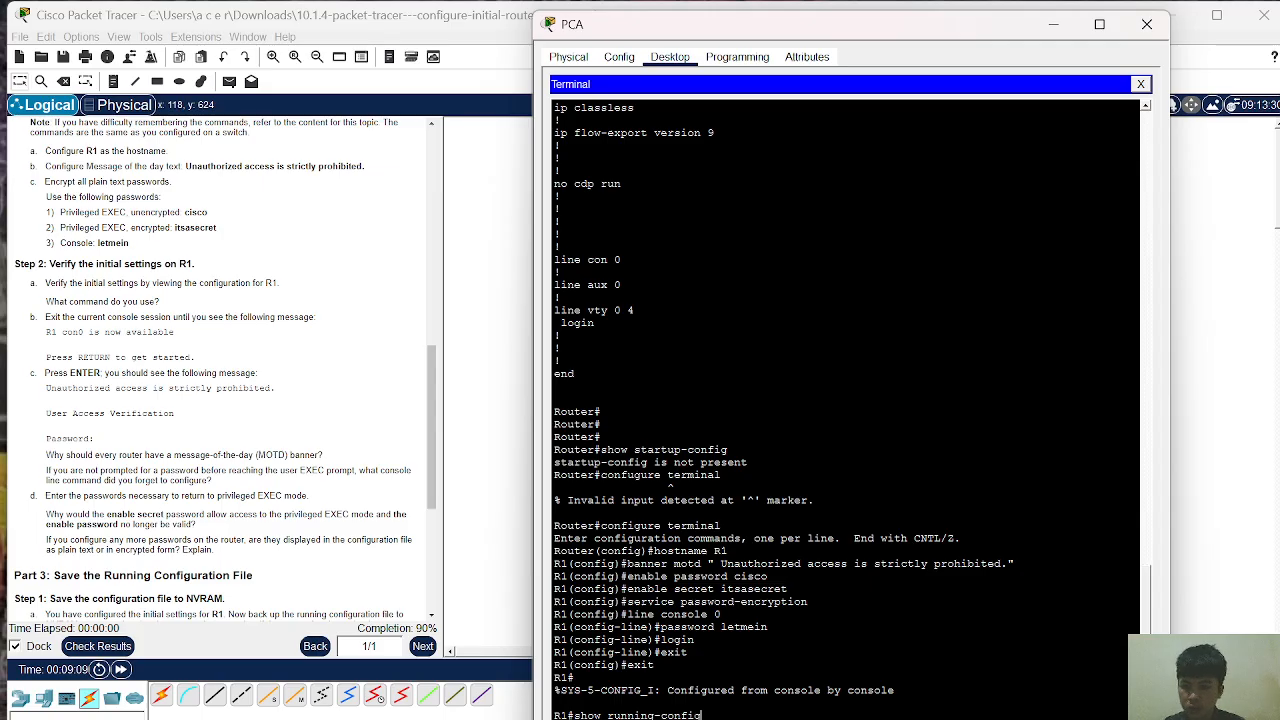
key("Return")
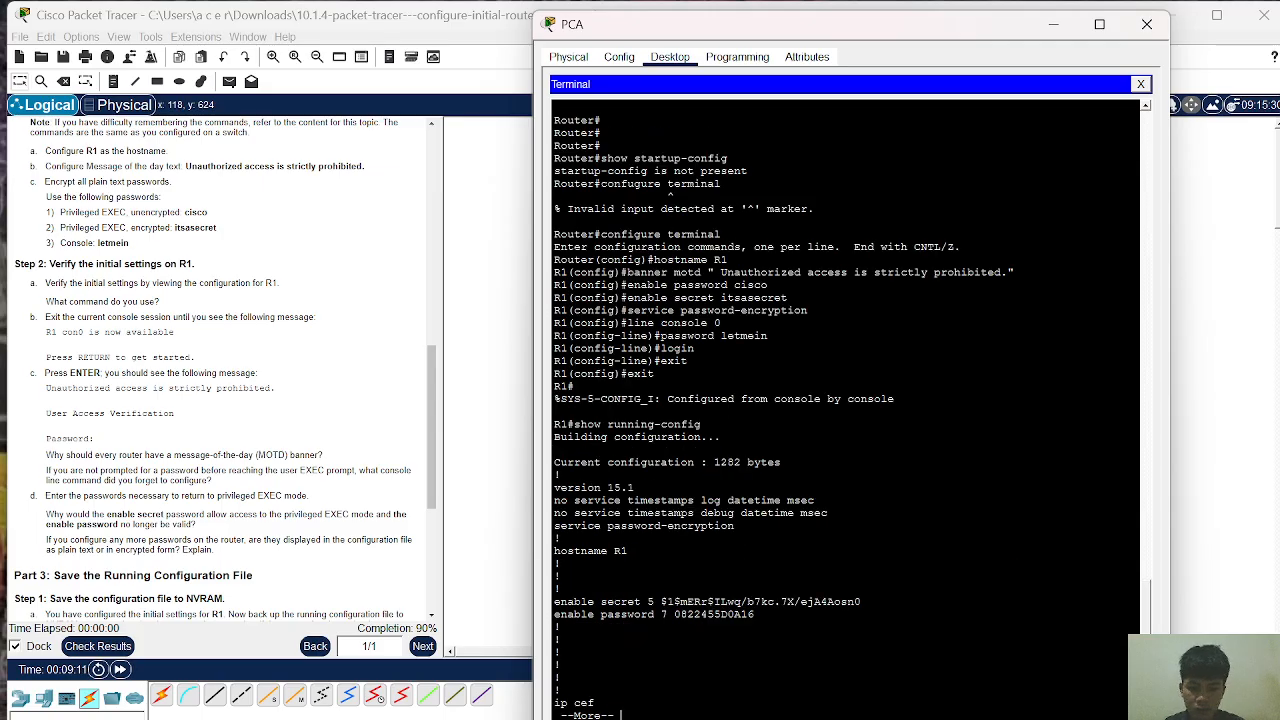
key("Return")
key("Return")
key("Return")
key("Return")
key("Return")
key("Return")
key("Return")
key("Return")
key("Return")
key("Return")
key("Return")
key("Return")
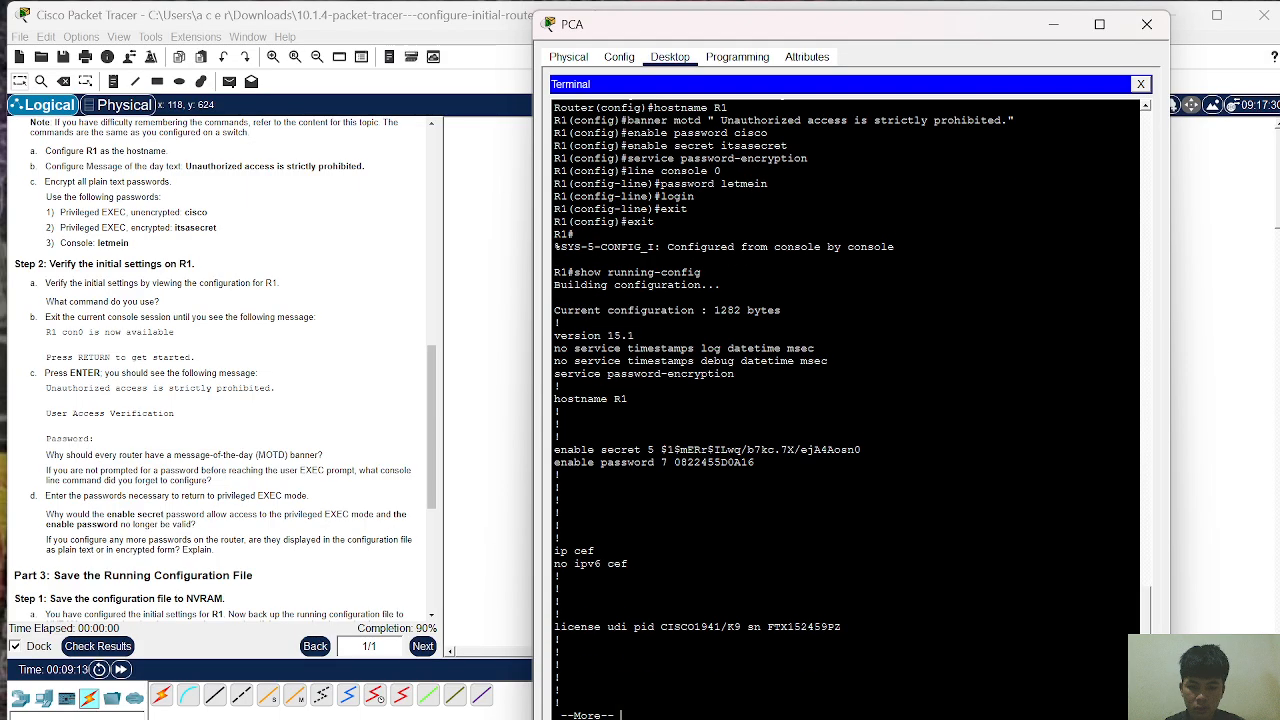
key("Return")
key("Return")
key("Return")
key("Return")
key("Return")
key("Return")
key("Return")
key("Return")
key("Return")
key("Return")
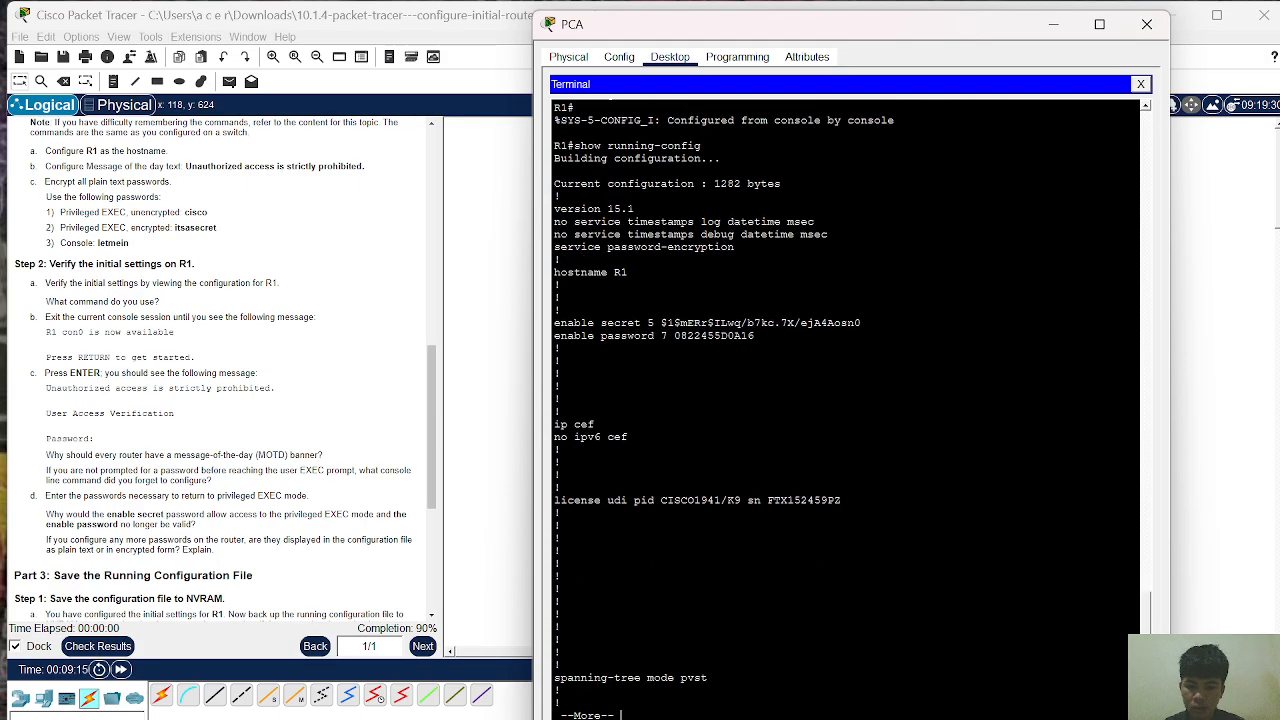
key("Return")
key("Return")
key("Return")
key("Return")
key("Return")
key("Return")
key("Return")
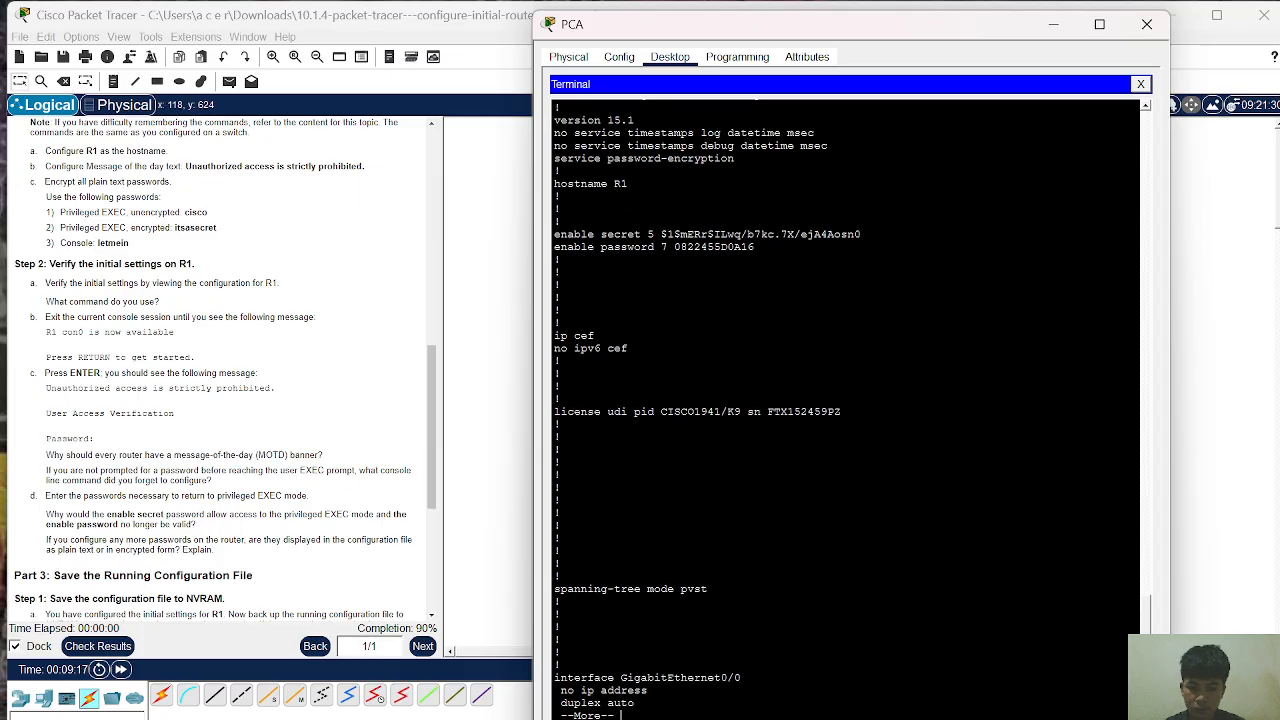
key("Return")
key("Return")
key("Return")
key("Return")
key("Return")
key("Return")
key("Return")
key("Return")
key("Return")
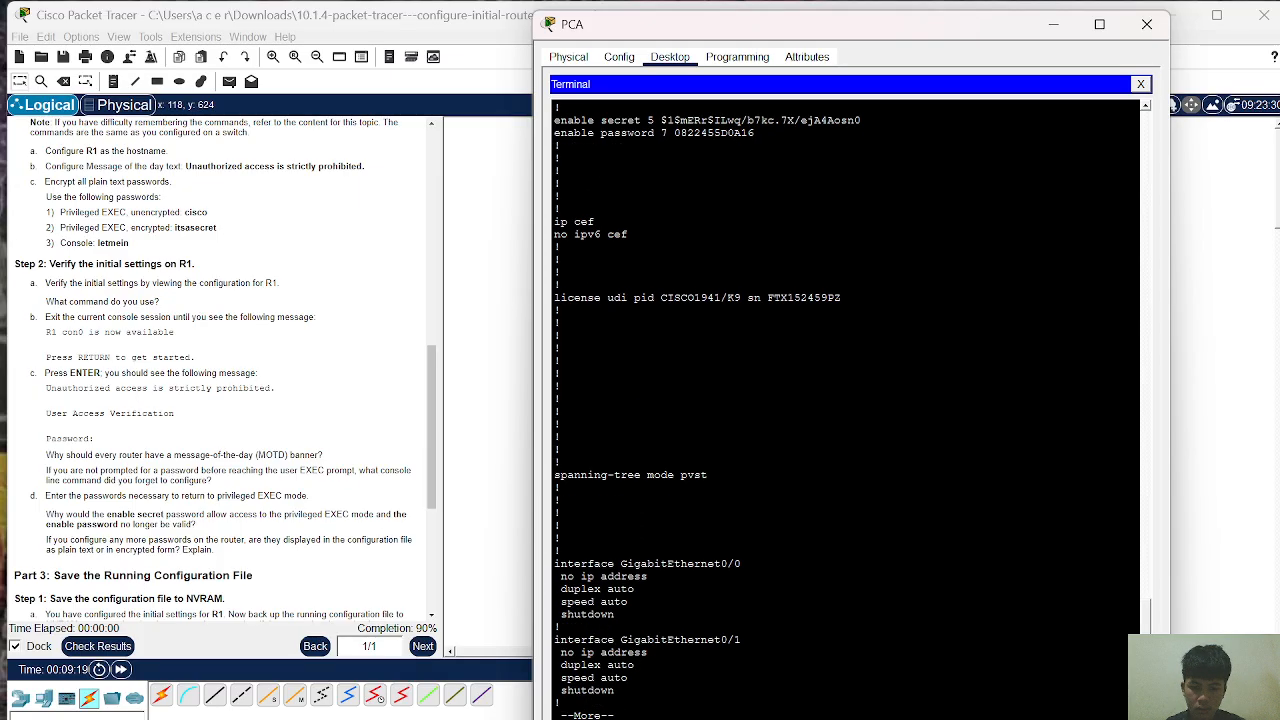
key("Return")
key("Return")
key("Return")
key("Return")
key("Return")
key("Return")
key("Return")
key("Return")
key("Return")
key("Return")
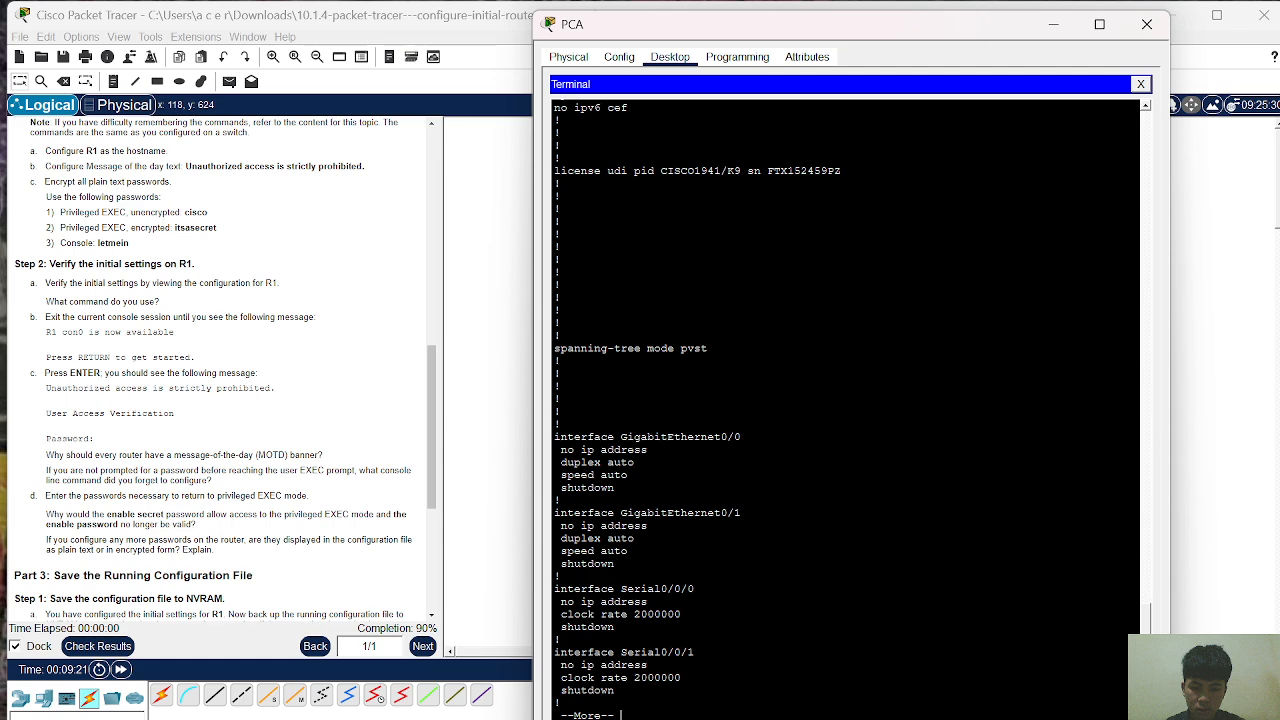
key("Return")
key("Return")
key("Return")
key("Return")
key("Return")
key("Return")
key("Return")
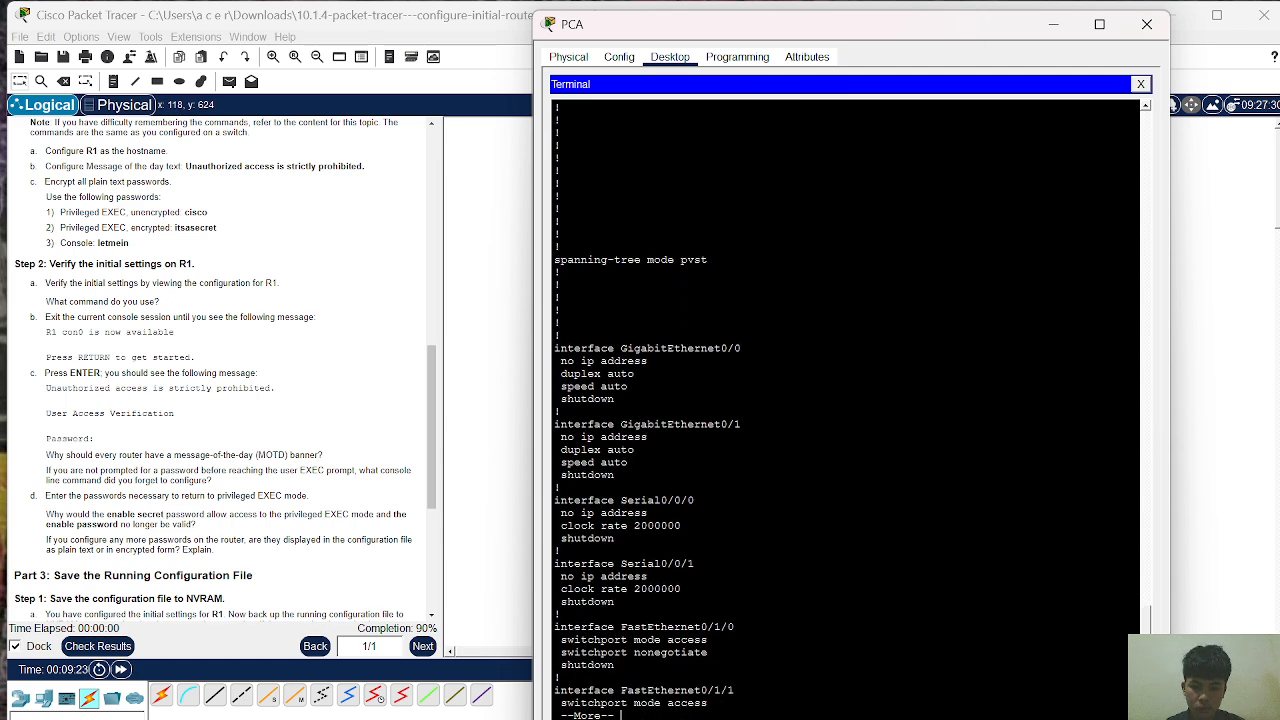
key("Return")
key("Return")
key("Return")
key("Return")
key("Return")
key("Return")
key("Return")
key("Return")
key("Return")
key("Return")
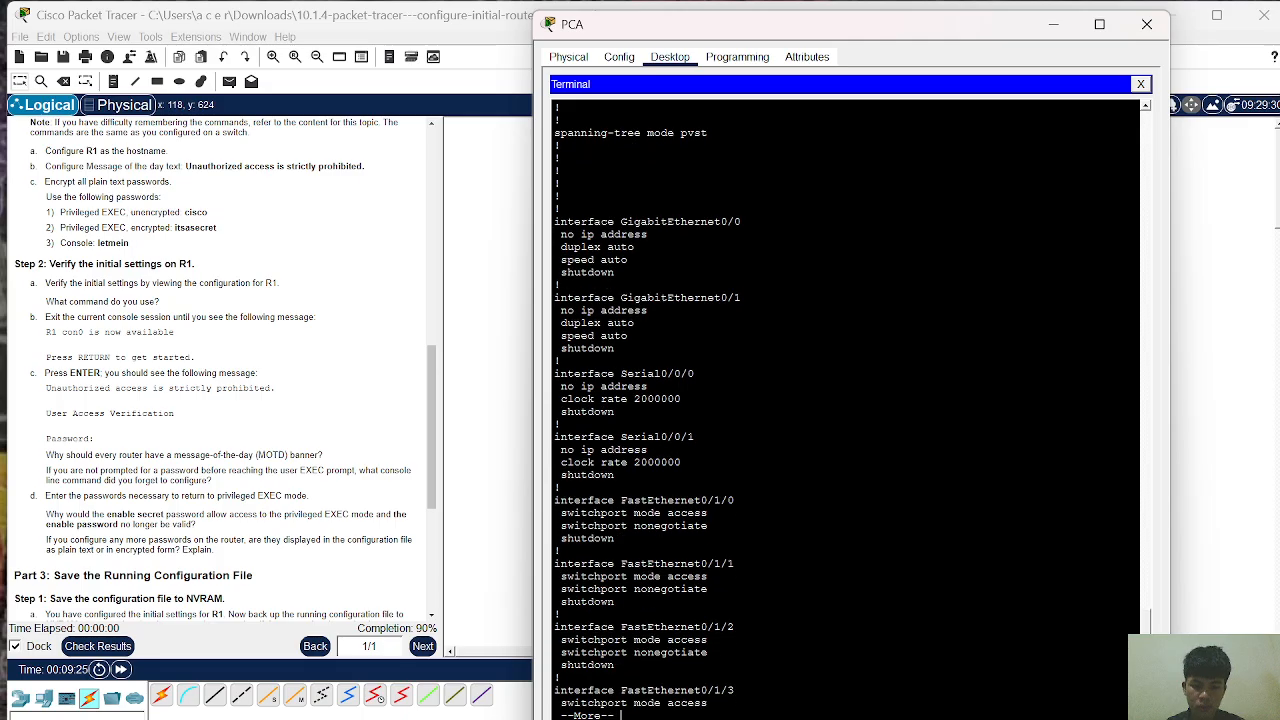
key("Return")
key("Return")
key("Return")
key("Return")
key("Return")
key("Return")
key("Return")
key("Return")
key("Return")
key("Return")
key("Return")
key("Return")
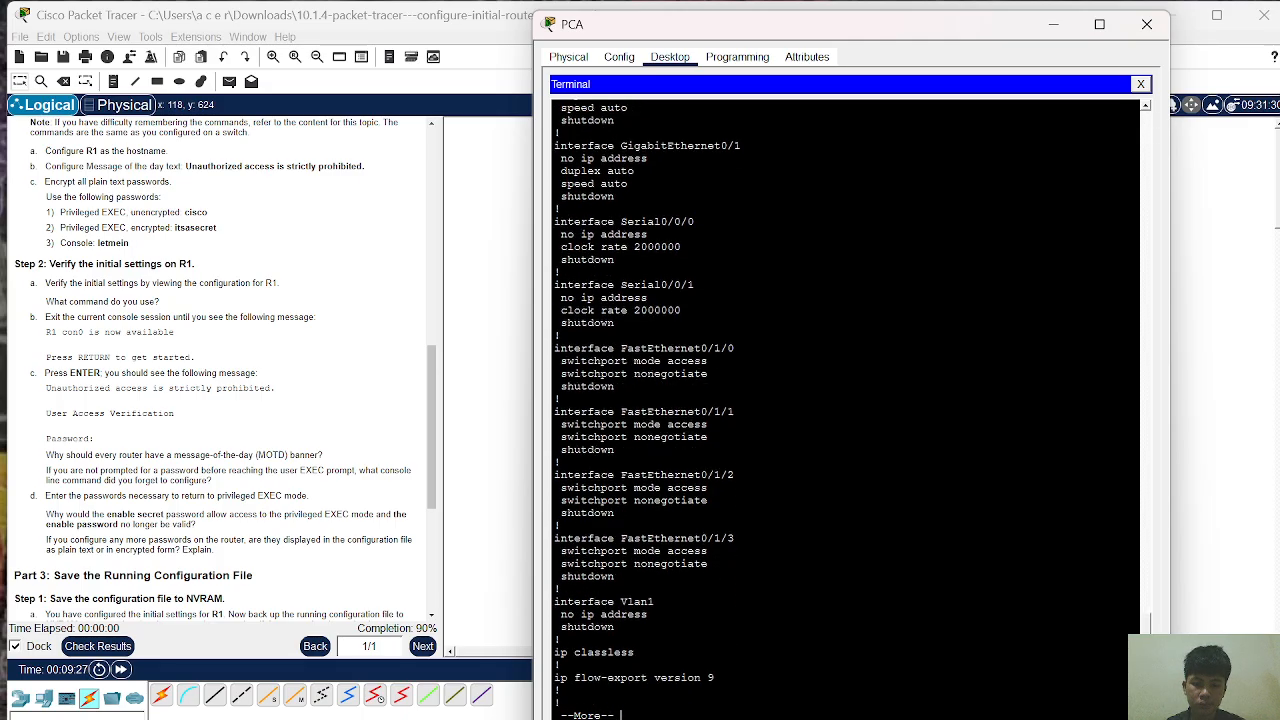
key("Return")
key("Return")
key("Return")
key("Return")
key("Return")
key("Return")
key("Return")
key("Return")
key("Return")
key("Return")
key("Return")
key("Return")
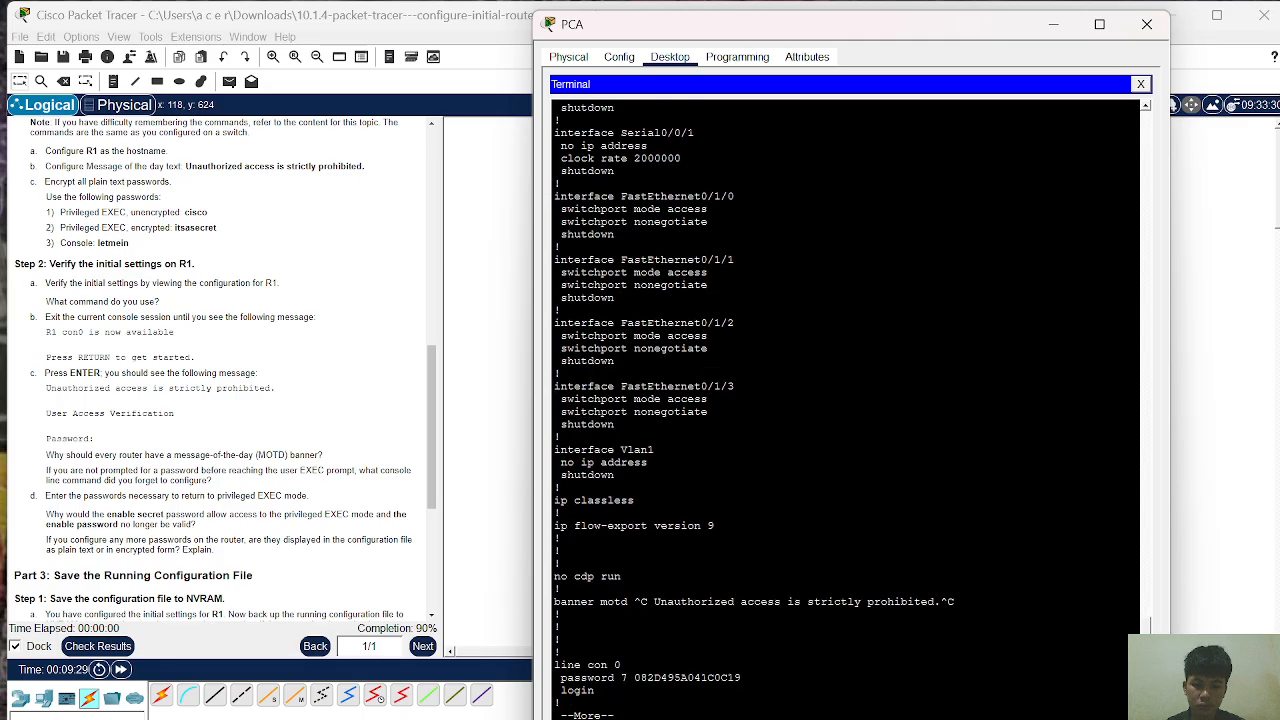
key("Return")
key("Return")
key("Return")
key("Return")
key("Return")
key("Return")
key("Return")
key("Return")
key("Return")
key("Return")
key("Return")
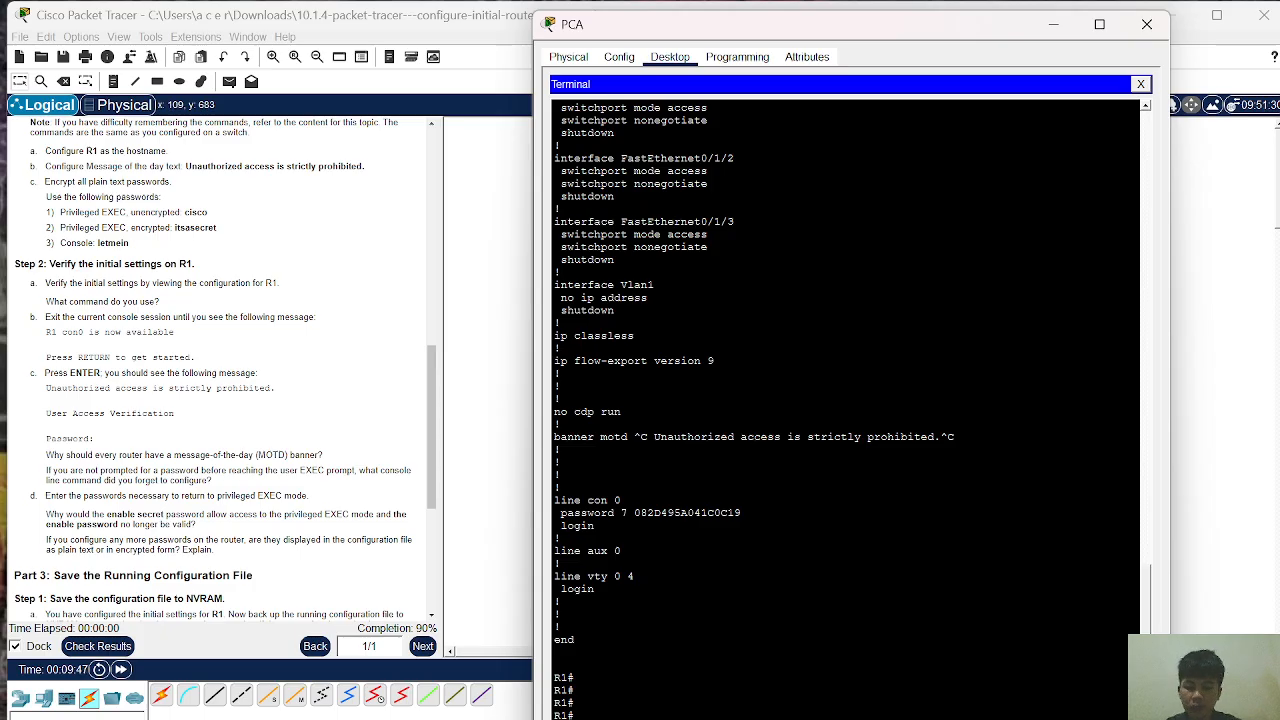
type("exit")
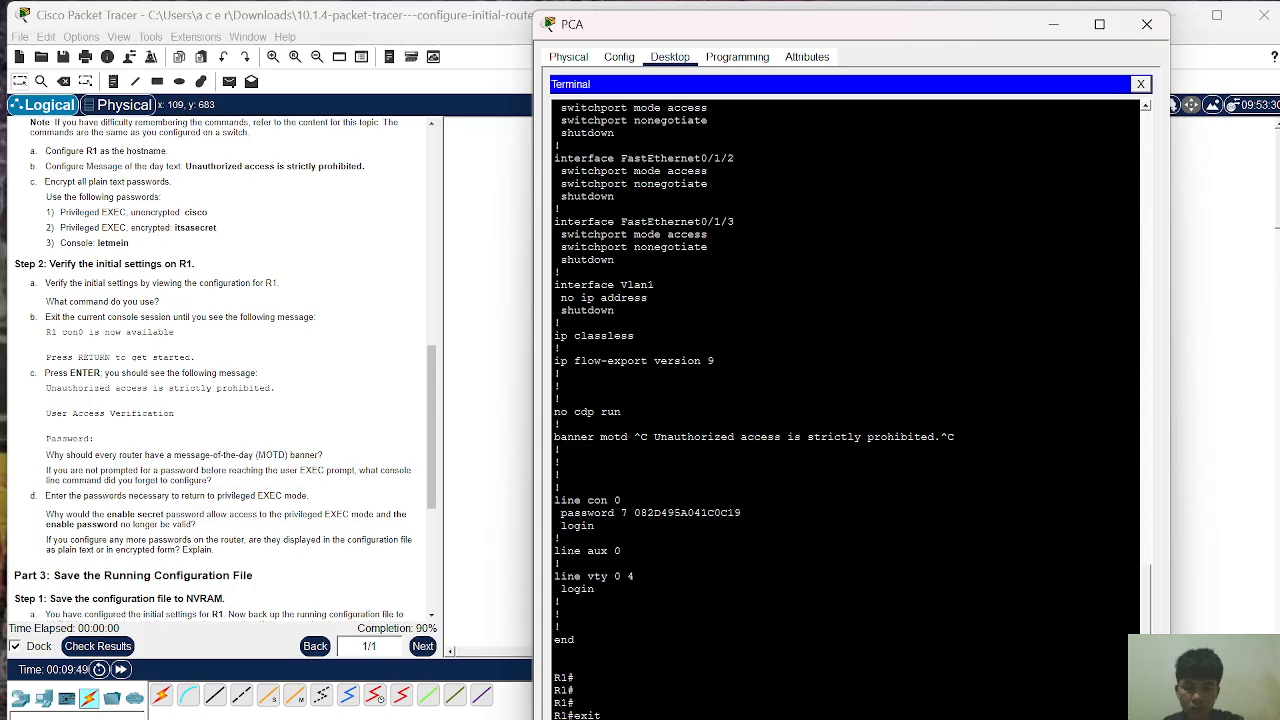
Step: End R1's console session, then log back in past the MOTD banner with the console password
key("Return")
key("Return")
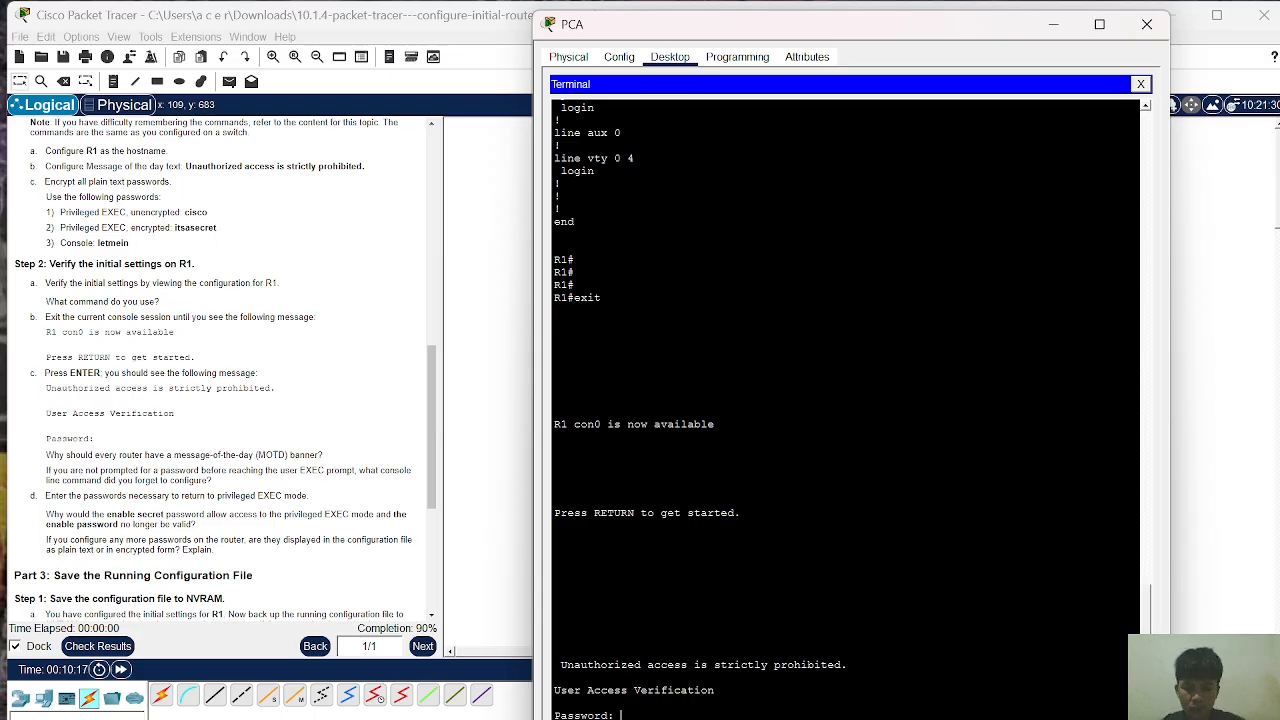
key("Return")
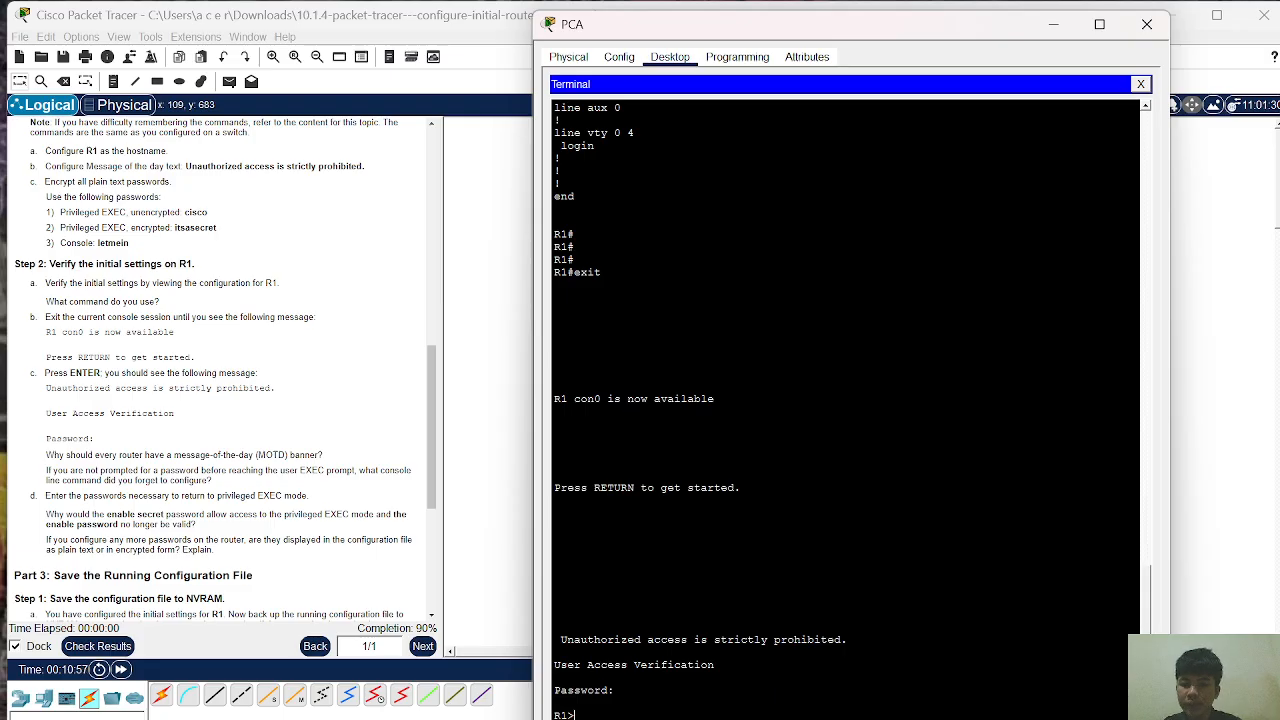
Step: Enter privileged EXEC mode on R1 using enable and its secret password
type("enable")
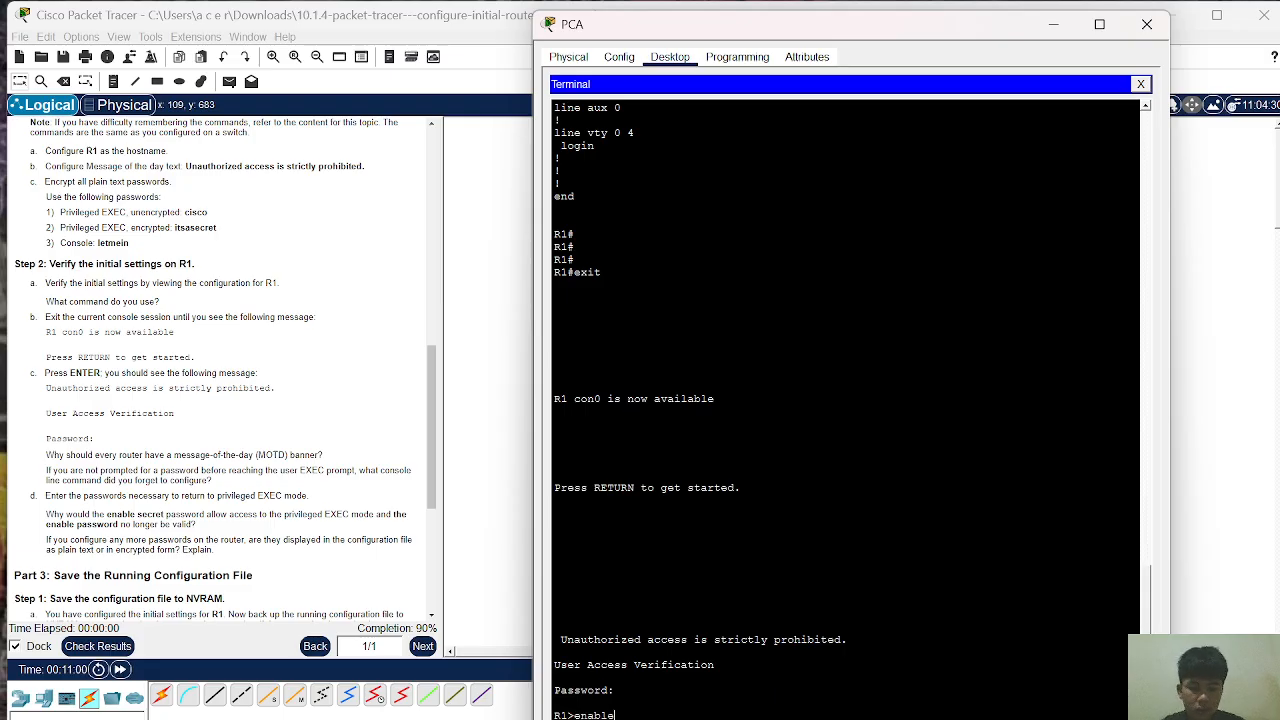
key("Return")
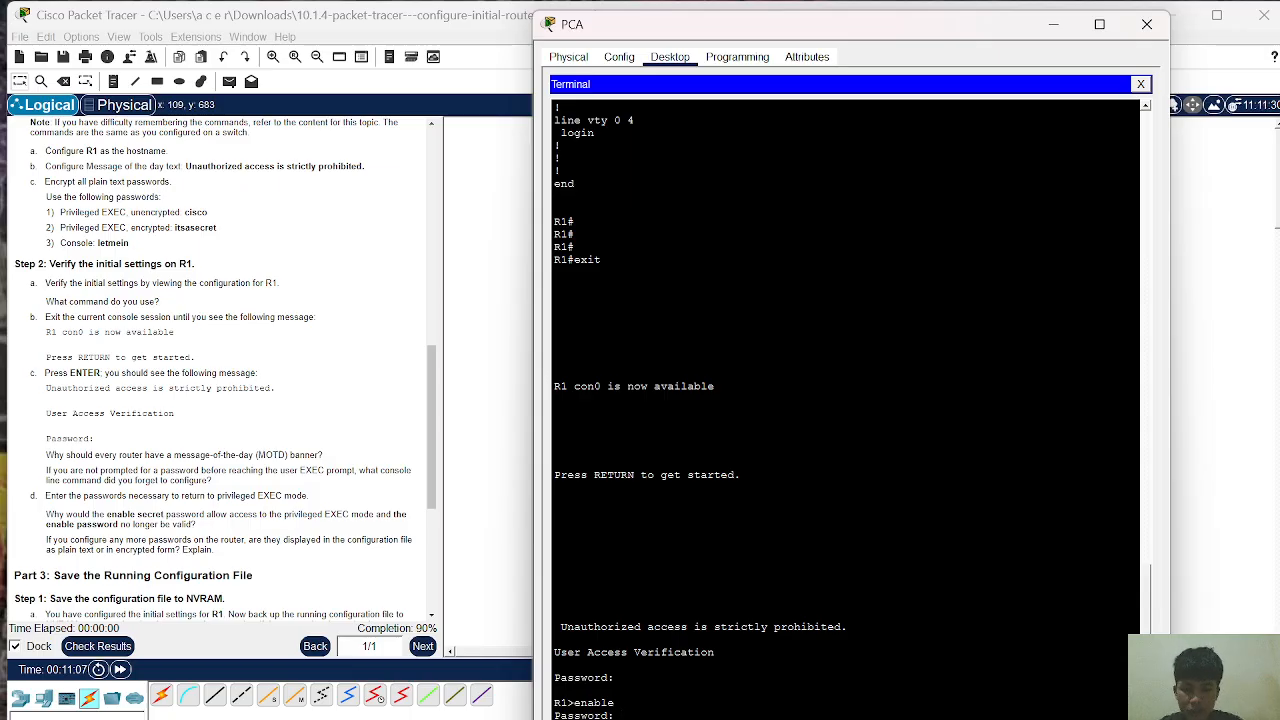
key("Return")
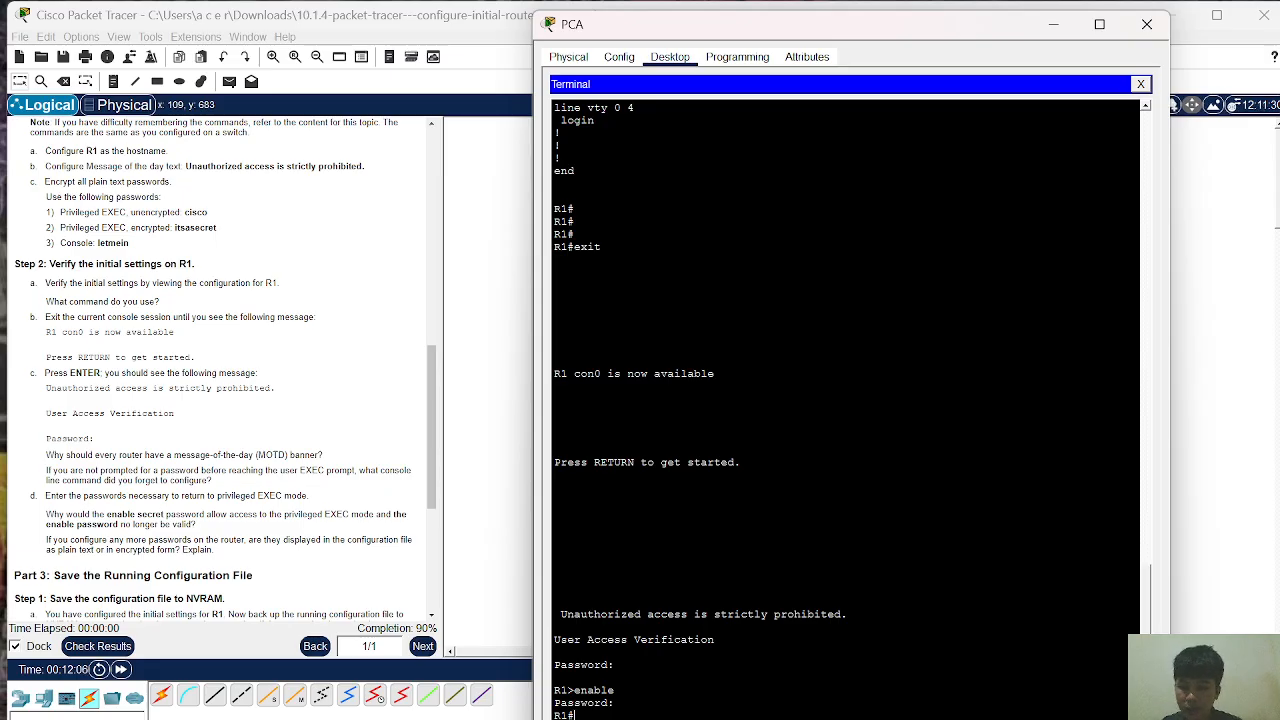
Step: Save R1's running configuration to startup-config in NVRAM, keeping the default destination filename
type("copy")
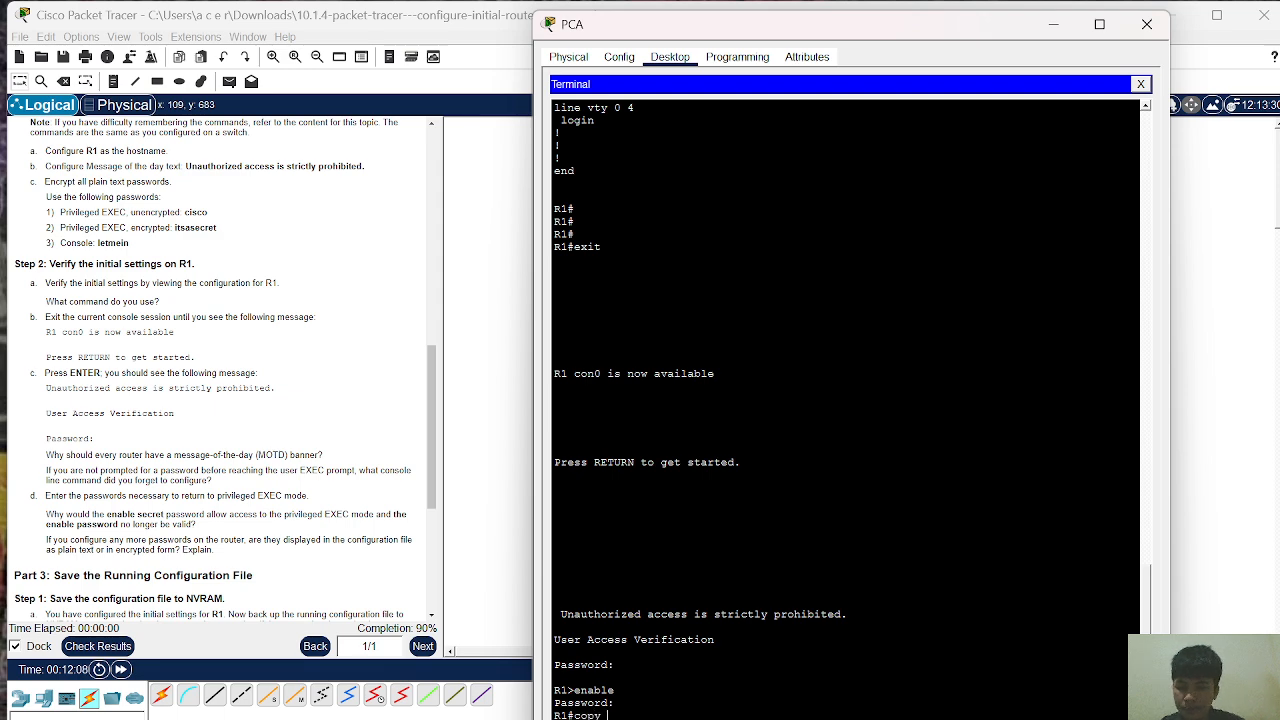
type(" r")
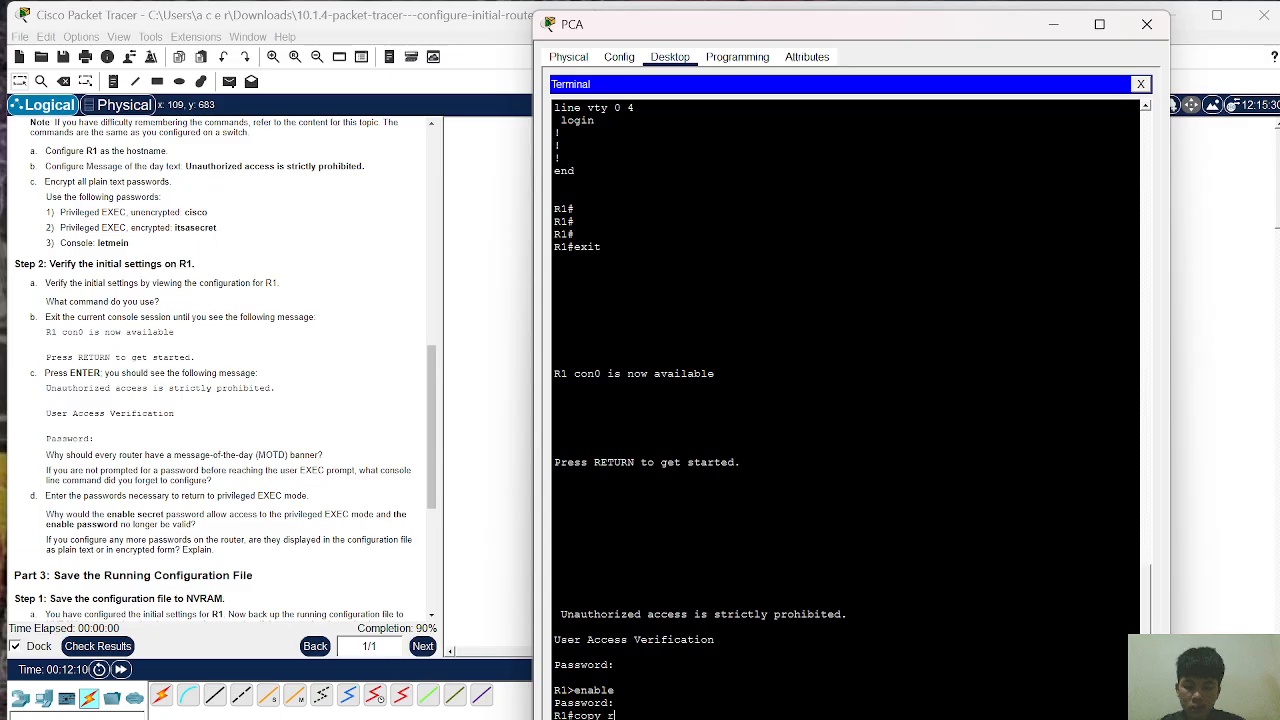
type("unning")
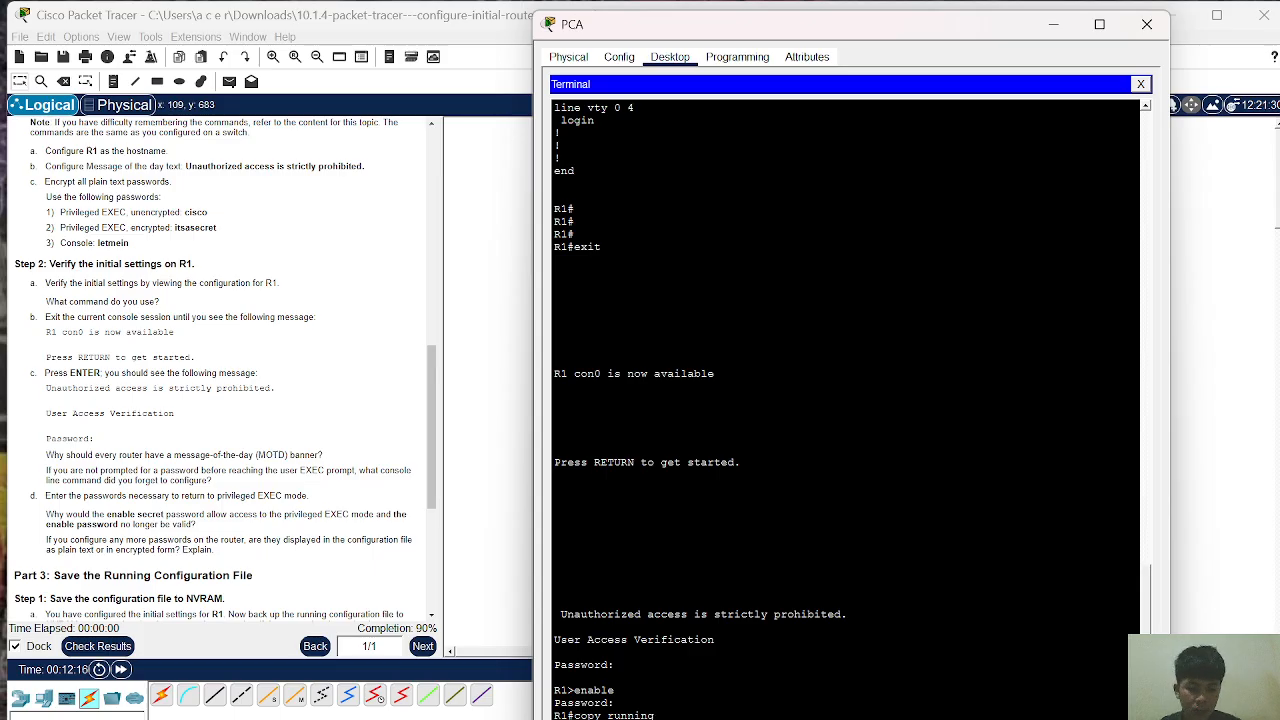
key("BackSpace")
key("BackSpace")
key("BackSpace")
key("BackSpace")
key("BackSpace")
key("BackSpace")
key("BackSpace")
key("BackSpace")
key("BackSpace")
key("BackSpace")
key("BackSpace")
key("BackSpace")
key("BackSpace")
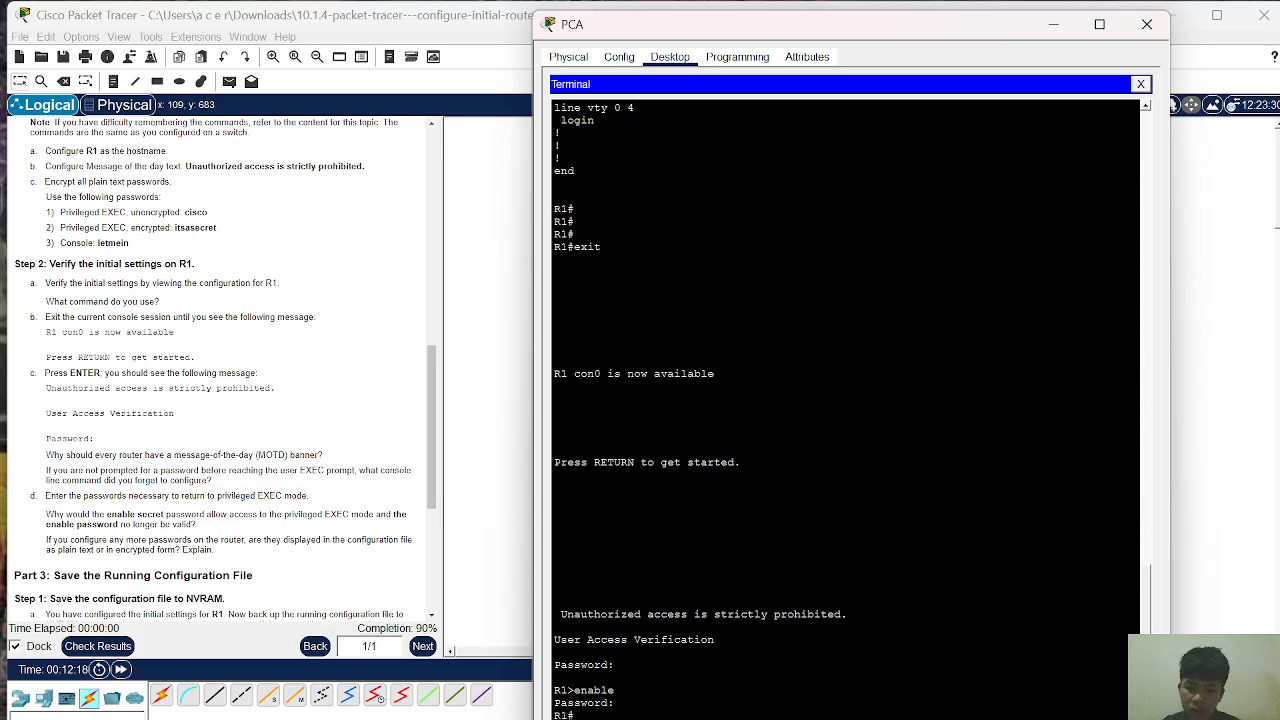
type("co")
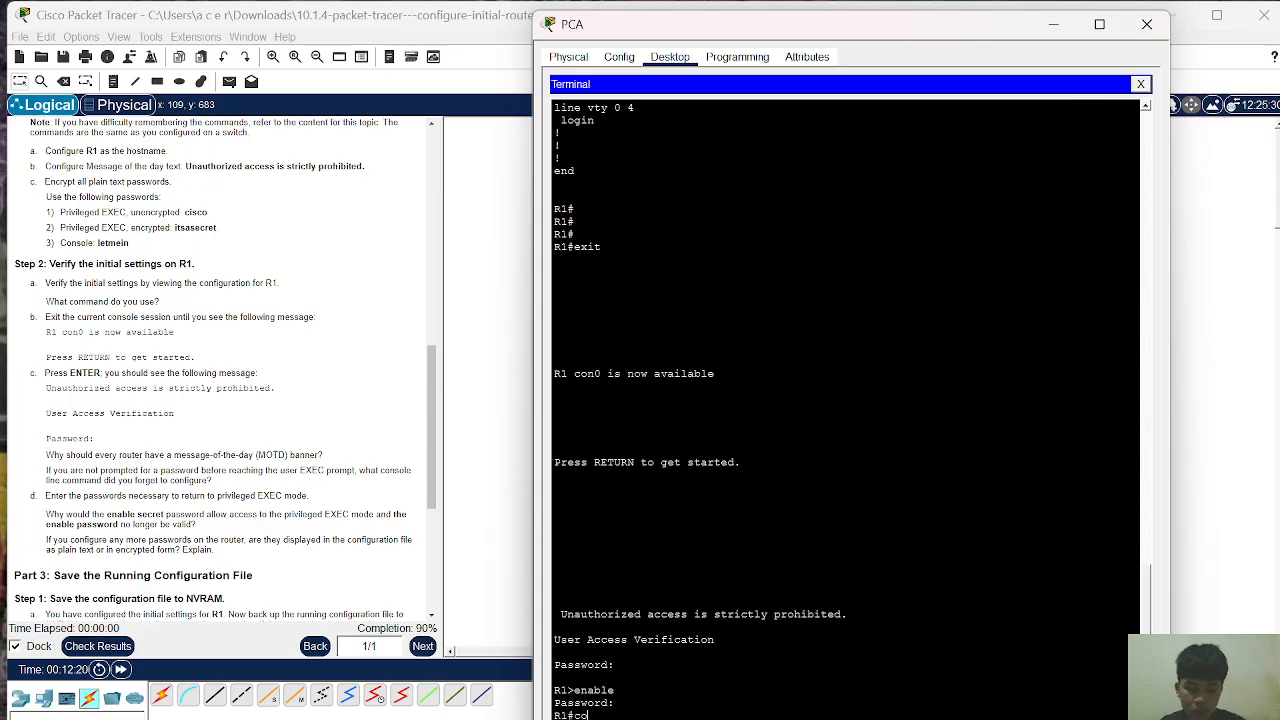
type("py ru")
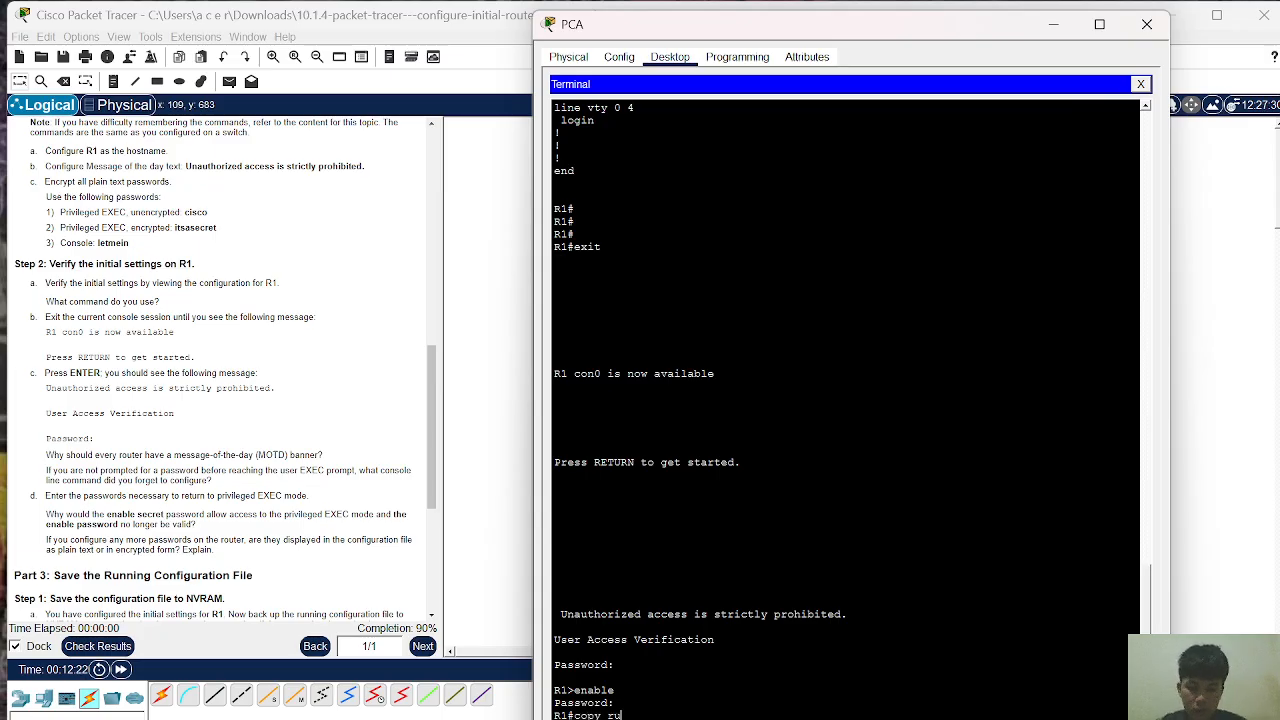
type("nning-")
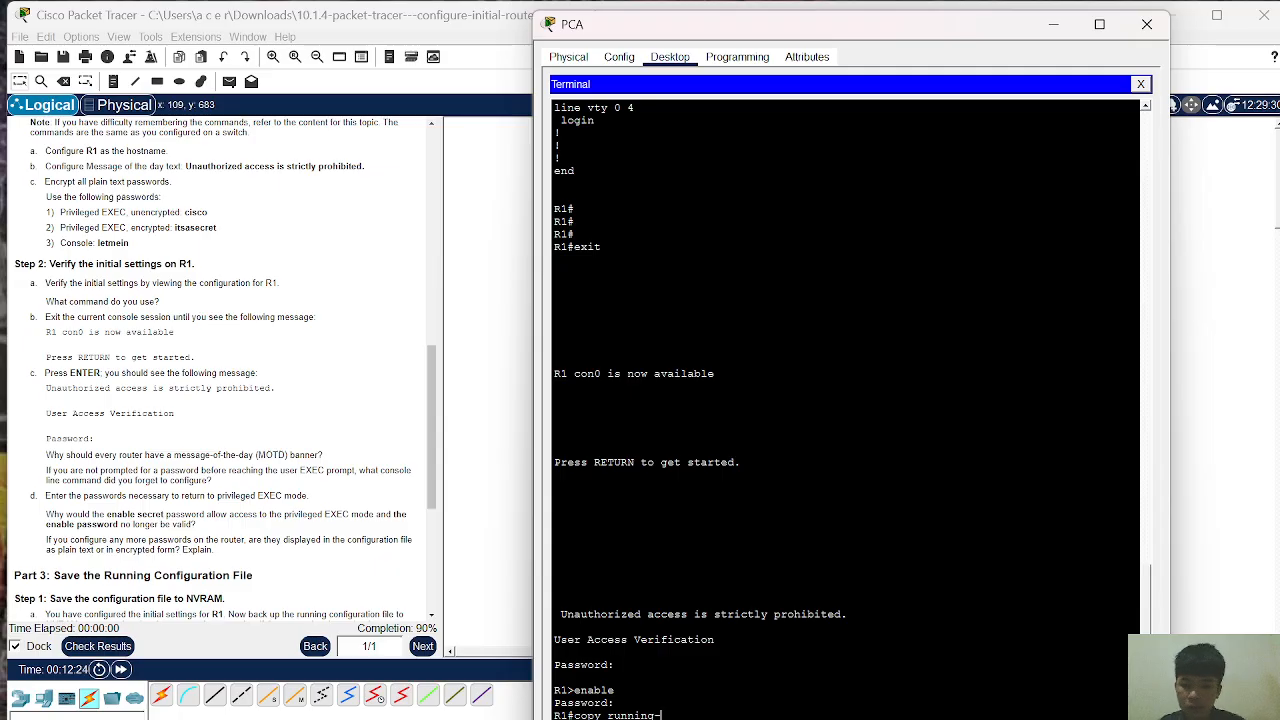
type("c")
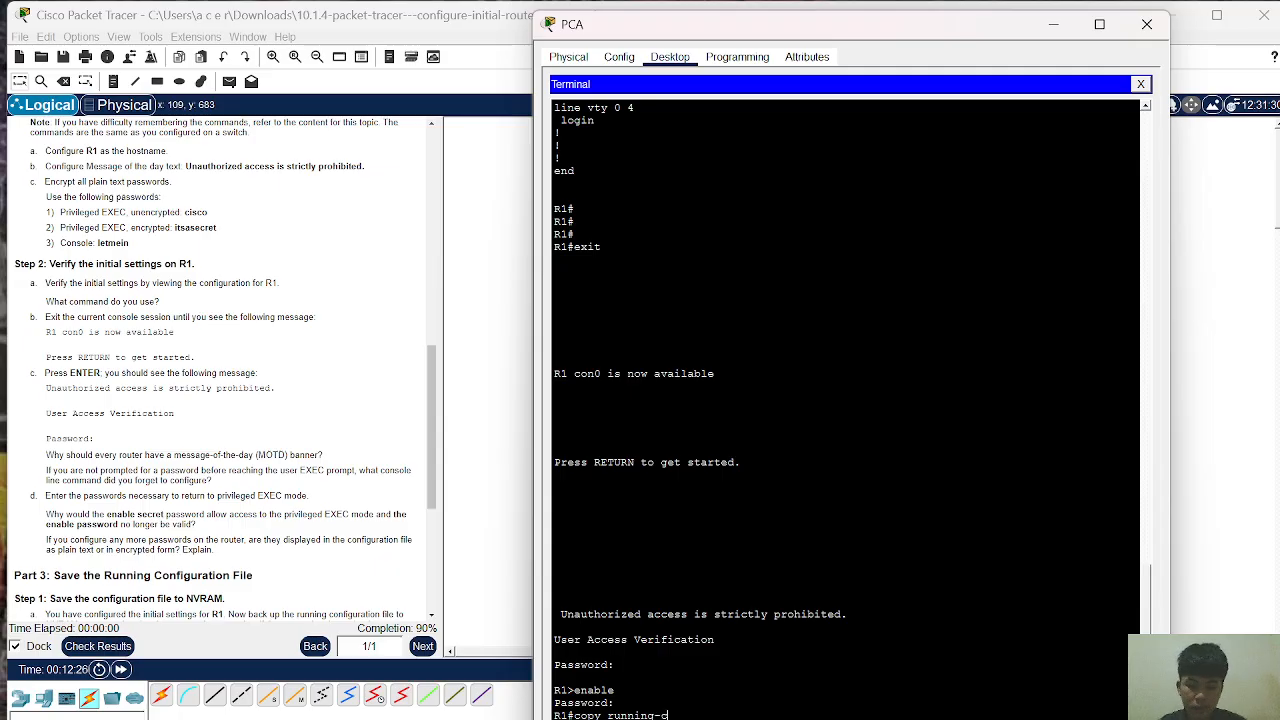
type("onfig")
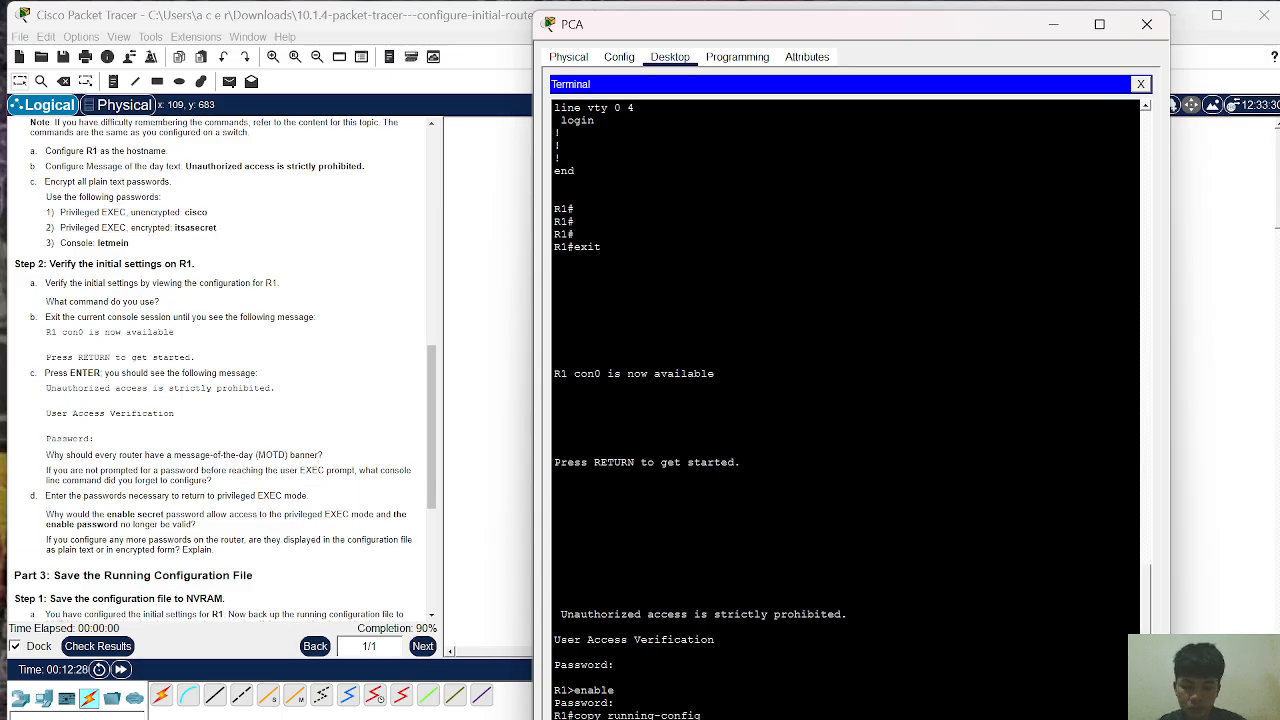
type(" startup-")
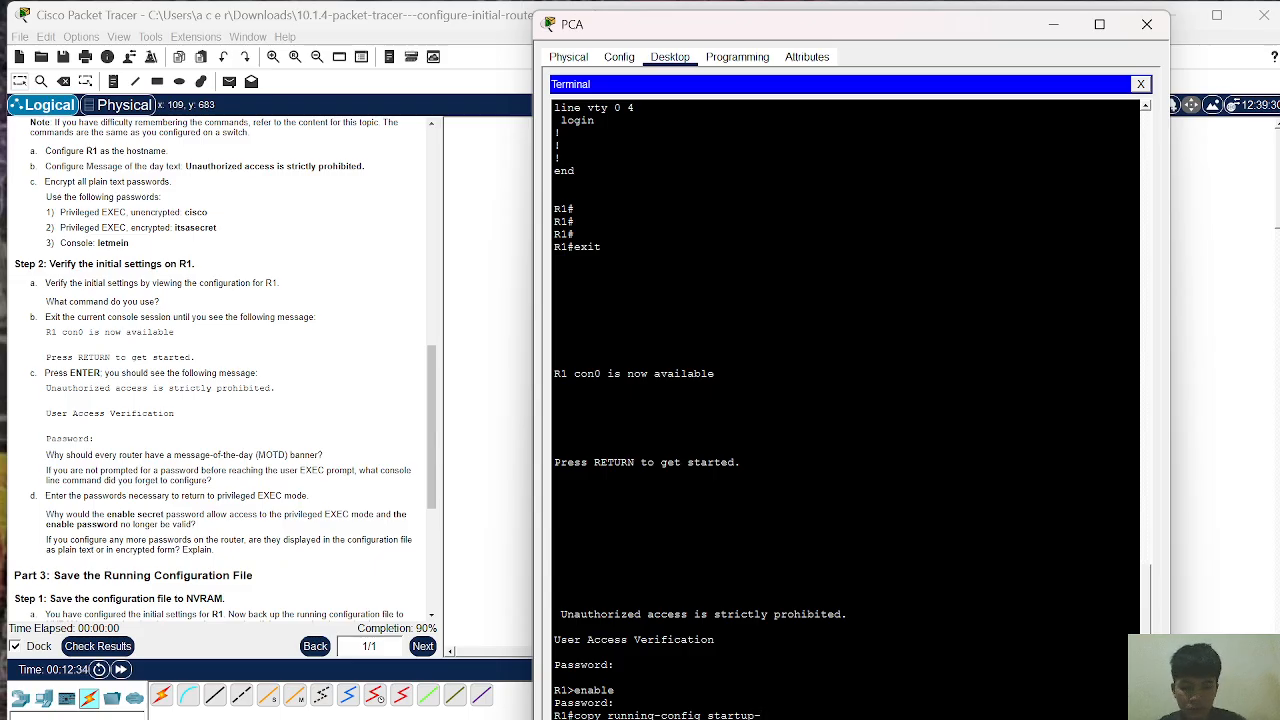
type("confi")
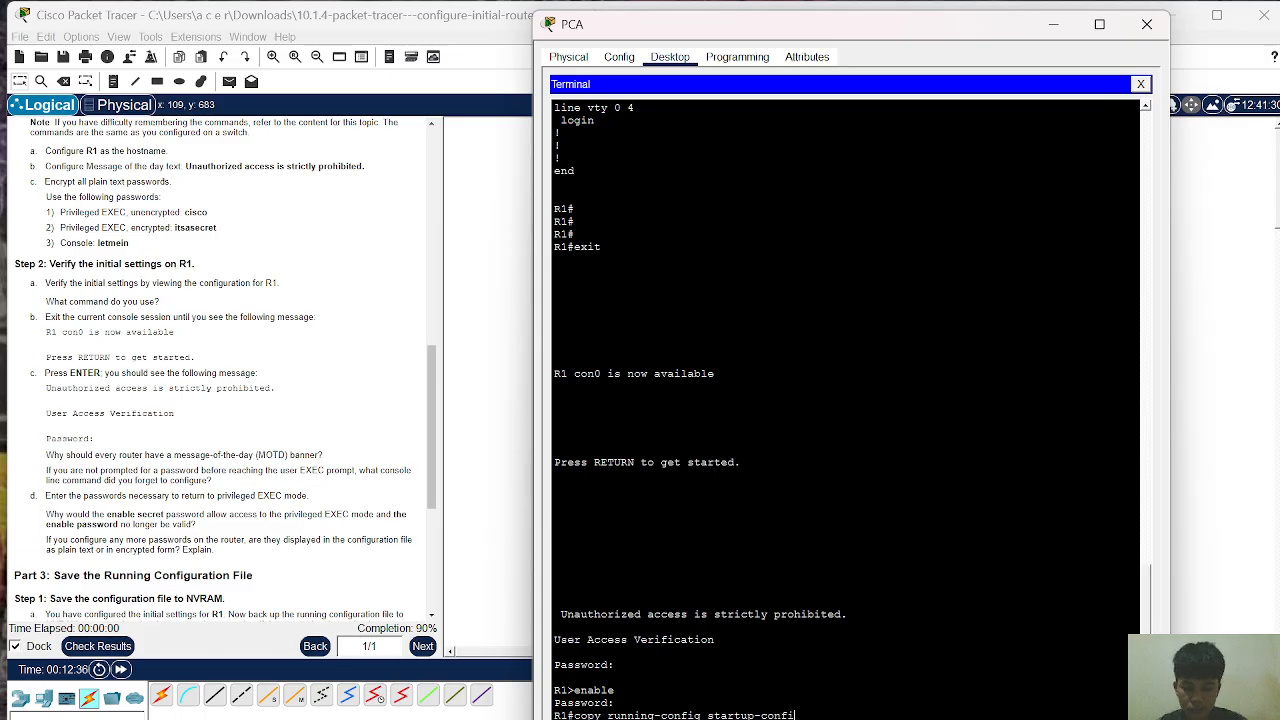
type("g")
key("Return")
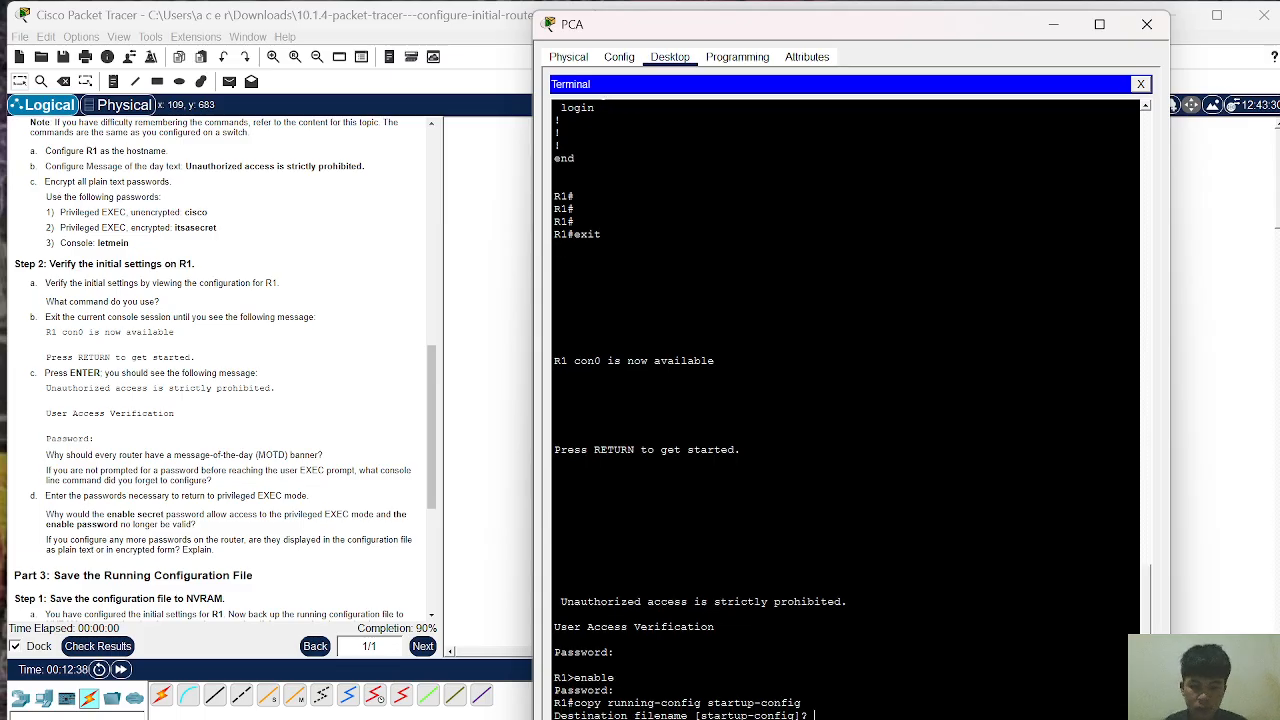
key("Return")
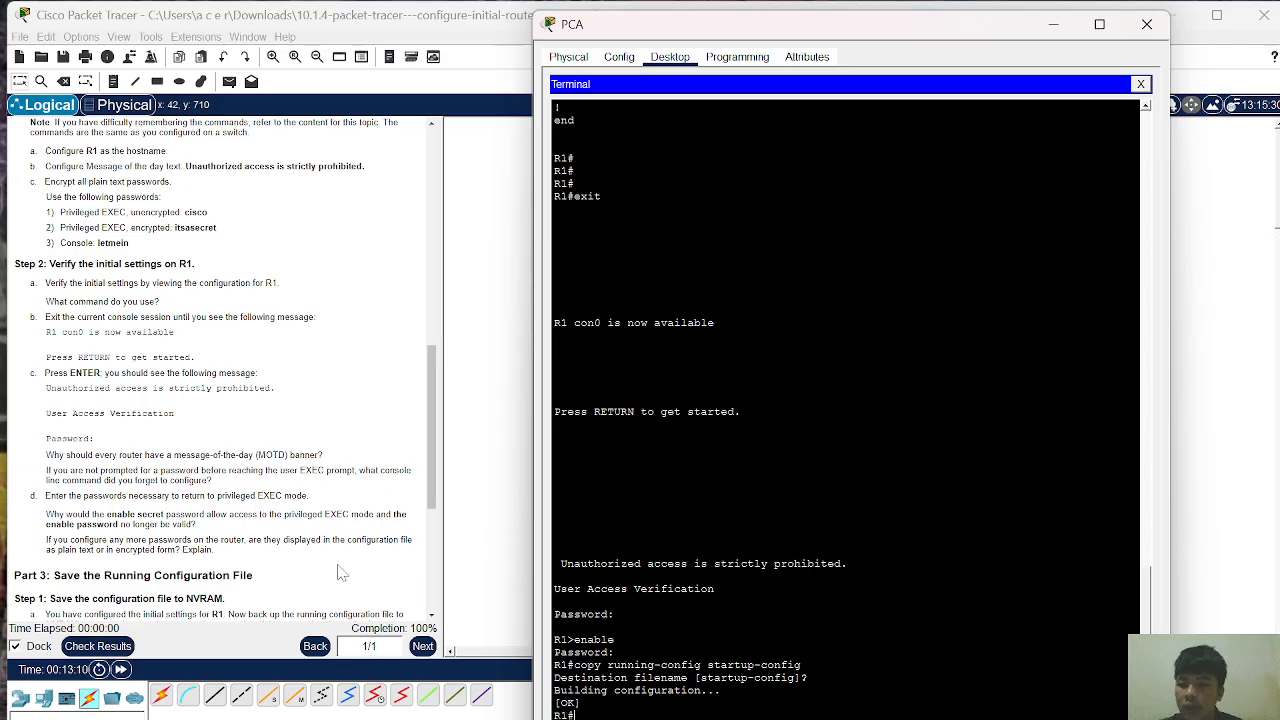
Step: List R1's flash contents with show flash, highlighting the c1900-universalk9-mz.SPA.151-4.M4.bin image name
scroll(113, 333, "down", 3)
scroll(113, 333, "down", 5)
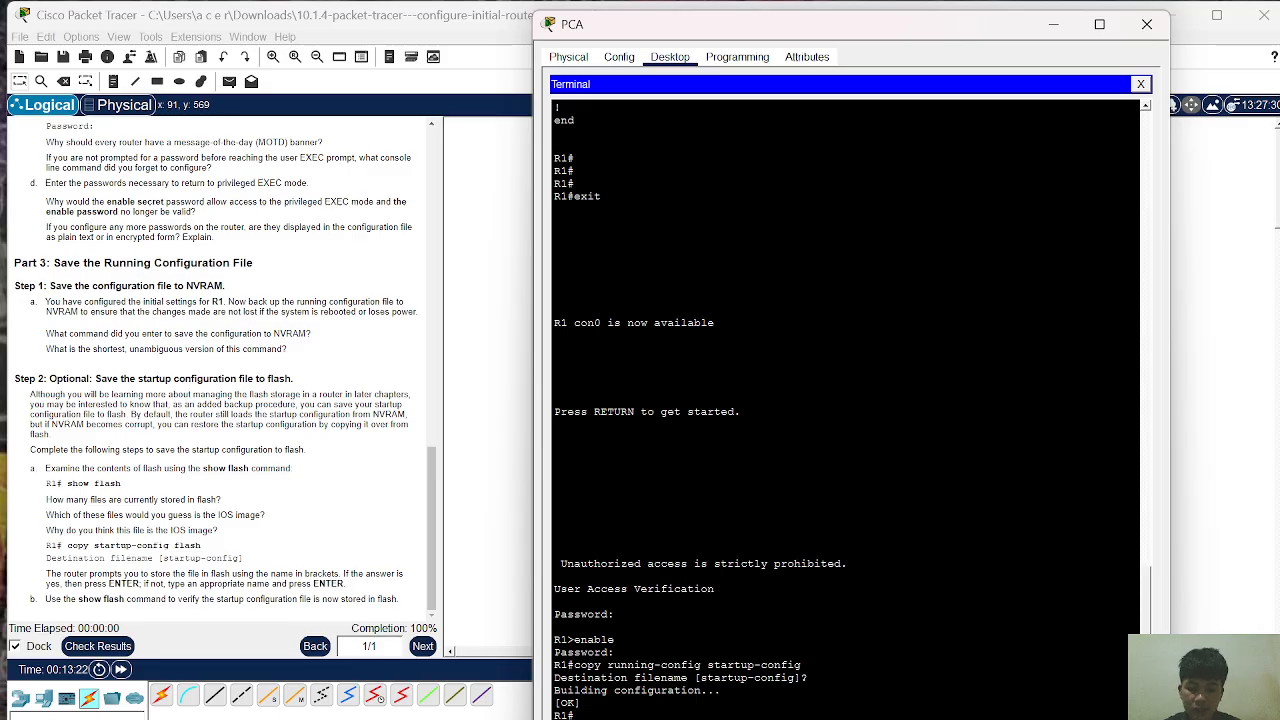
type("show")
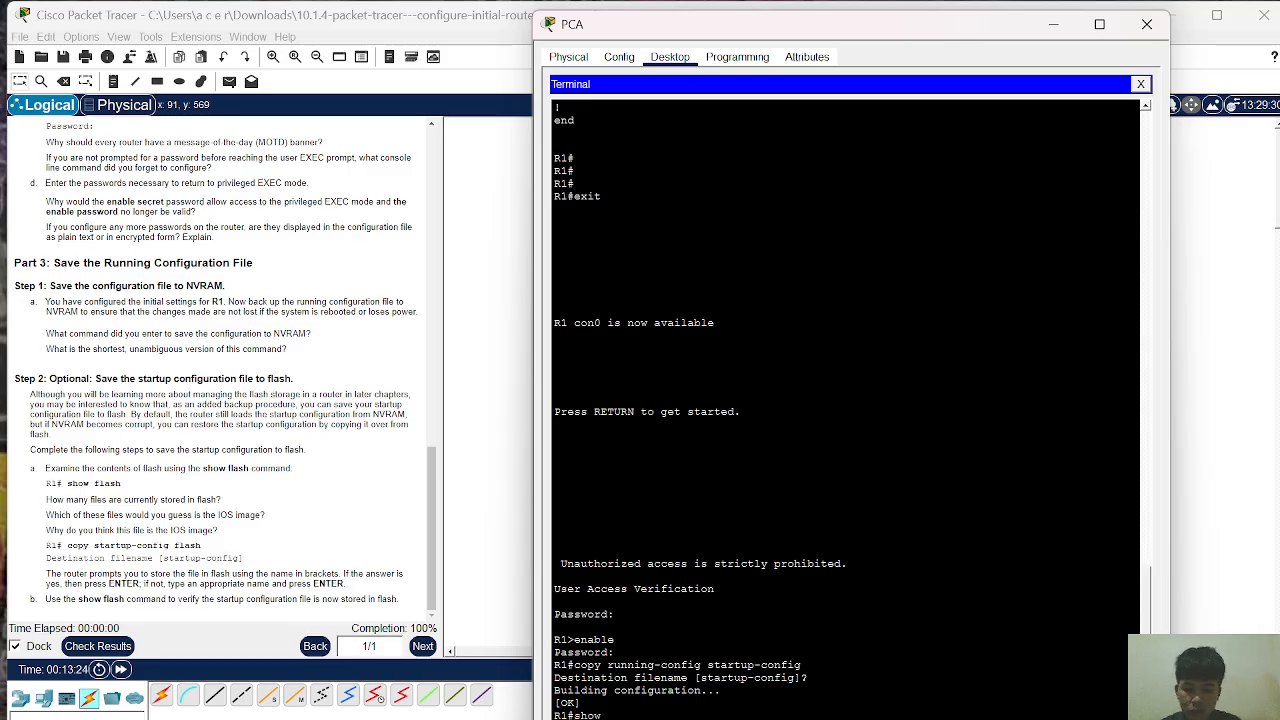
type(" flash")
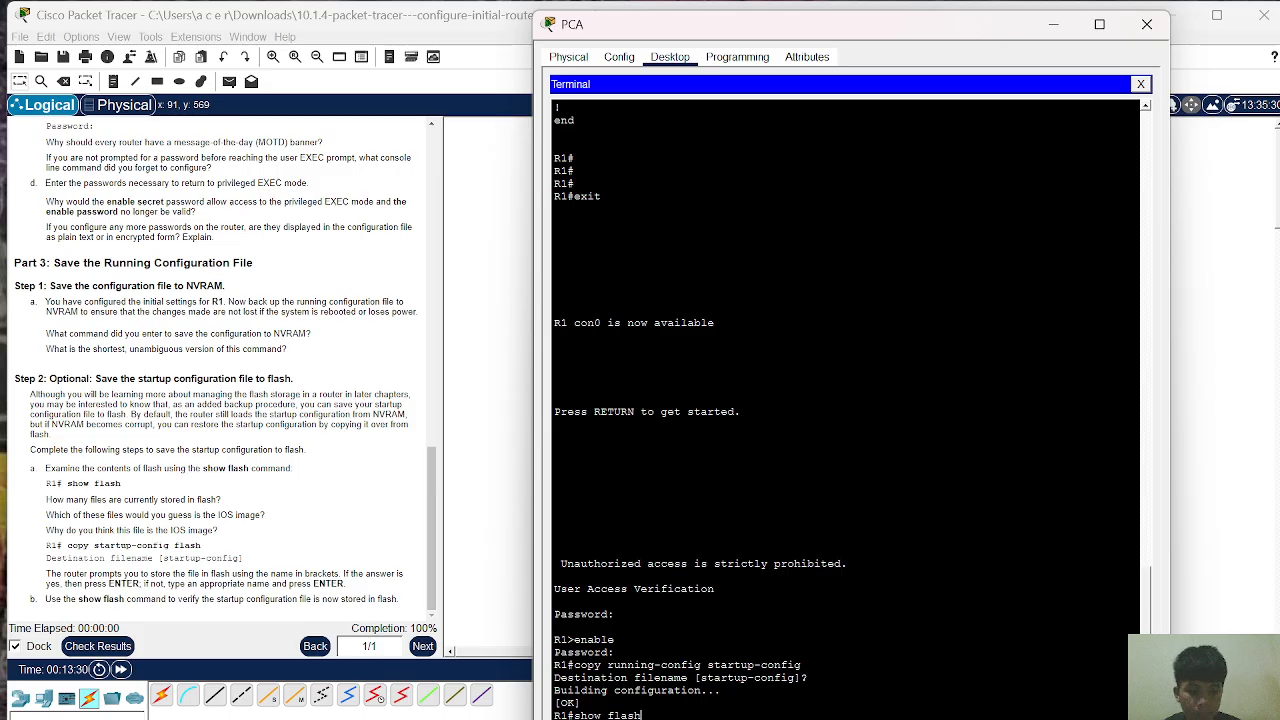
key("Return")
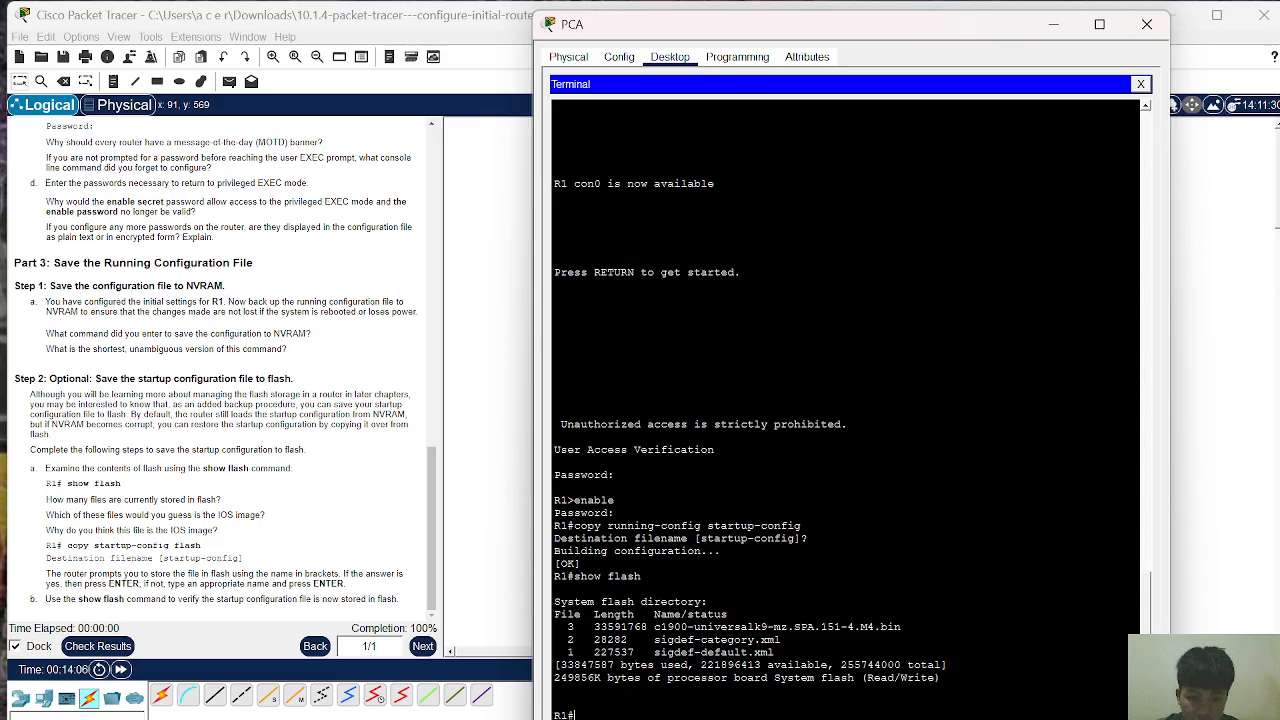
left_click_drag(901, 627, 654, 627)
left_click(656, 628)
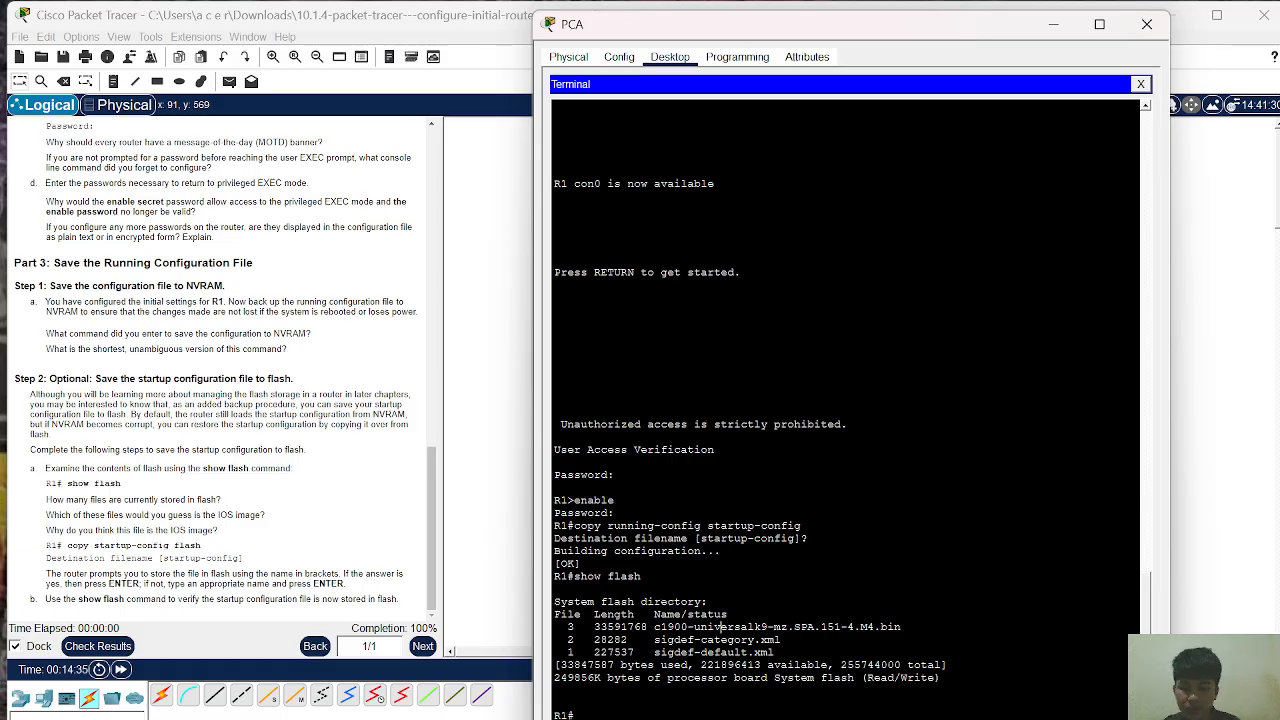
Step: Copy R1's startup-config to flash under the default name and confirm with show flash that it is listed (1282 bytes)
type("copy ")
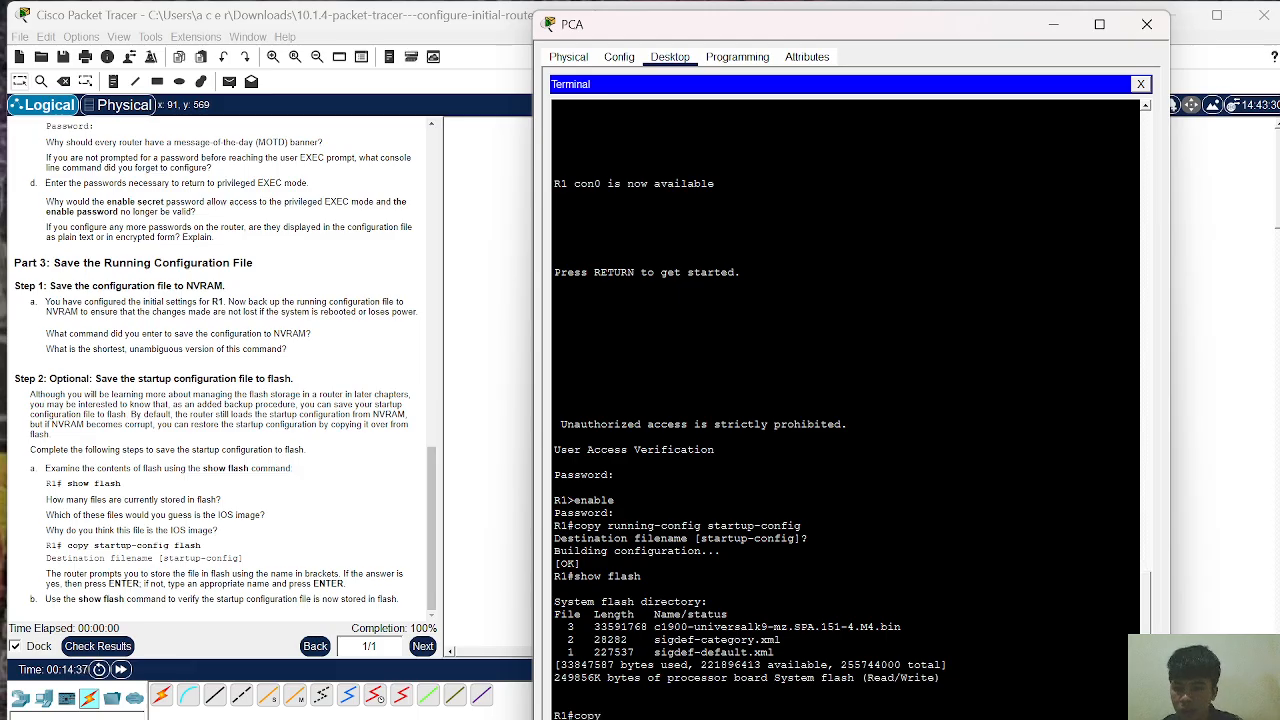
type("start")
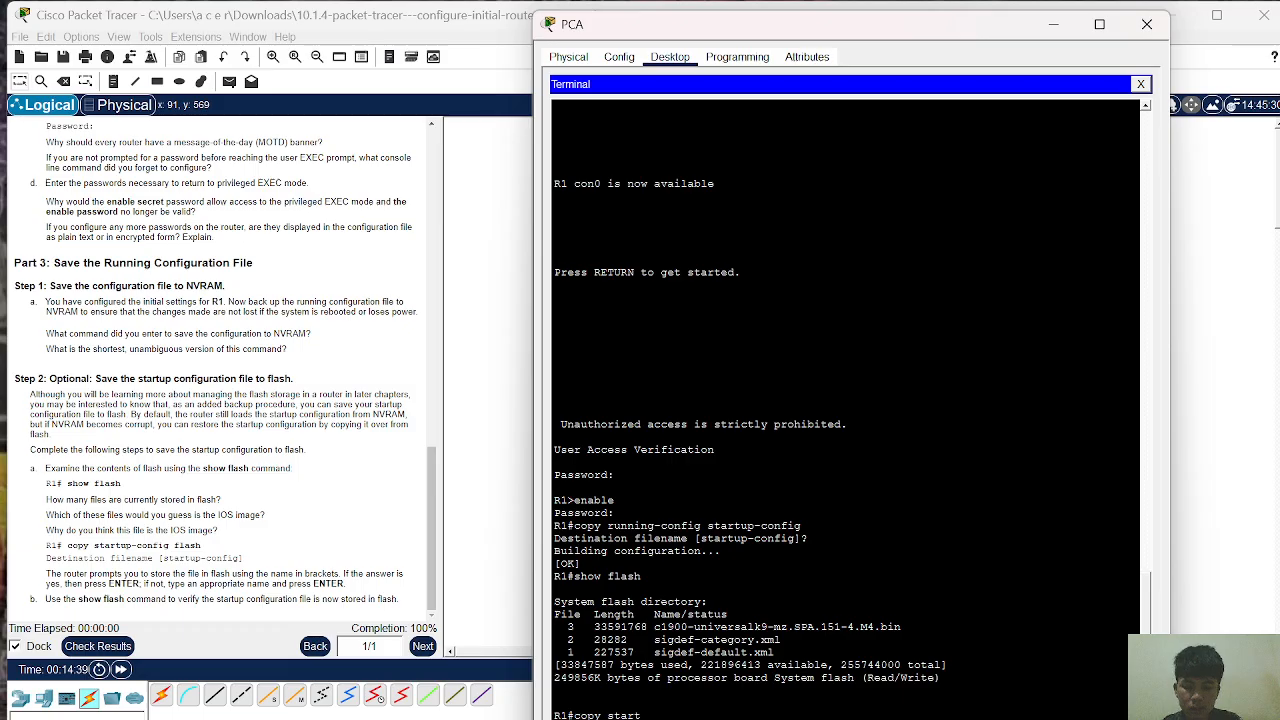
type("up")
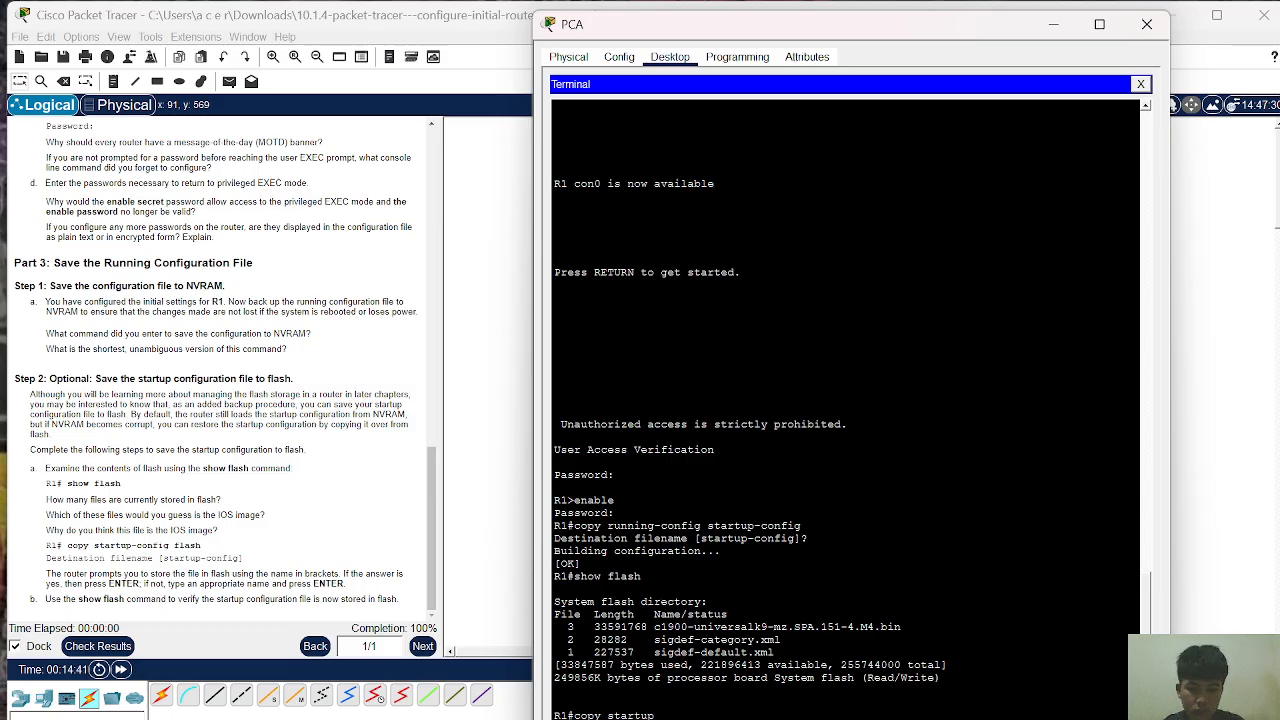
type("-")
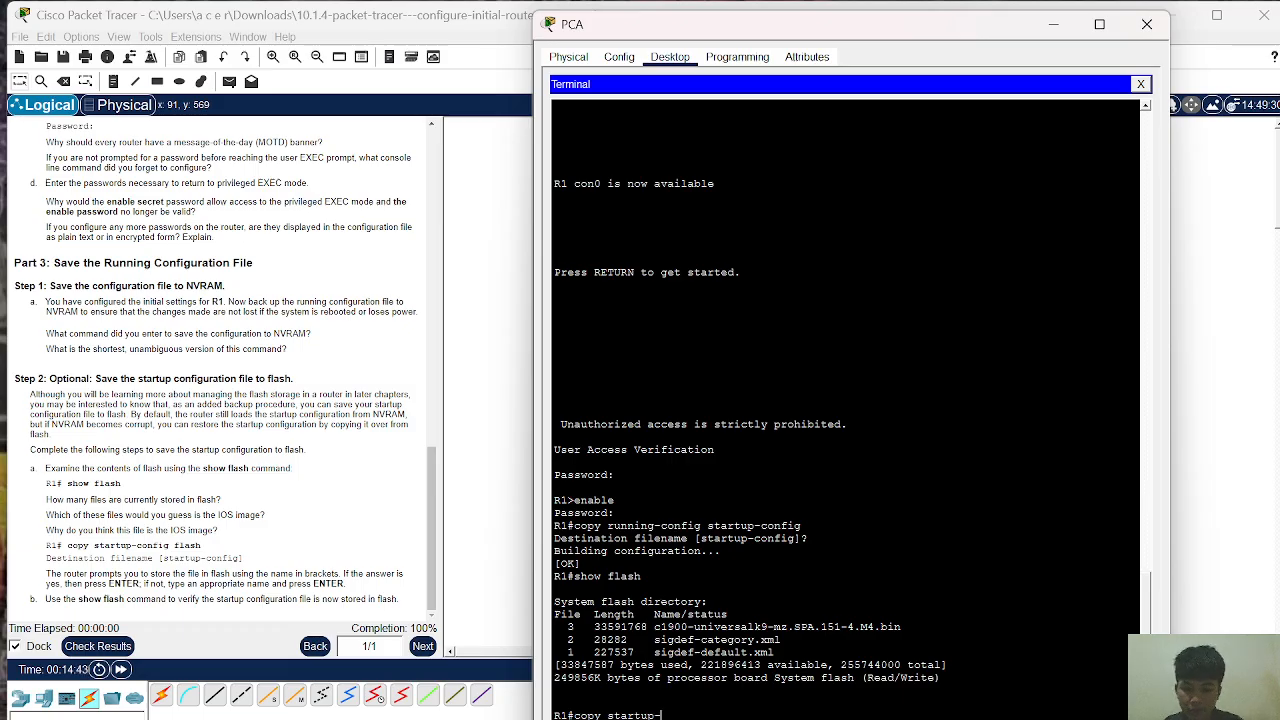
type("confi")
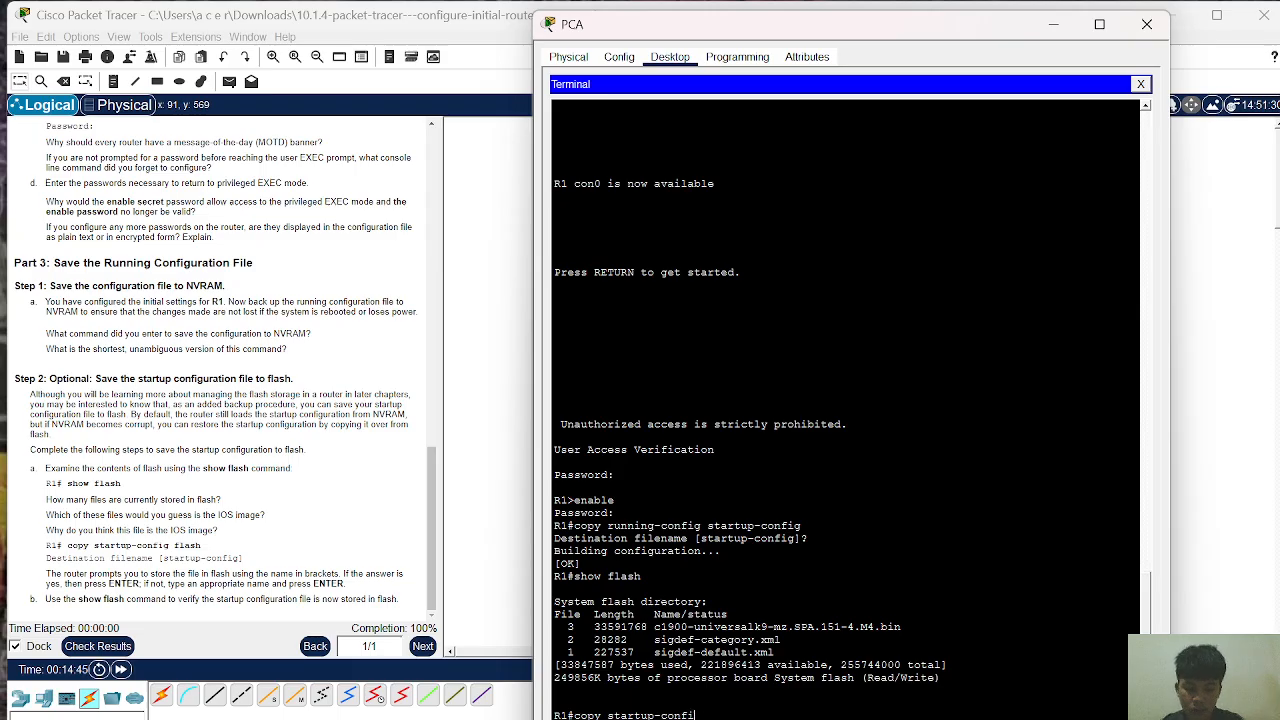
type("g flash")
key("Return")
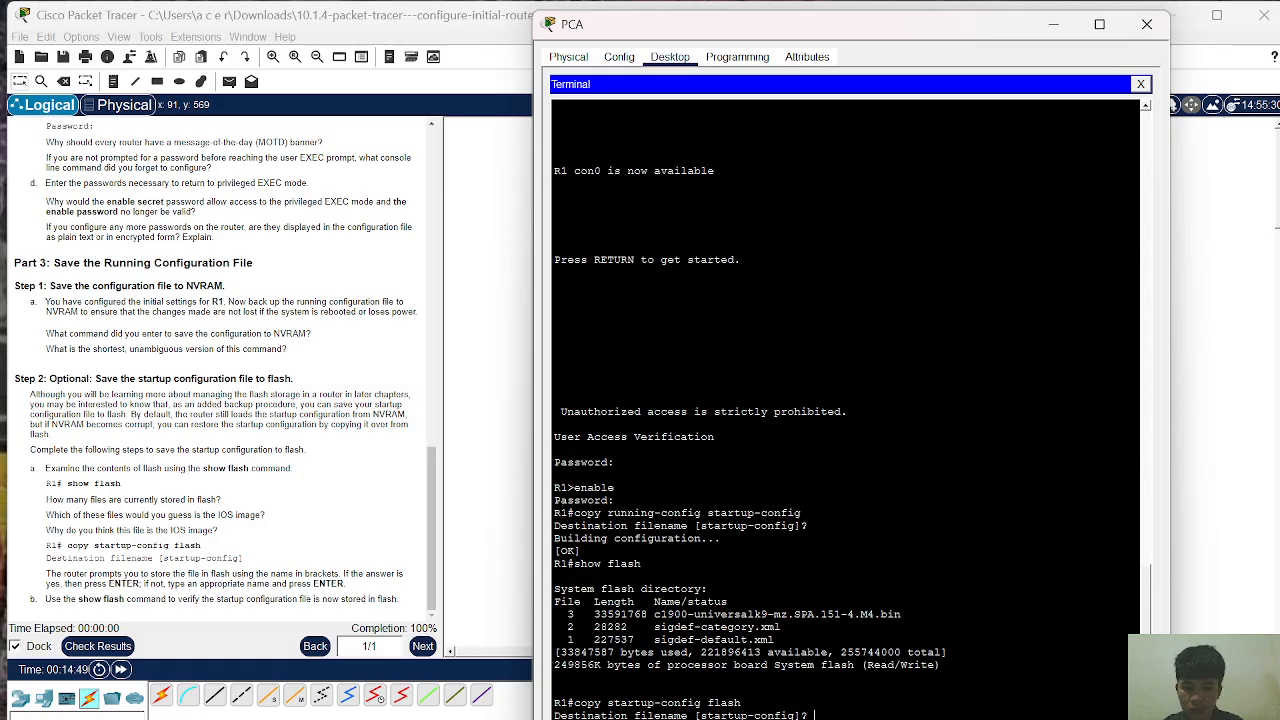
key("Return")
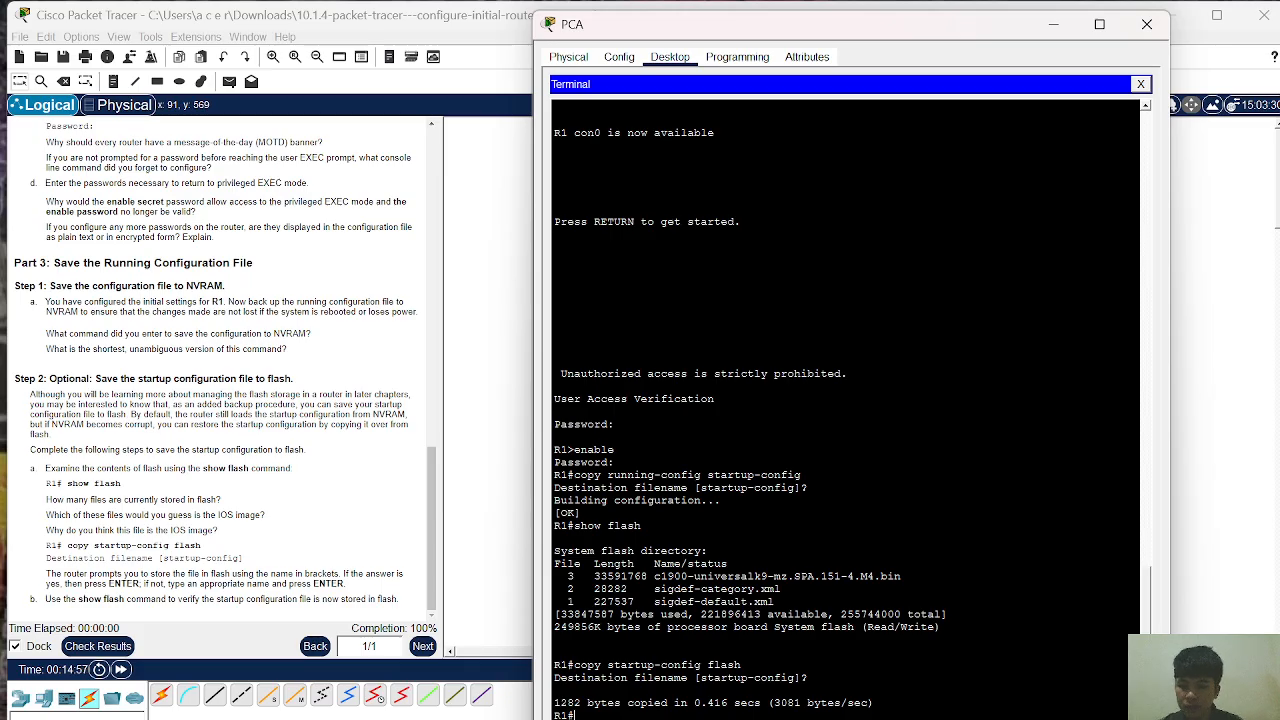
type("show")
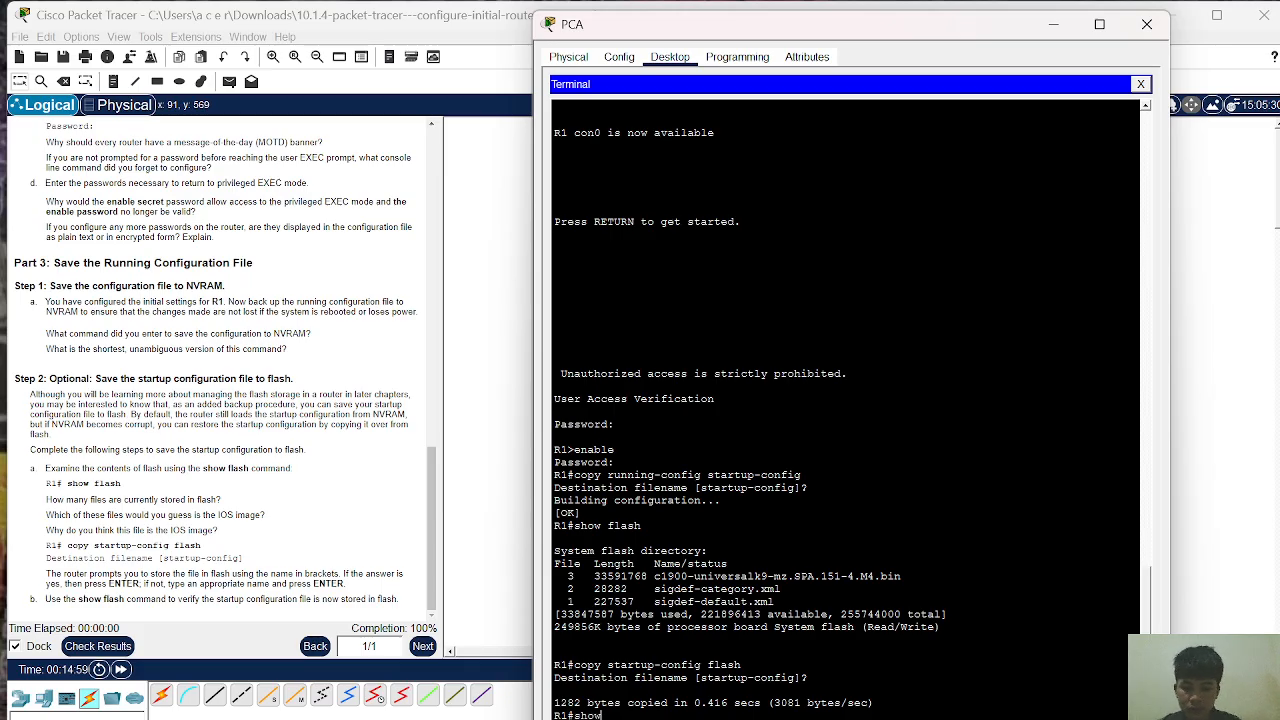
type(" flash")
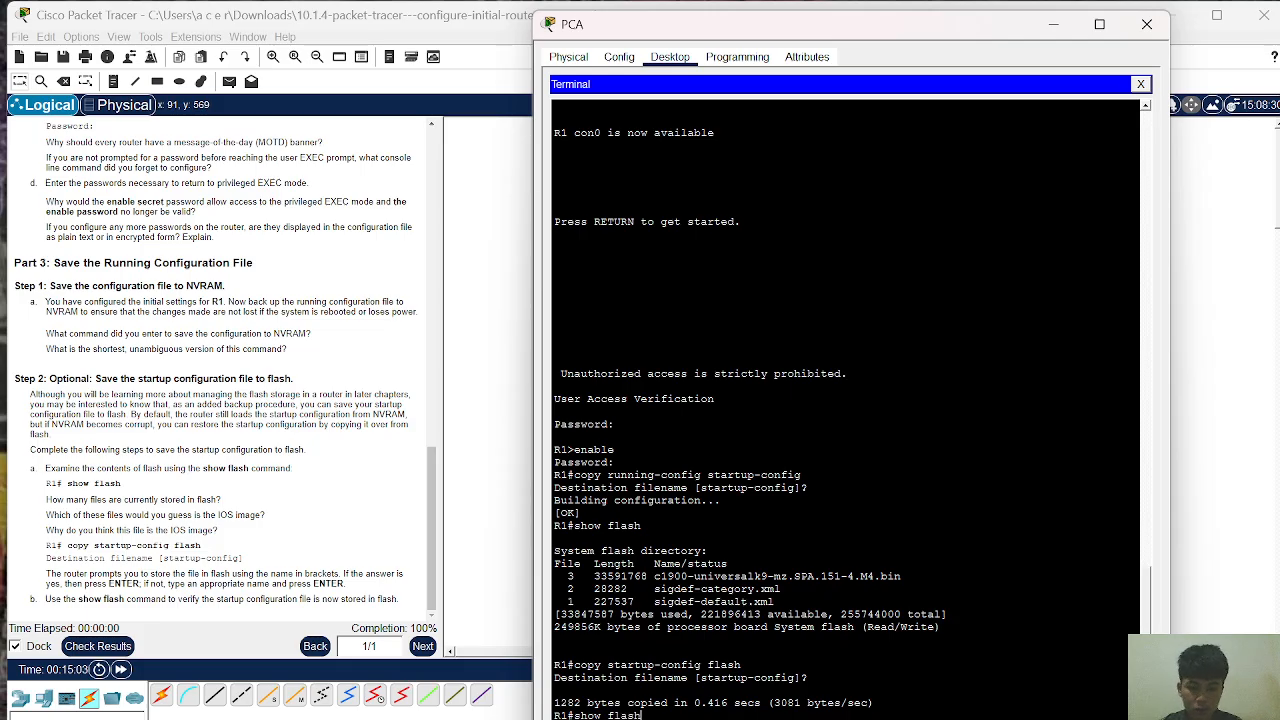
key("Return")
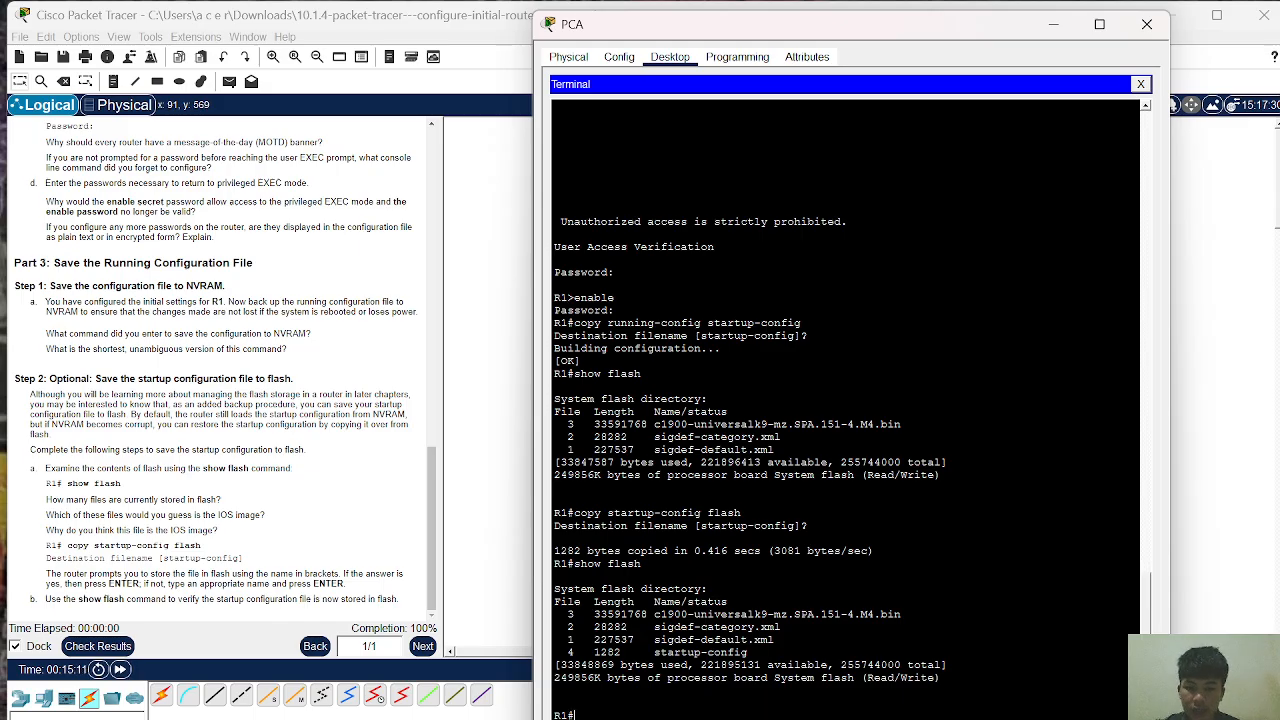
Step: Review the four flash files, then minimize the PCA terminal to return to the topology
left_click_drag(568, 614, 620, 652)
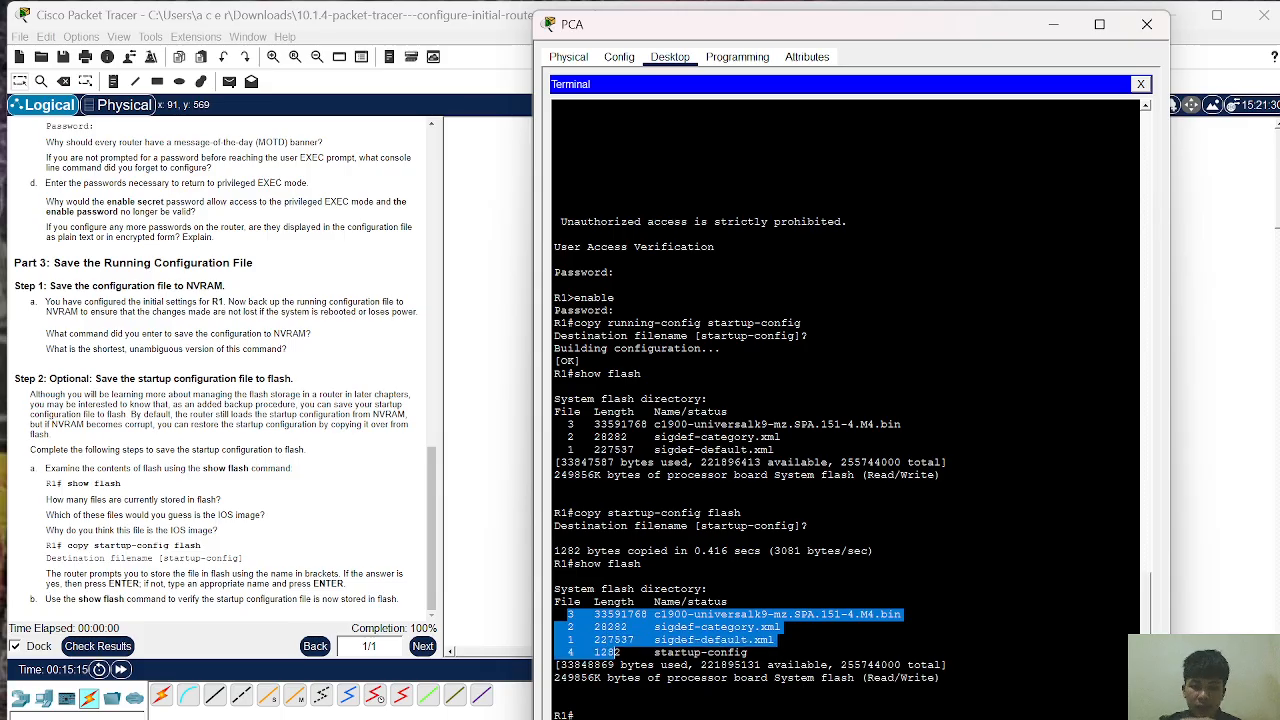
left_click(641, 665)
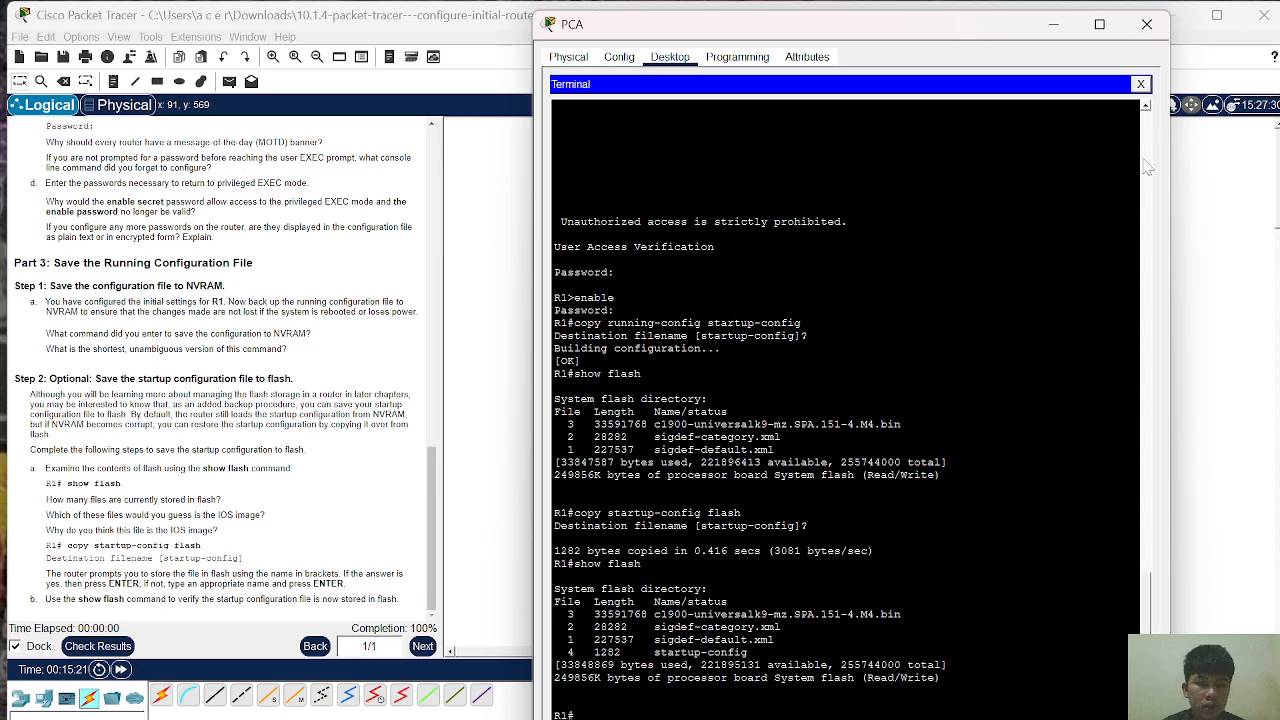
left_click(1056, 29)
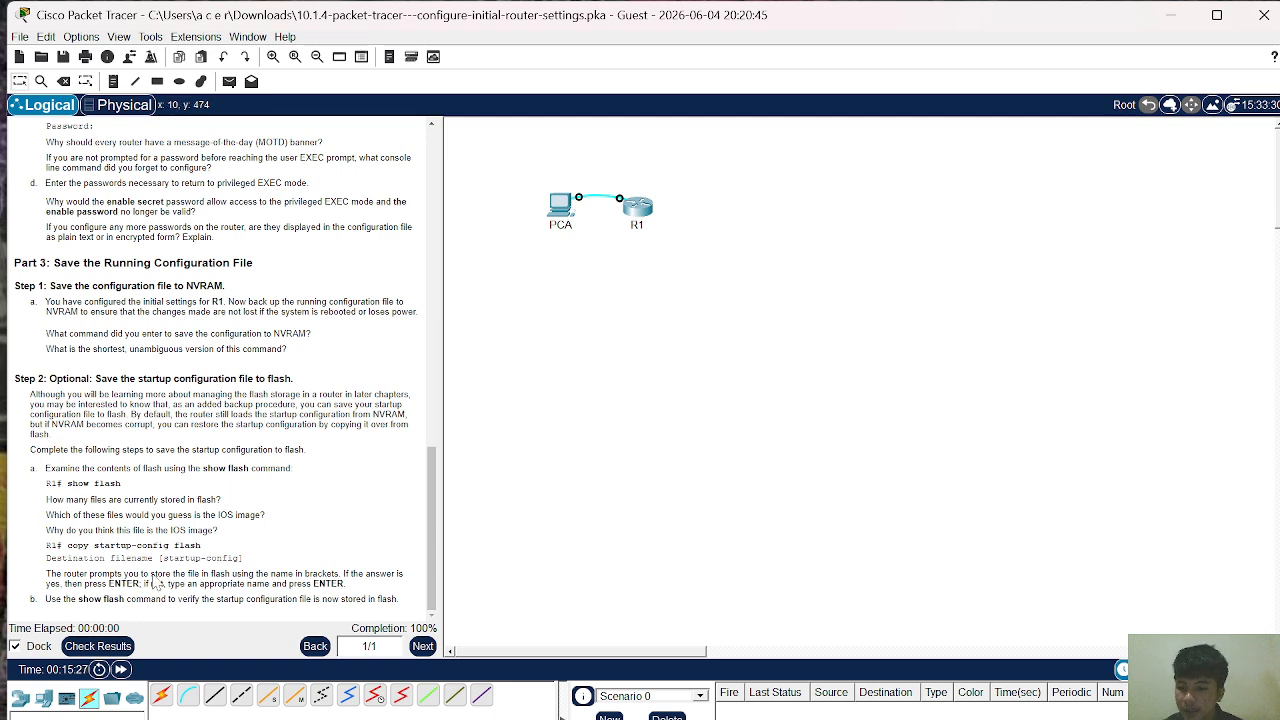
Step: Check results and review the Assessment Items tab showing 80/80 with all 10 items correct
left_click(85, 647)
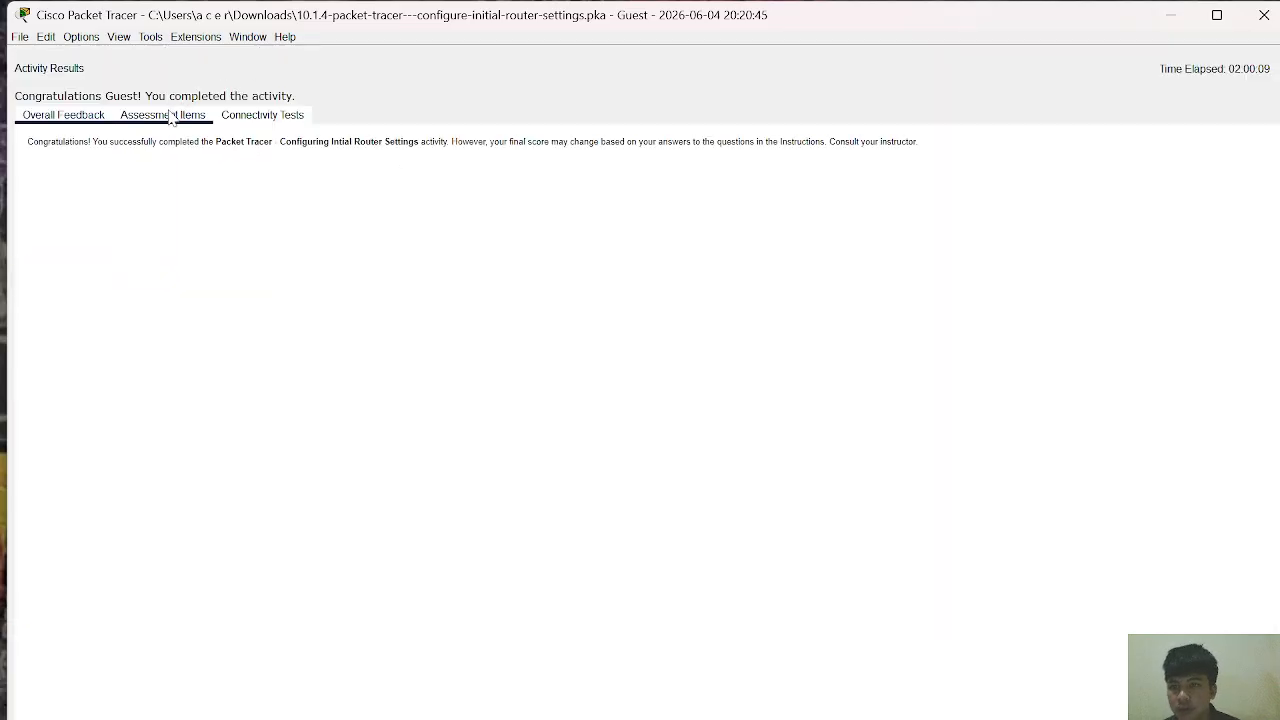
left_click(172, 116)
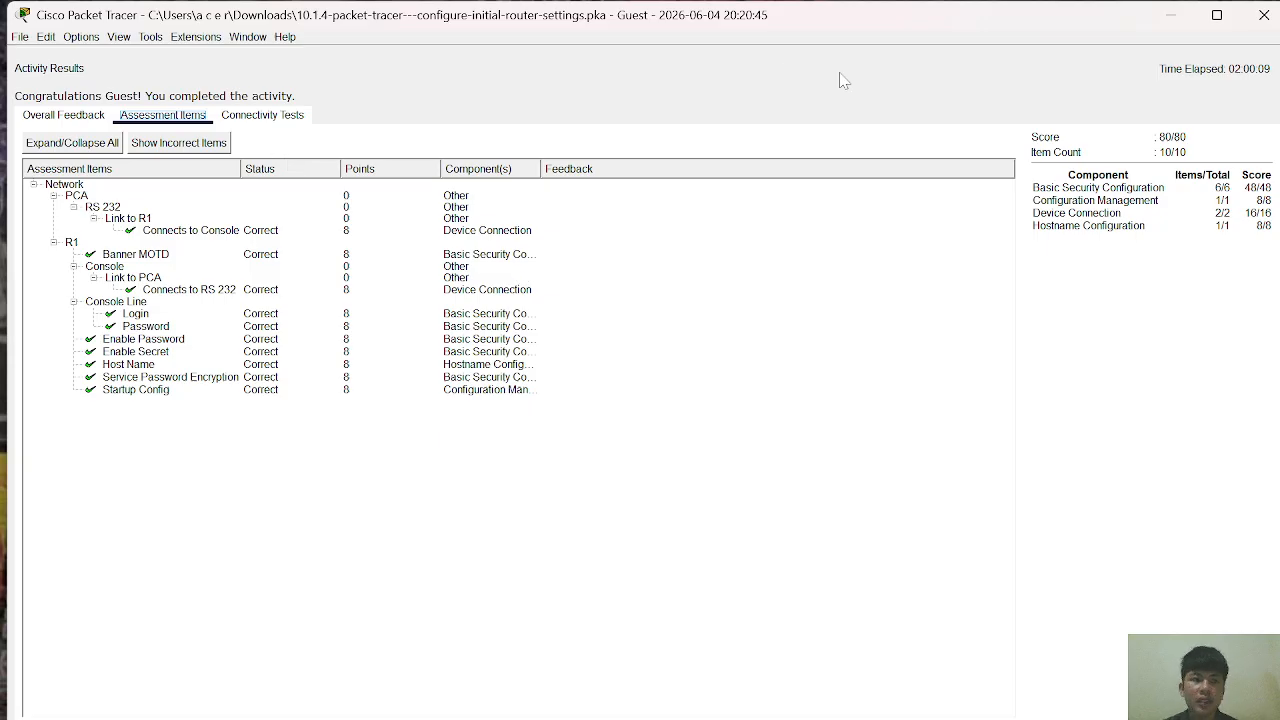
left_click(1173, 17)
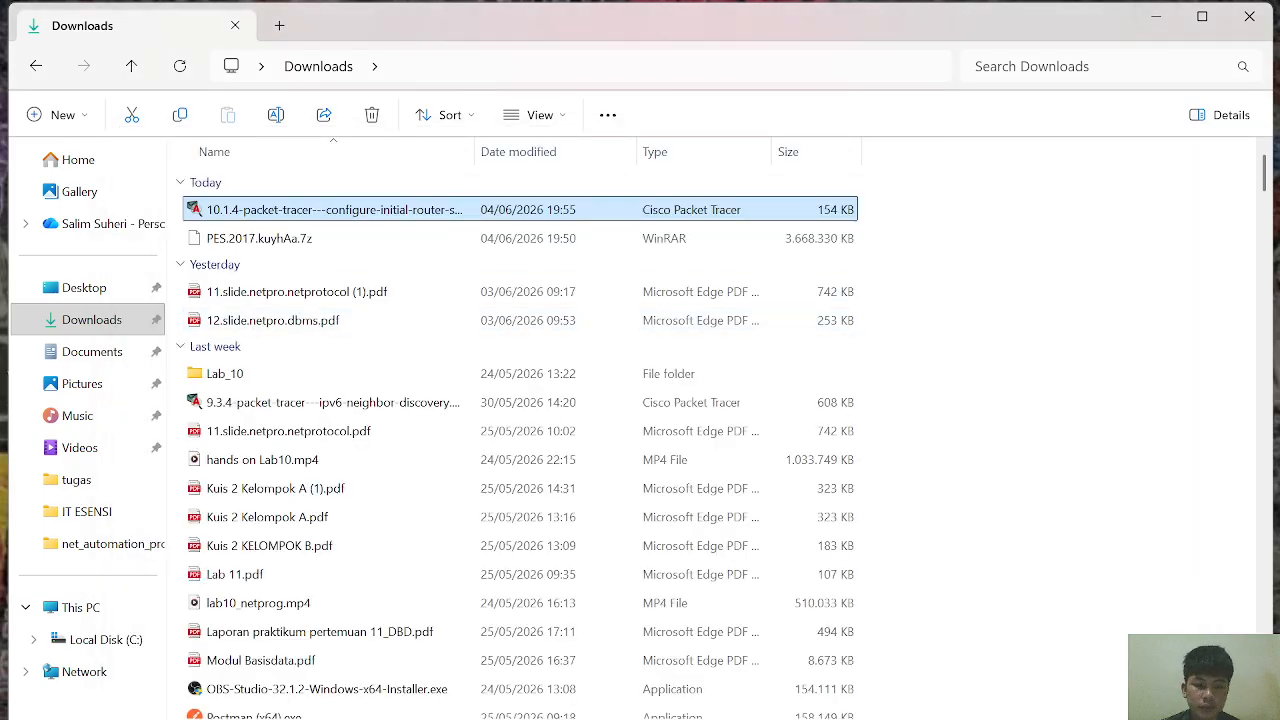
left_click(850, 690)
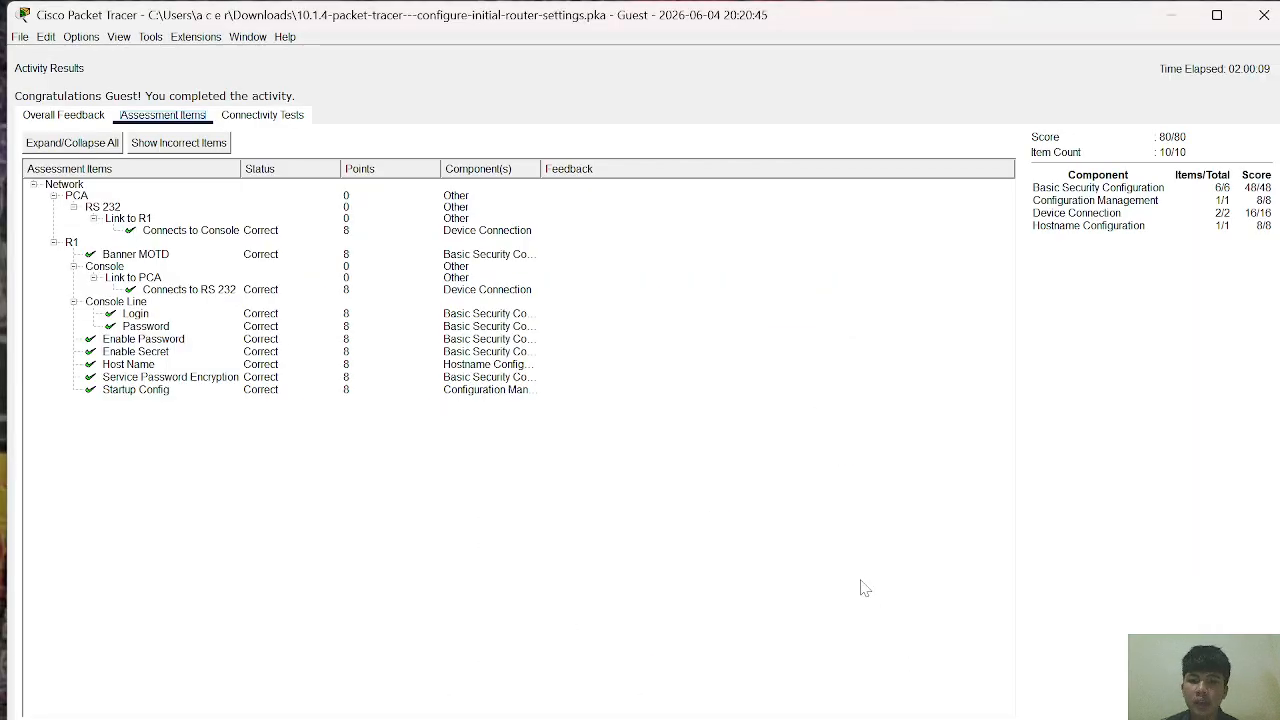